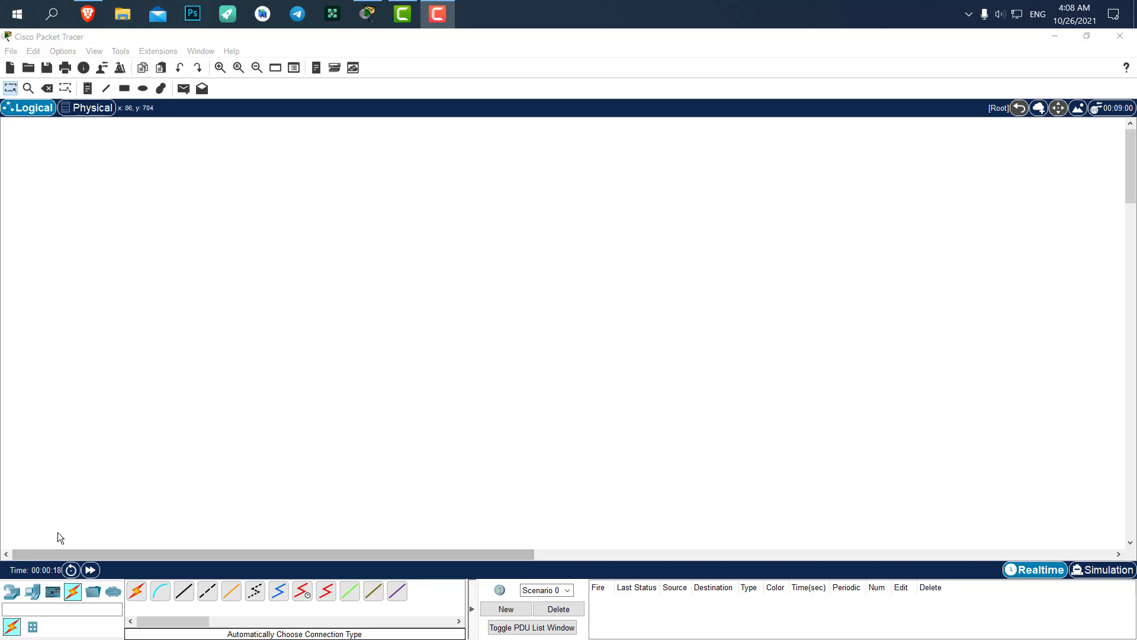
Place a Server-PT, Server0, from End Devices onto the empty workspace
{"action": "left_click", "coordinate": [12, 591]}
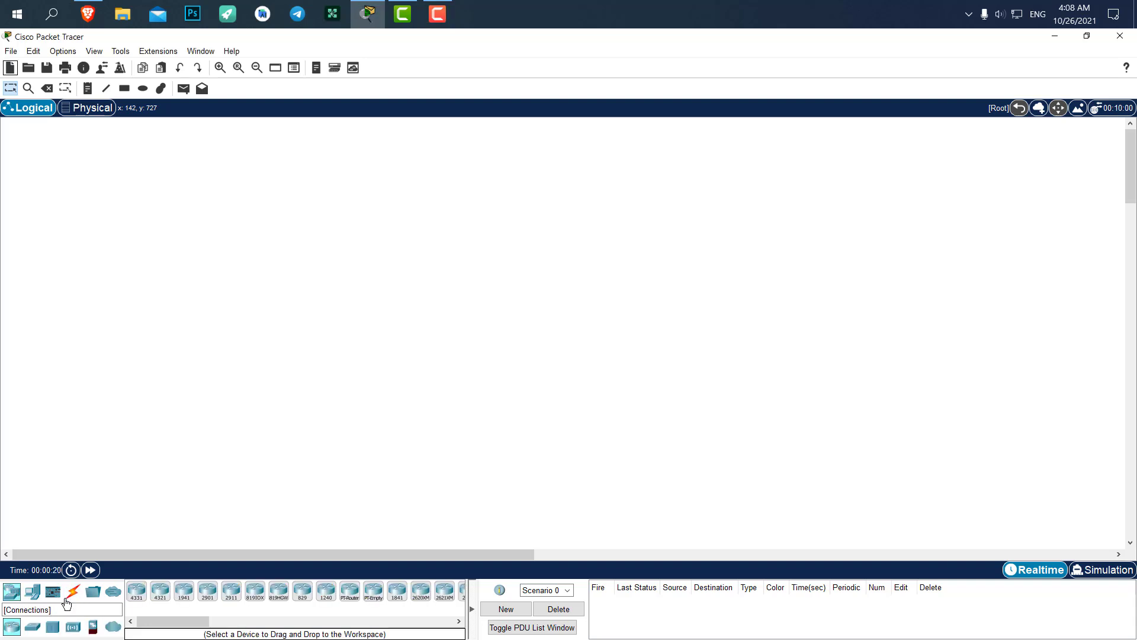
{"action": "left_click", "coordinate": [33, 592]}
{"action": "left_click", "coordinate": [187, 595]}
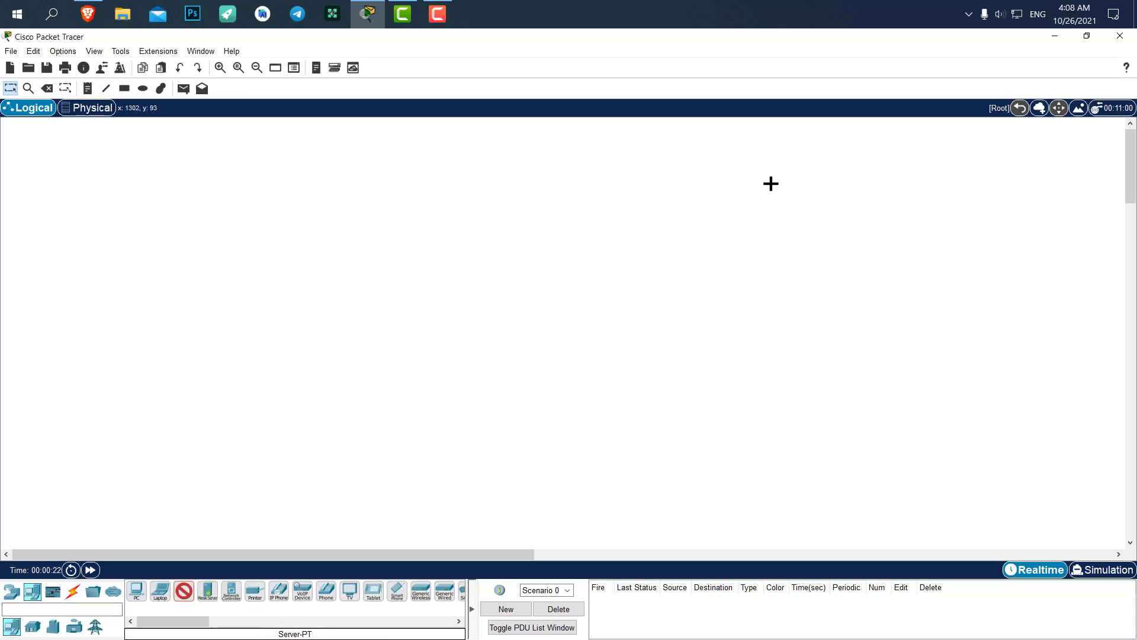
{"action": "left_click", "coordinate": [811, 236]}
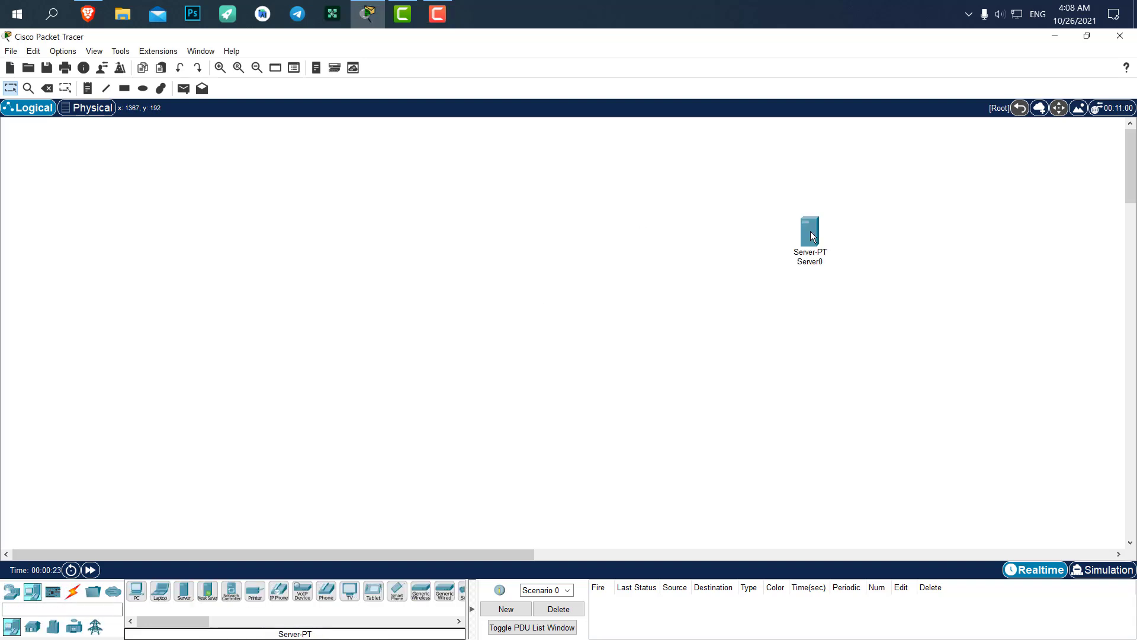
Place a generic PC, PC0, below Server0 and nudge it into line
{"action": "left_click", "coordinate": [137, 590]}
{"action": "left_click", "coordinate": [809, 377]}
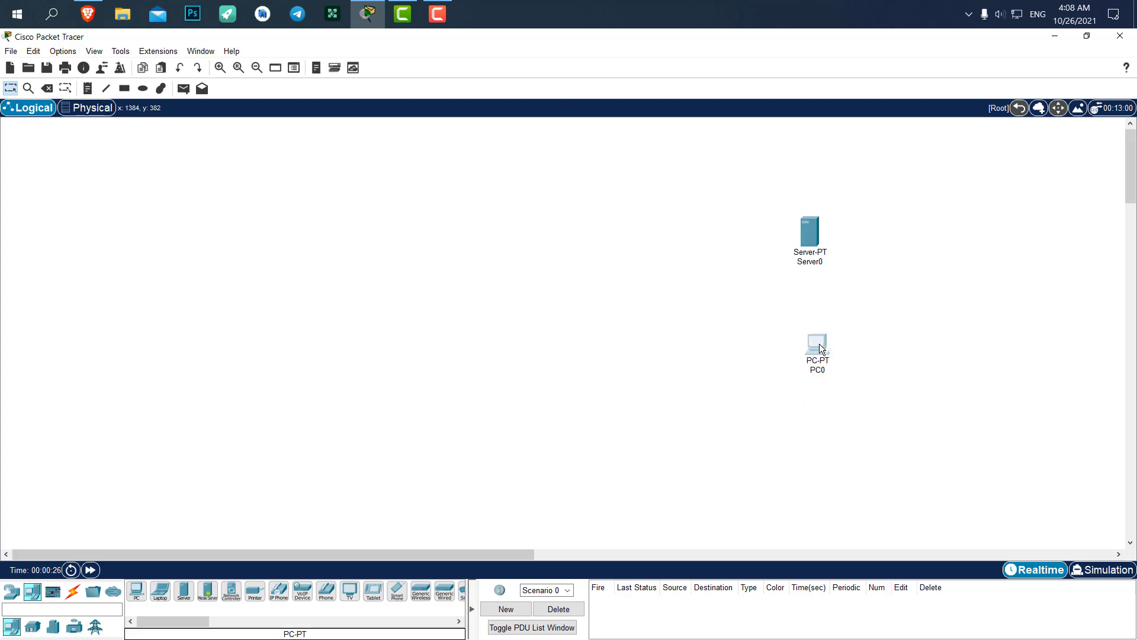
{"action": "left_click_drag", "start_coordinate": [817, 353], "coordinate": [817, 355]}
{"action": "left_click_drag", "start_coordinate": [817, 360], "coordinate": [822, 357]}
{"action": "left_click_drag", "start_coordinate": [824, 372], "coordinate": [820, 375]}
{"action": "left_click_drag", "start_coordinate": [848, 333], "coordinate": [780, 403]}
From the Home devices, place Appliance IoT0 and Fan IoT1 on the workspace's left
{"action": "left_click", "coordinate": [33, 626]}
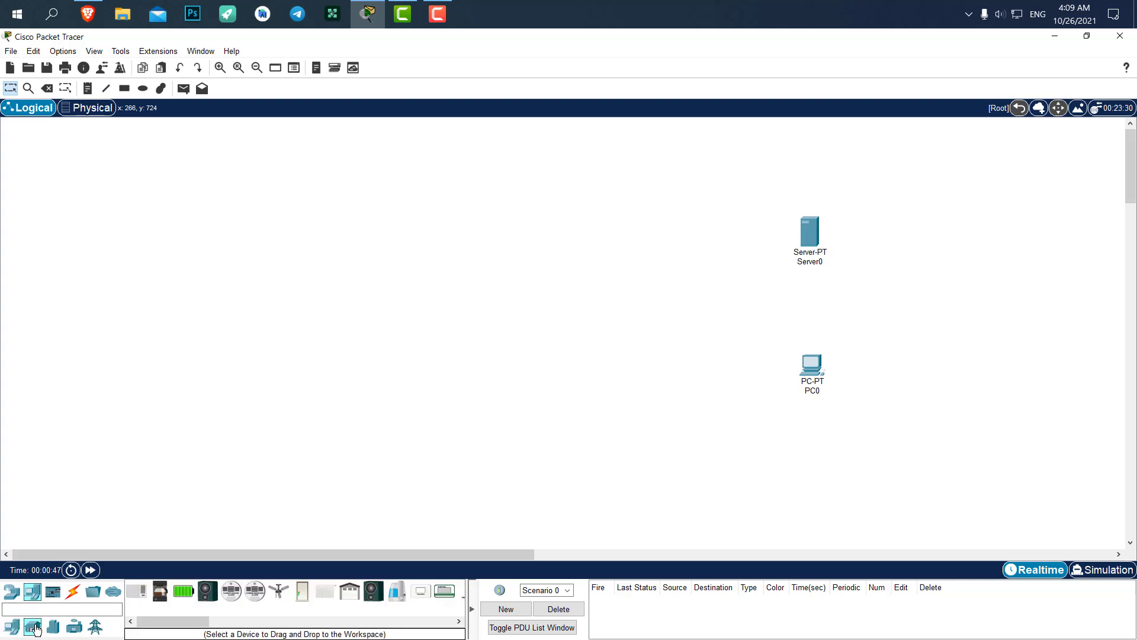
{"action": "left_click", "coordinate": [162, 595]}
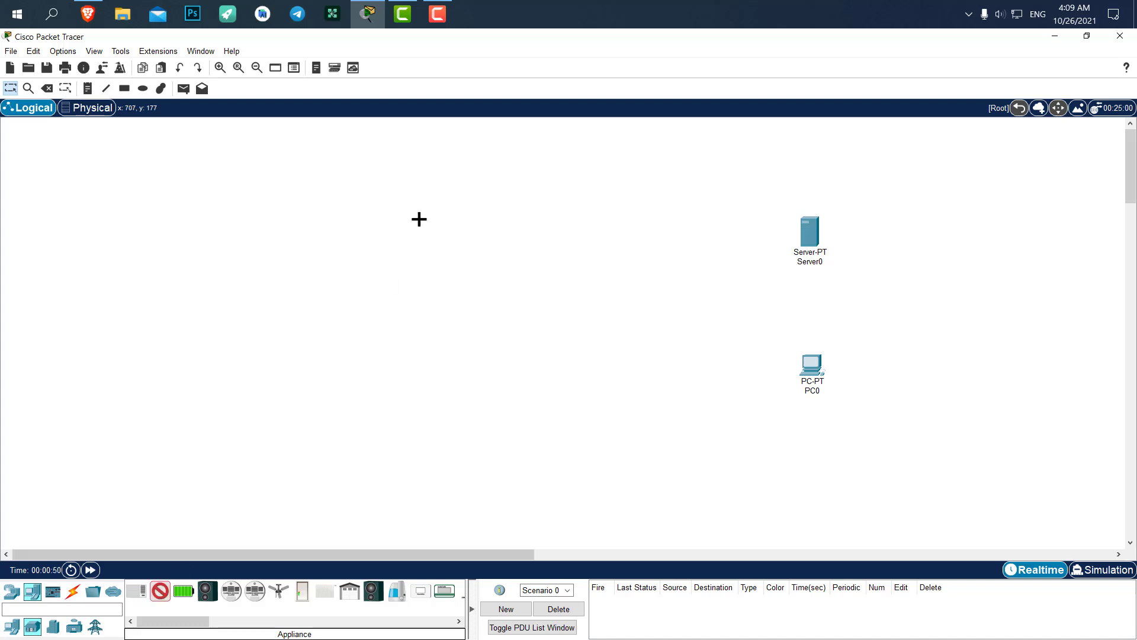
{"action": "left_click", "coordinate": [369, 193]}
{"action": "left_click", "coordinate": [277, 592]}
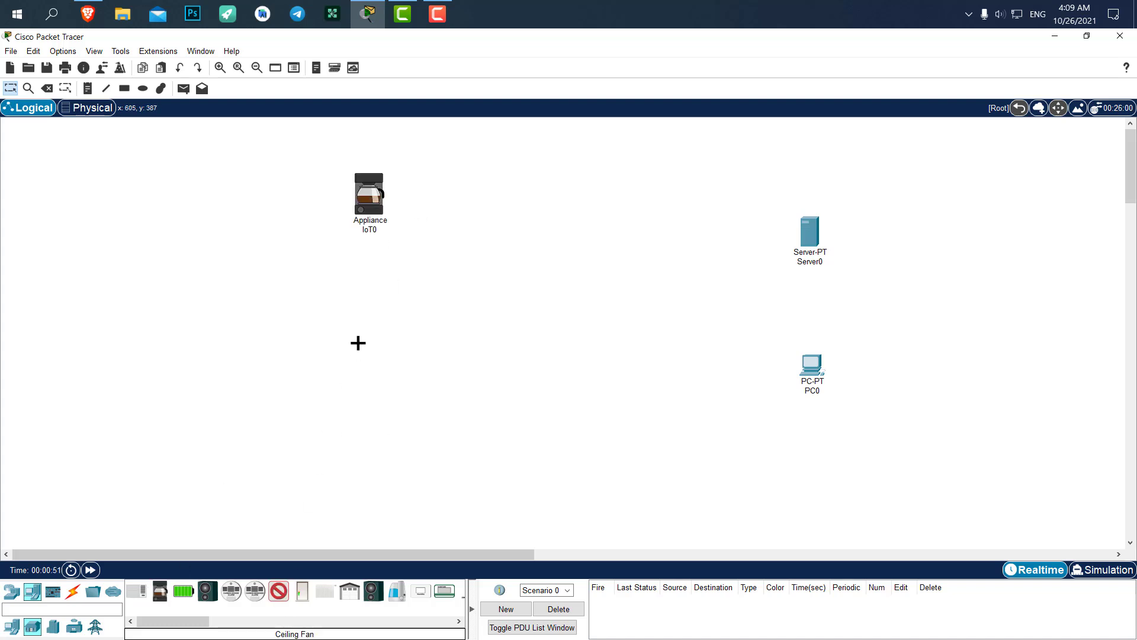
{"action": "left_click", "coordinate": [368, 285]}
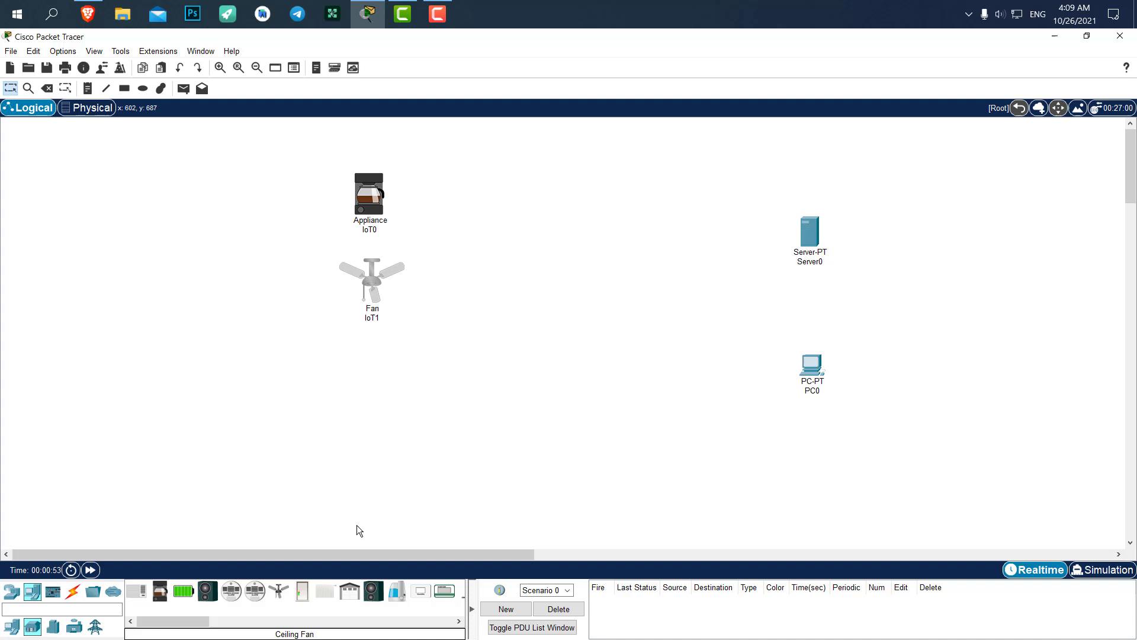
Place a Door device below the fan, then delete Door IoT2
{"action": "left_click", "coordinate": [303, 591]}
{"action": "left_click", "coordinate": [372, 364]}
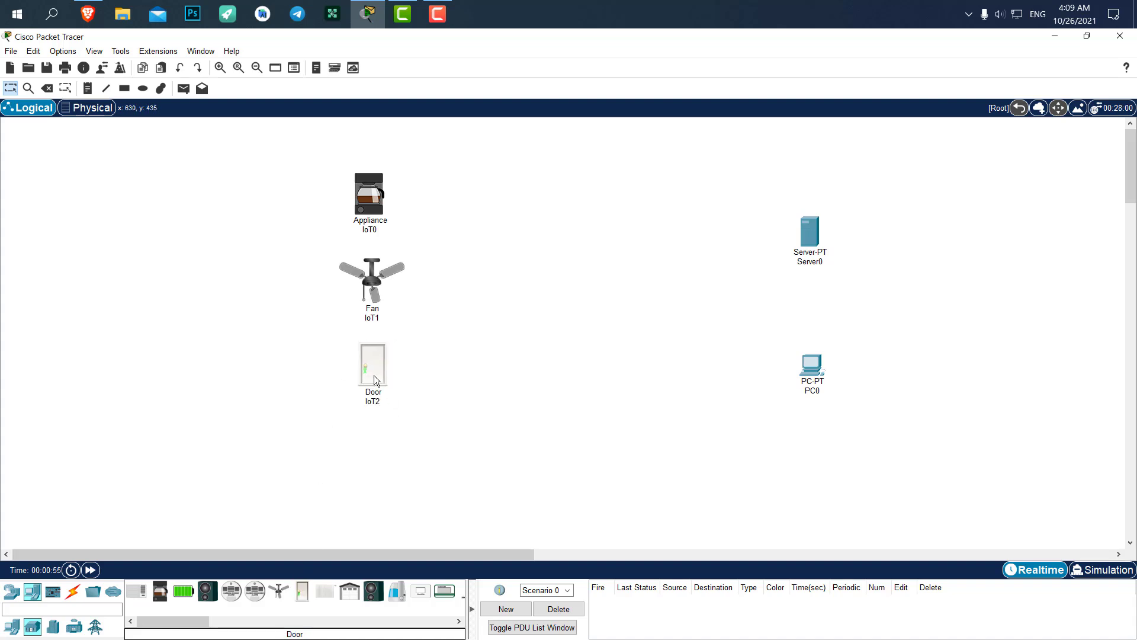
{"action": "key", "text": "Delete"}
{"action": "left_click", "coordinate": [391, 366]}
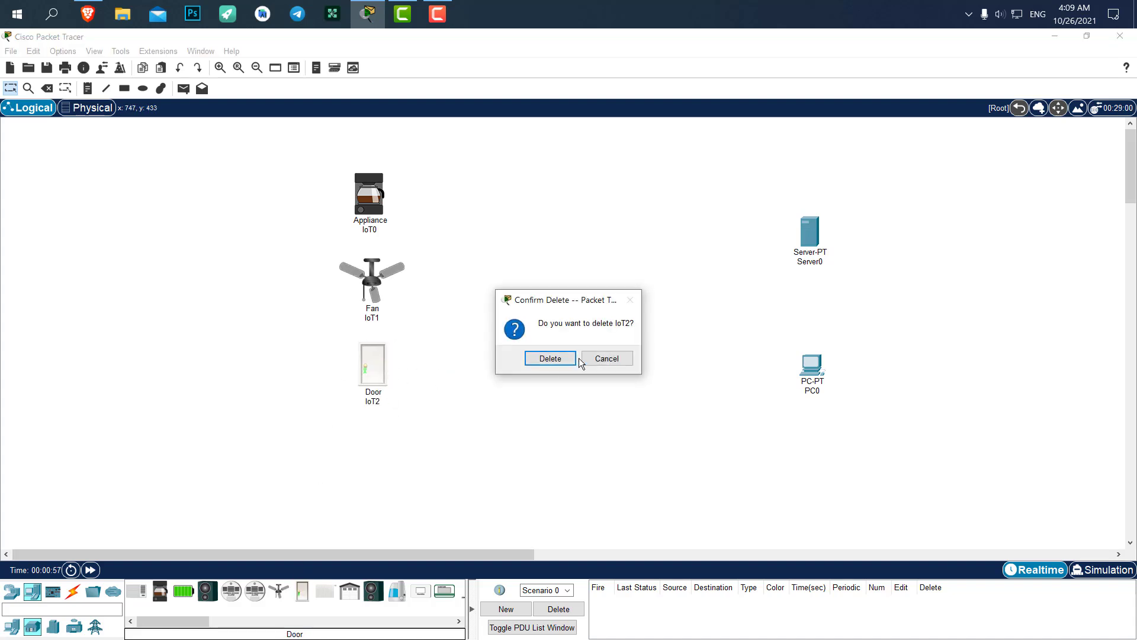
{"action": "left_click", "coordinate": [563, 358]}
Place Garage Door IoT3 below the fan and Light IoT4 below it
{"action": "left_click", "coordinate": [348, 602]}
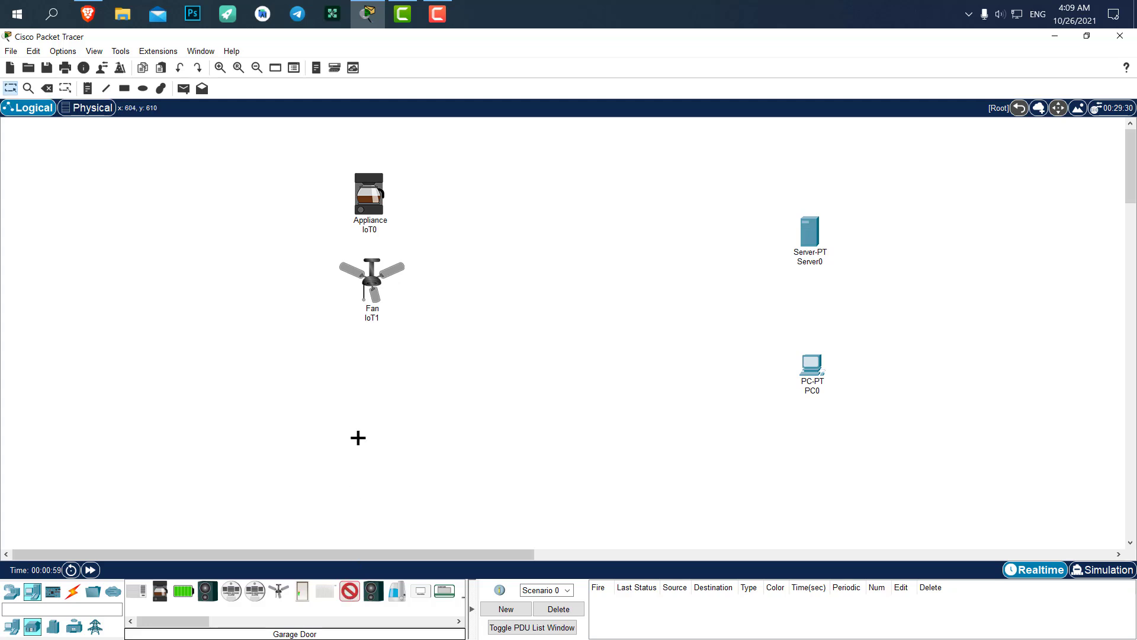
{"action": "left_click", "coordinate": [373, 375]}
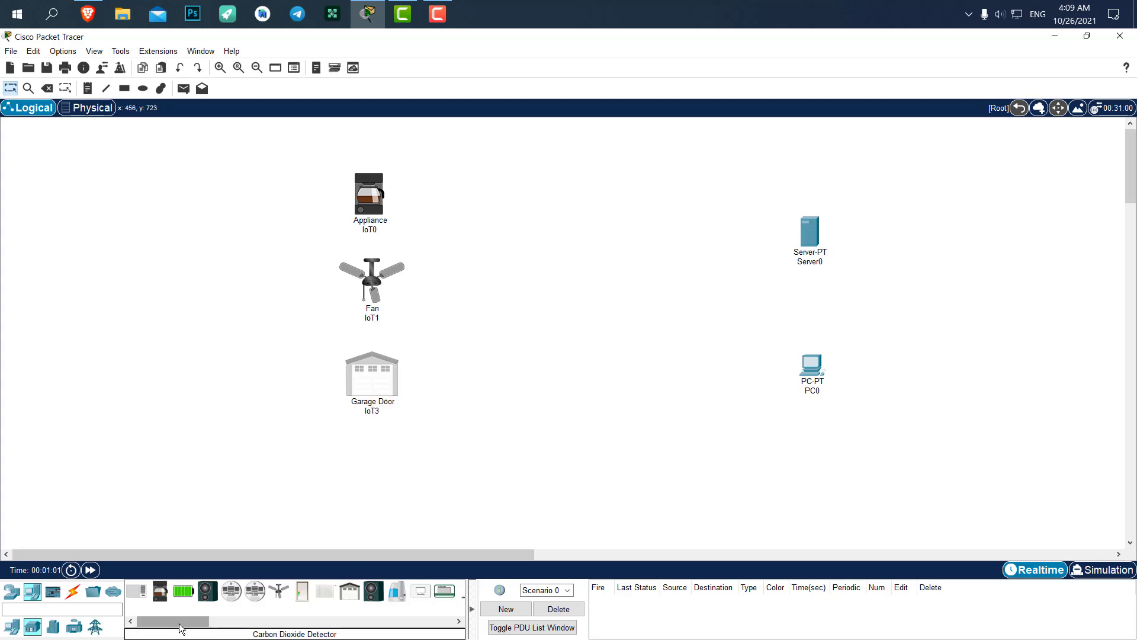
{"action": "left_click_drag", "start_coordinate": [178, 621], "coordinate": [212, 623]}
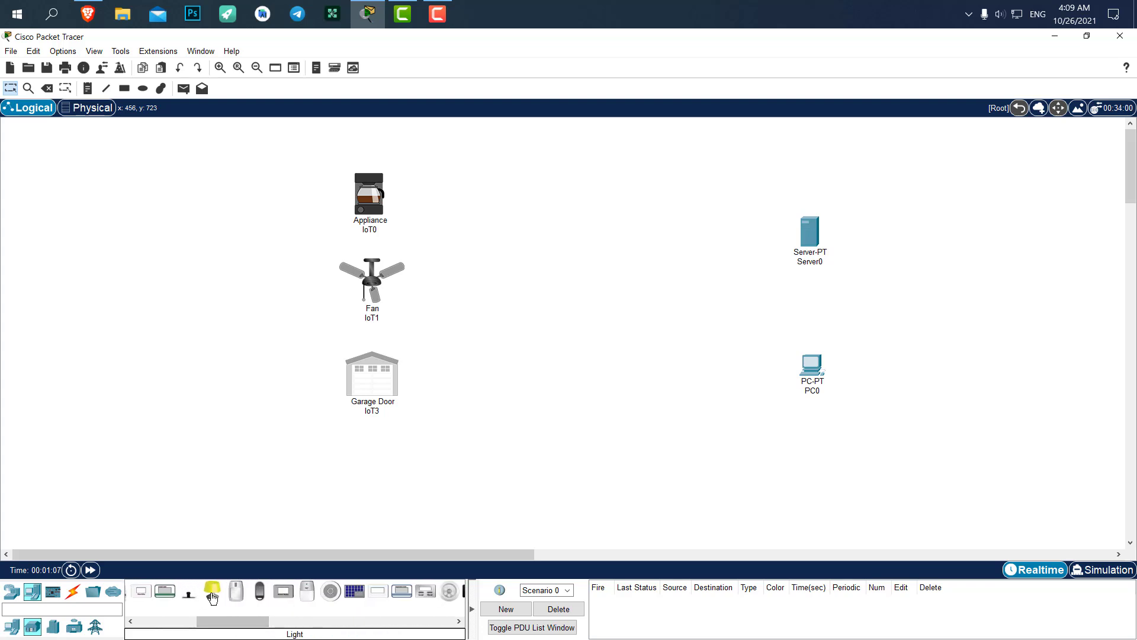
{"action": "left_click", "coordinate": [212, 590]}
{"action": "left_click", "coordinate": [370, 456]}
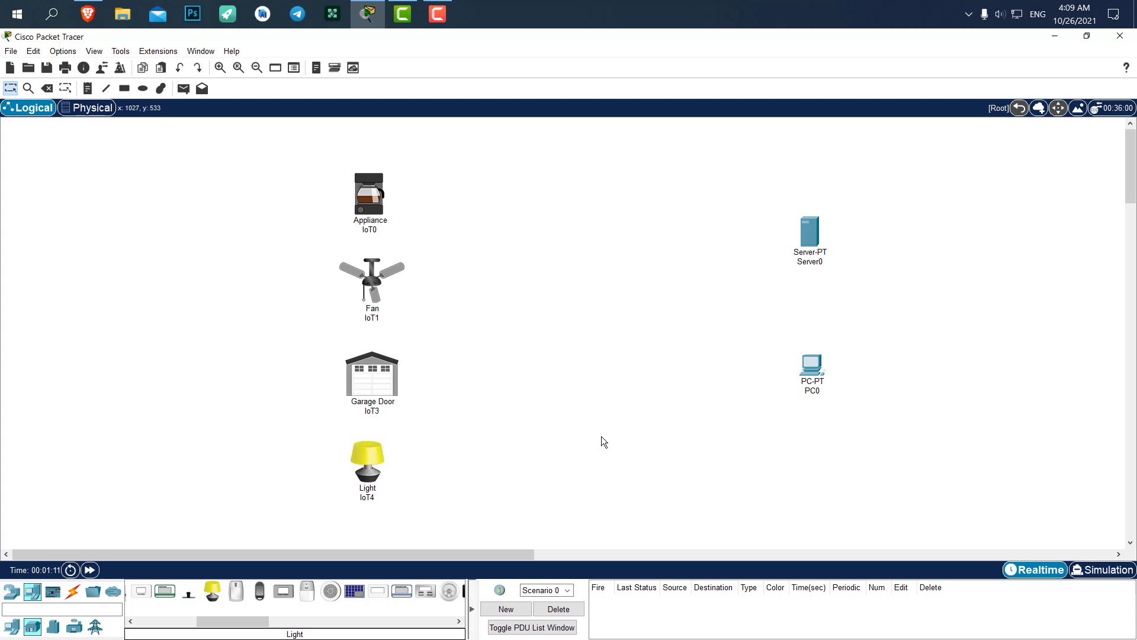
Place a 2960-24TT switch, Switch0, left of the server and PC
{"action": "left_click", "coordinate": [12, 590]}
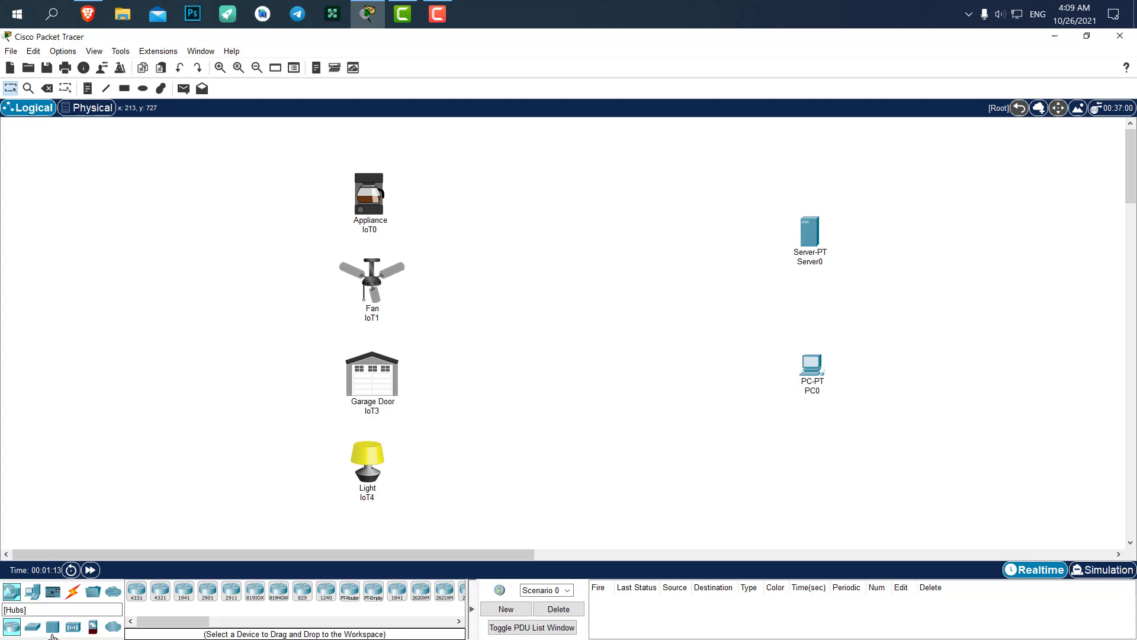
{"action": "left_click", "coordinate": [33, 626]}
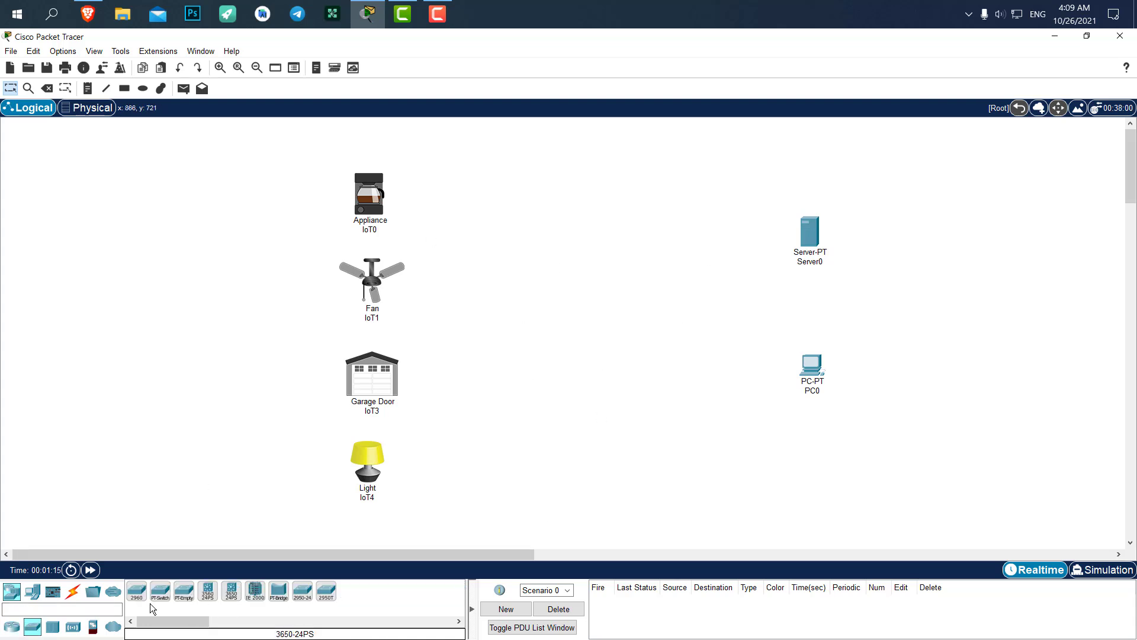
{"action": "left_click", "coordinate": [137, 591]}
{"action": "left_click", "coordinate": [681, 310]}
{"action": "left_click_drag", "start_coordinate": [683, 308], "coordinate": [683, 304]}
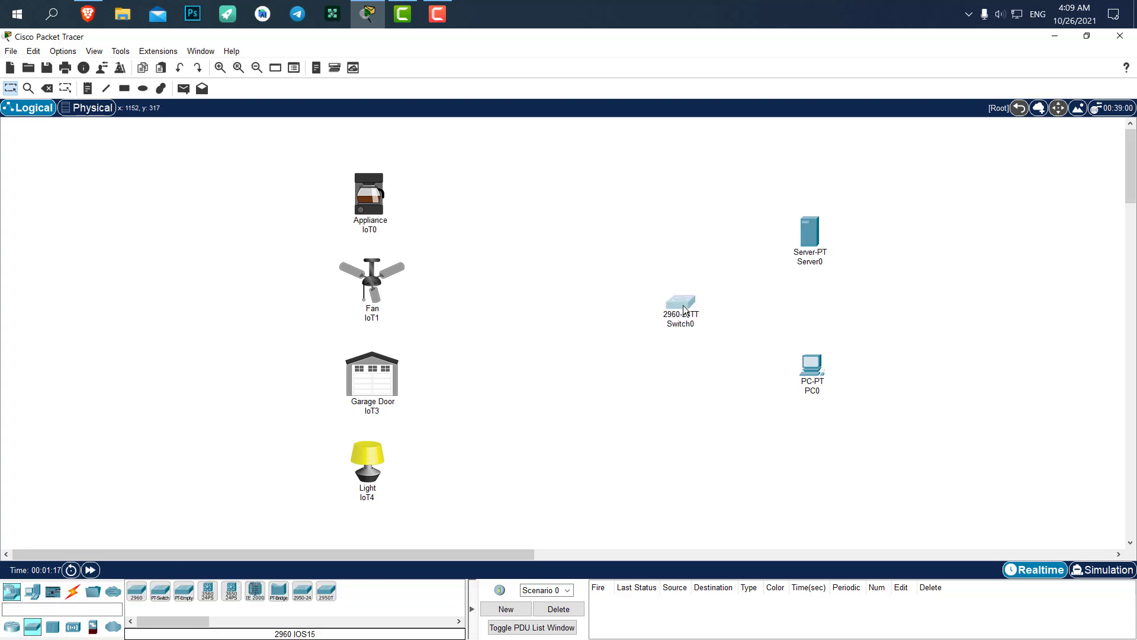
Shift the four IoT devices slightly upward and adjust their layout
{"action": "left_click_drag", "start_coordinate": [519, 176], "coordinate": [309, 503]}
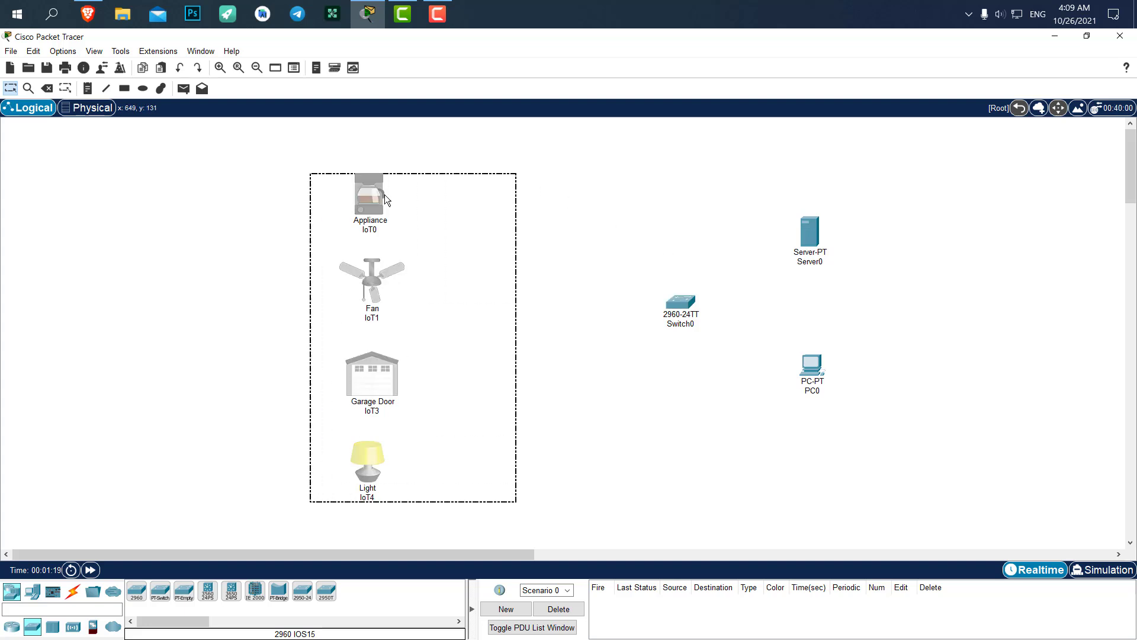
{"action": "mouse_move", "coordinate": [384, 193]}
{"action": "left_mouse_down"}
{"action": "mouse_move", "coordinate": [393, 180]}
{"action": "mouse_move", "coordinate": [383, 180]}
{"action": "left_mouse_up"}
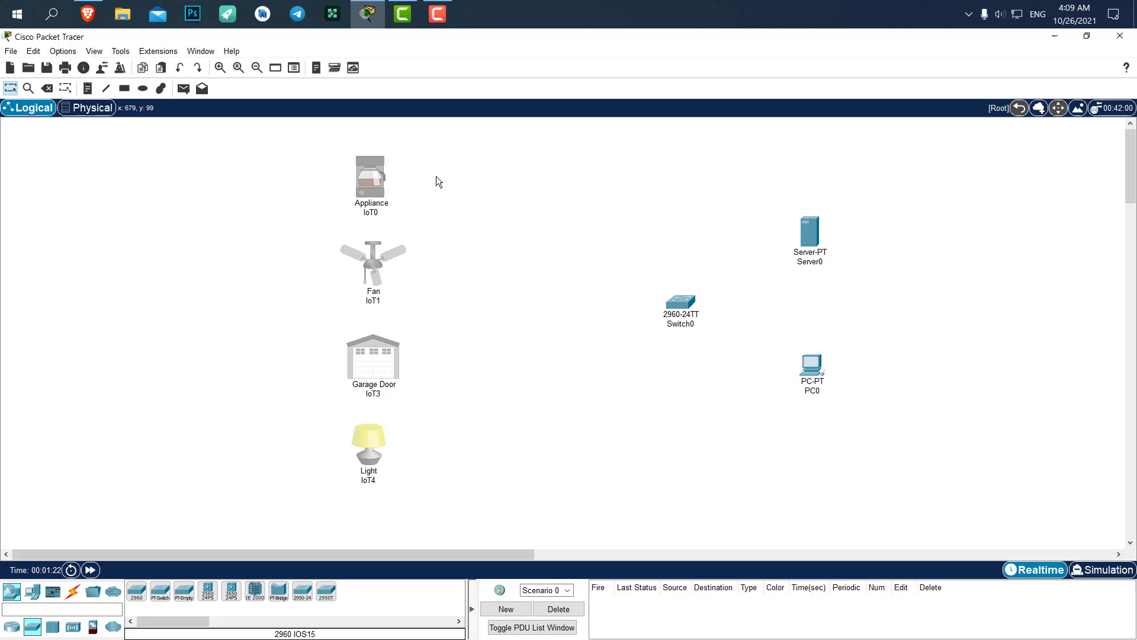
{"action": "left_click", "coordinate": [456, 174]}
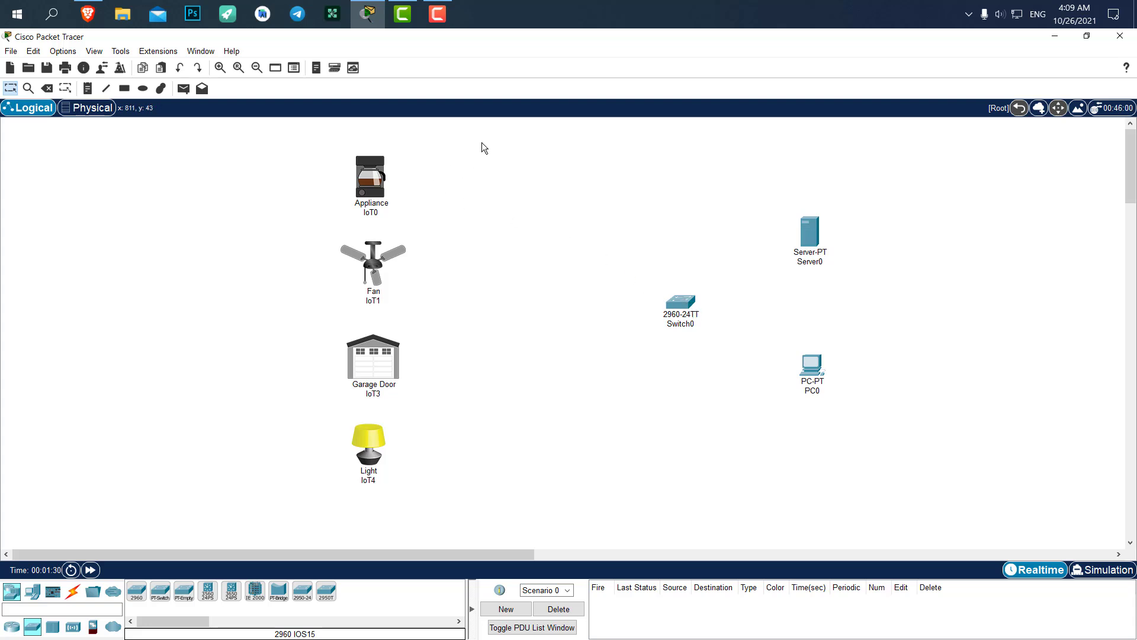
{"action": "left_click_drag", "start_coordinate": [483, 142], "coordinate": [499, 337]}
{"action": "left_click_drag", "start_coordinate": [464, 137], "coordinate": [467, 217]}
Place an AccessPoint-PT, Access Point0, left of Switch0 and align them
{"action": "left_click", "coordinate": [73, 627]}
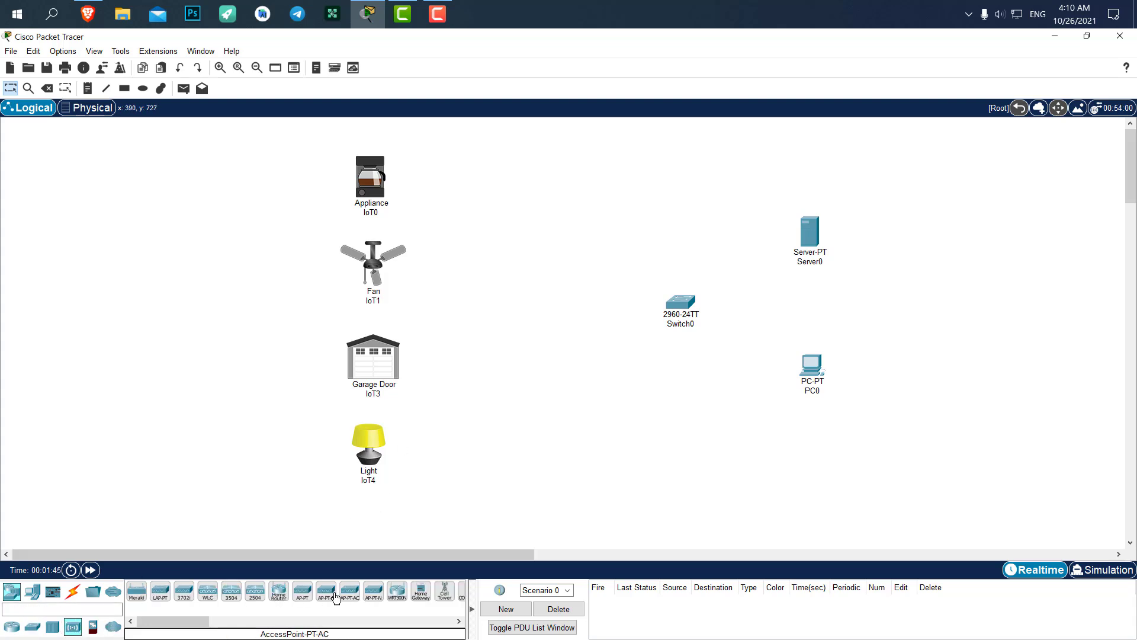
{"action": "left_click", "coordinate": [302, 591]}
{"action": "left_click", "coordinate": [516, 308]}
{"action": "left_click_drag", "start_coordinate": [524, 309], "coordinate": [556, 305]}
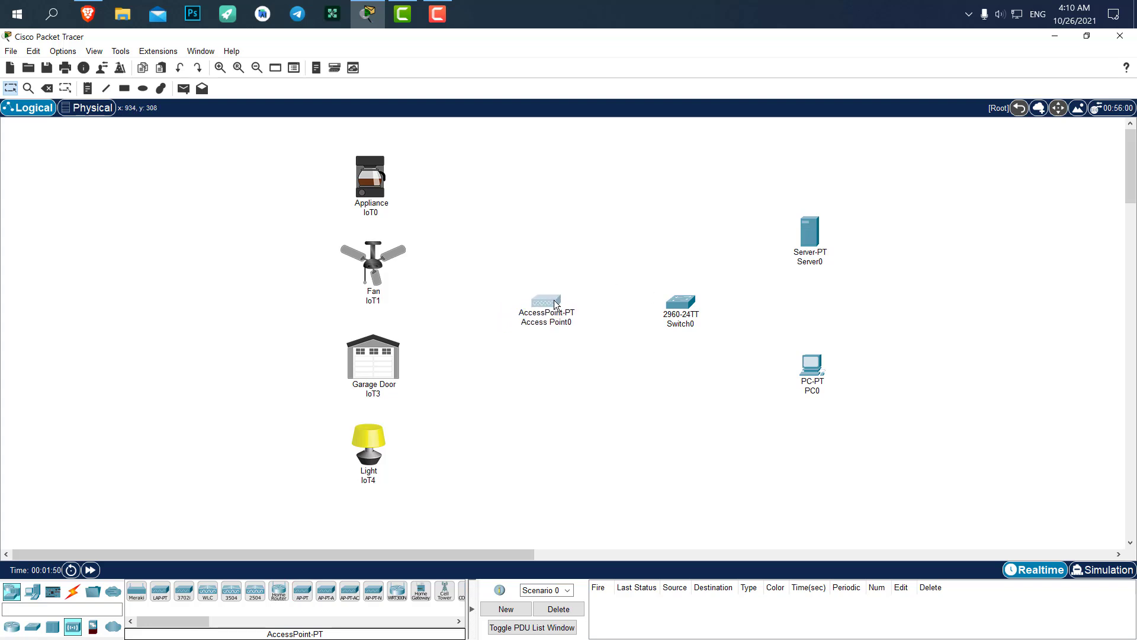
{"action": "left_click", "coordinate": [523, 222]}
{"action": "left_click", "coordinate": [73, 593]}
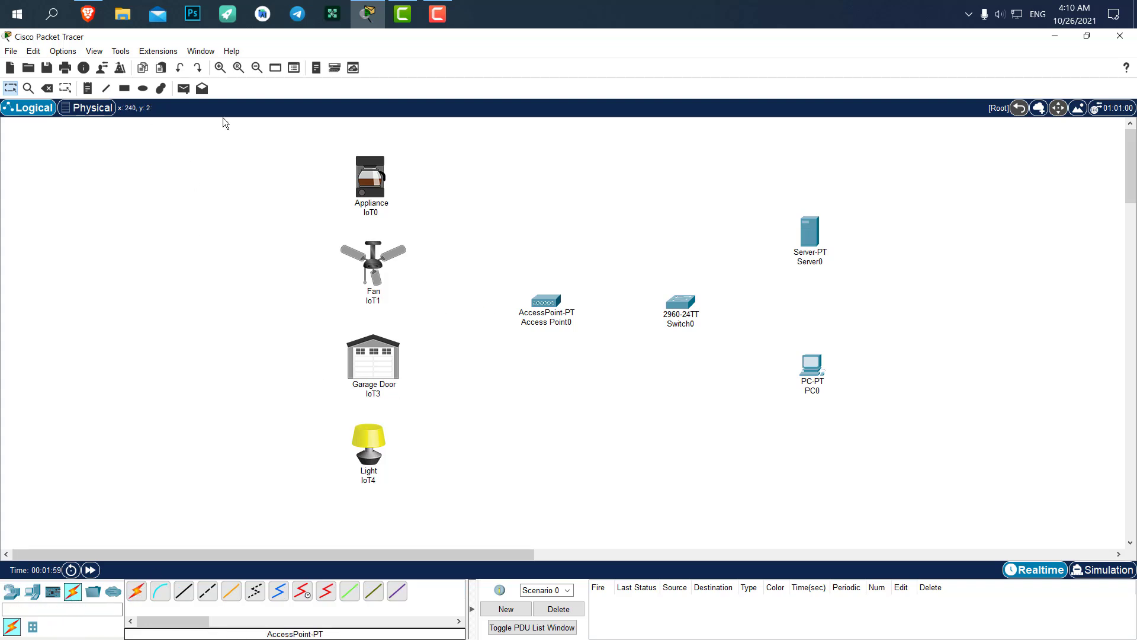
Cable Access Point0 to Switch0 with the automatic connection type, after cancelling a stray cable
{"action": "left_click", "coordinate": [136, 591]}
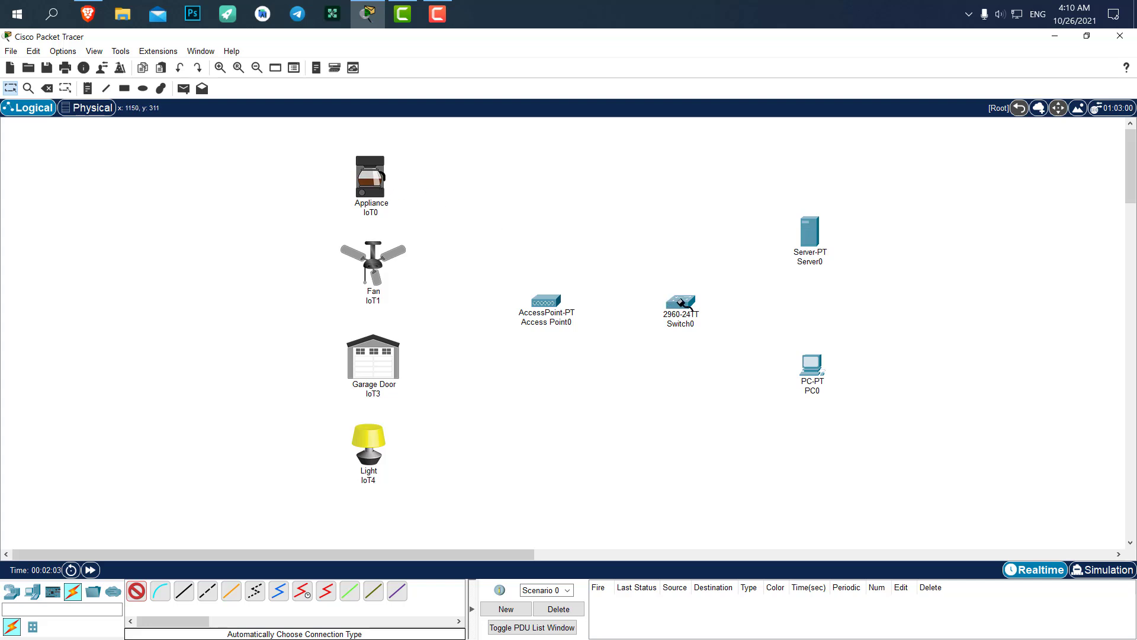
{"action": "left_click", "coordinate": [383, 186]}
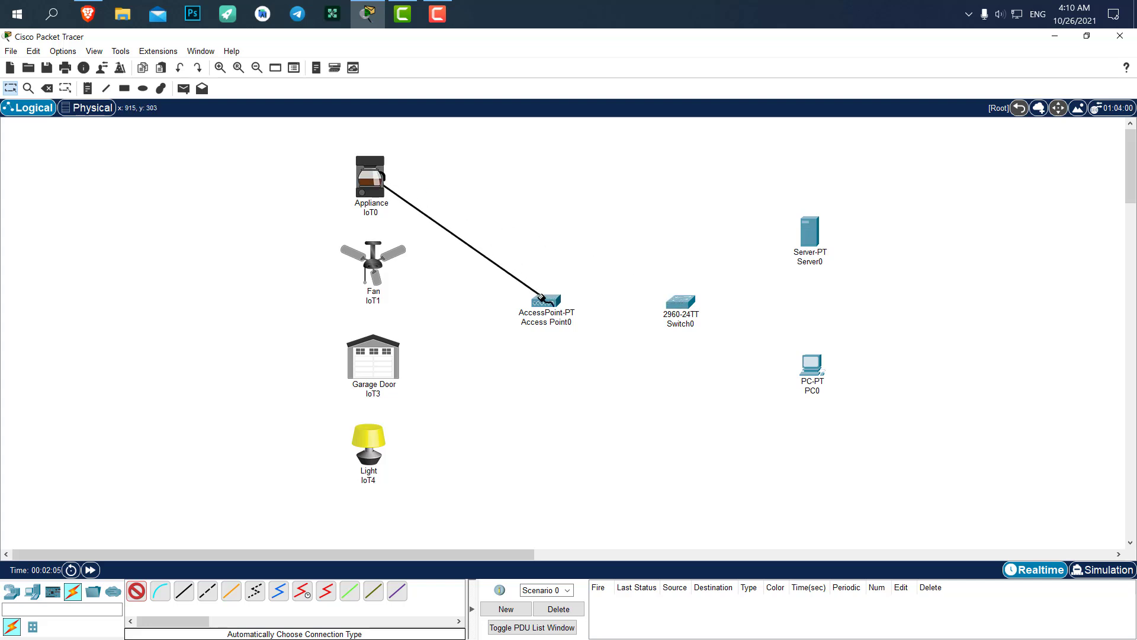
{"action": "key", "text": "Escape"}
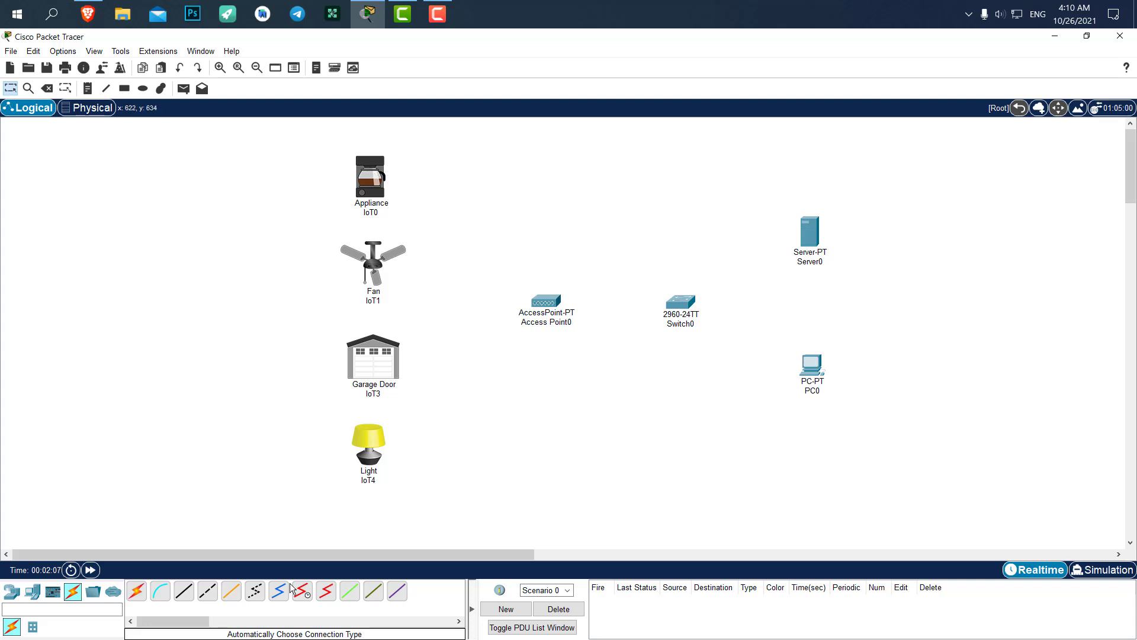
{"action": "left_click", "coordinate": [136, 590]}
{"action": "left_click", "coordinate": [546, 301]}
{"action": "left_click", "coordinate": [681, 304]}
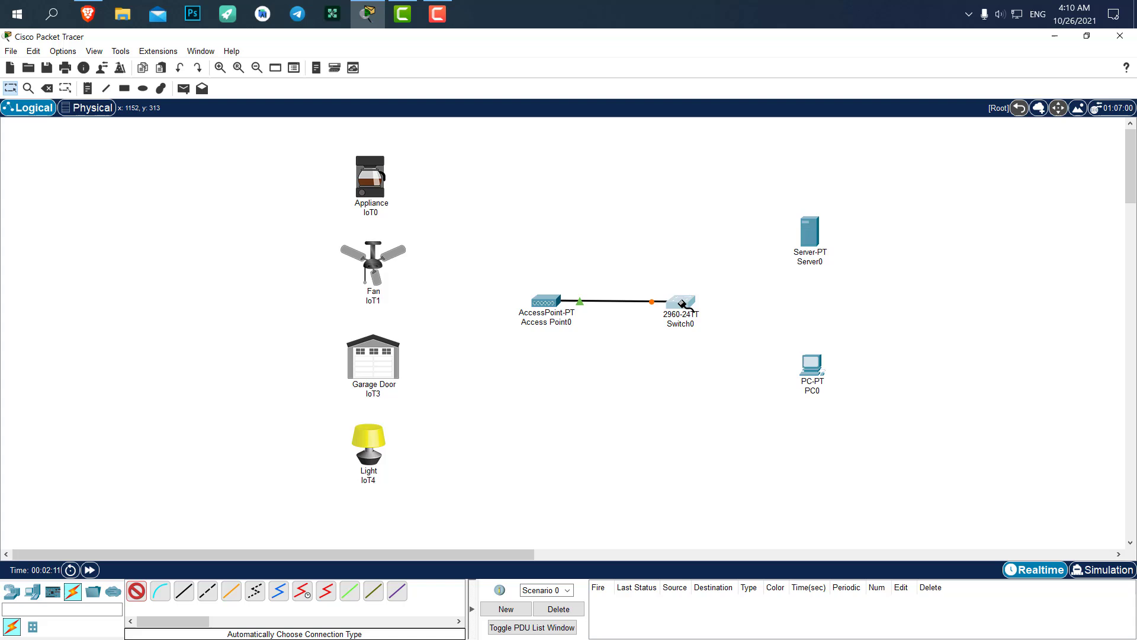
Cable Switch0 to Server0 and to PC0
{"action": "left_click", "coordinate": [682, 304]}
{"action": "left_click", "coordinate": [813, 237]}
{"action": "left_click", "coordinate": [682, 304]}
{"action": "left_click", "coordinate": [811, 362]}
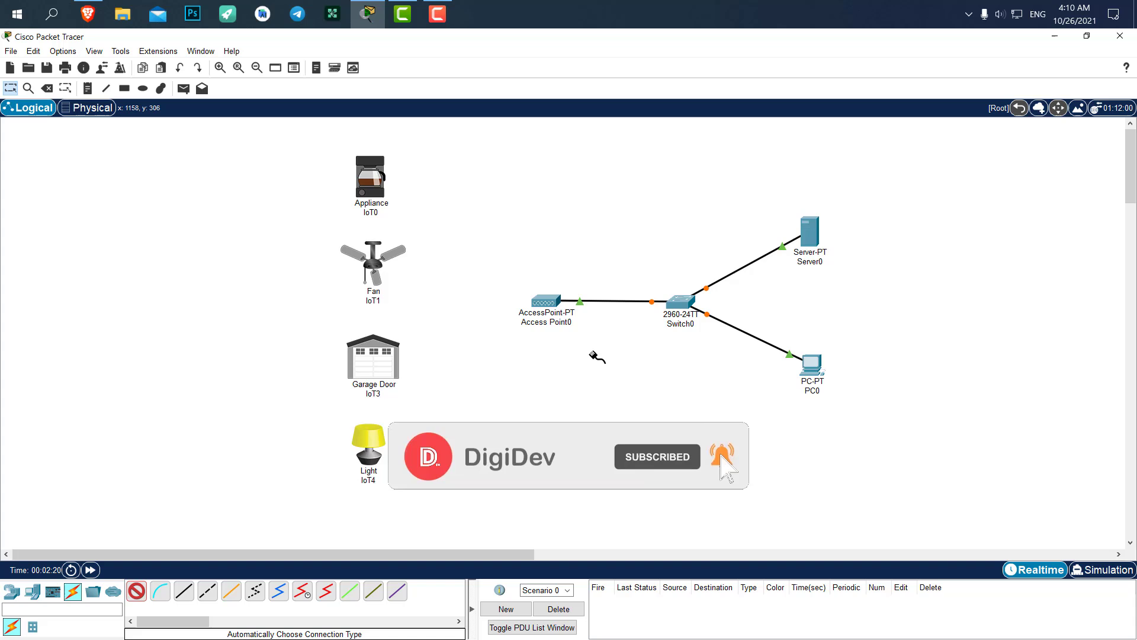
Change Access Point0's Port 1 SSID from Default to DigiDev
{"action": "left_click", "coordinate": [545, 302]}
{"action": "left_click", "coordinate": [439, 156]}
{"action": "left_click", "coordinate": [403, 230]}
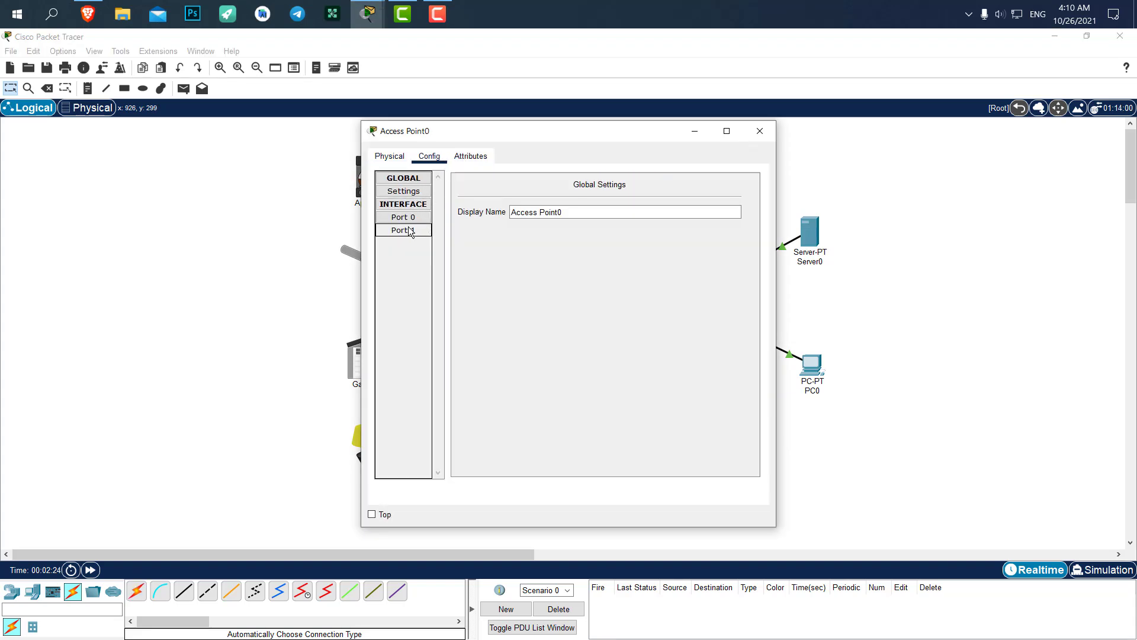
{"action": "double_click", "coordinate": [638, 207]}
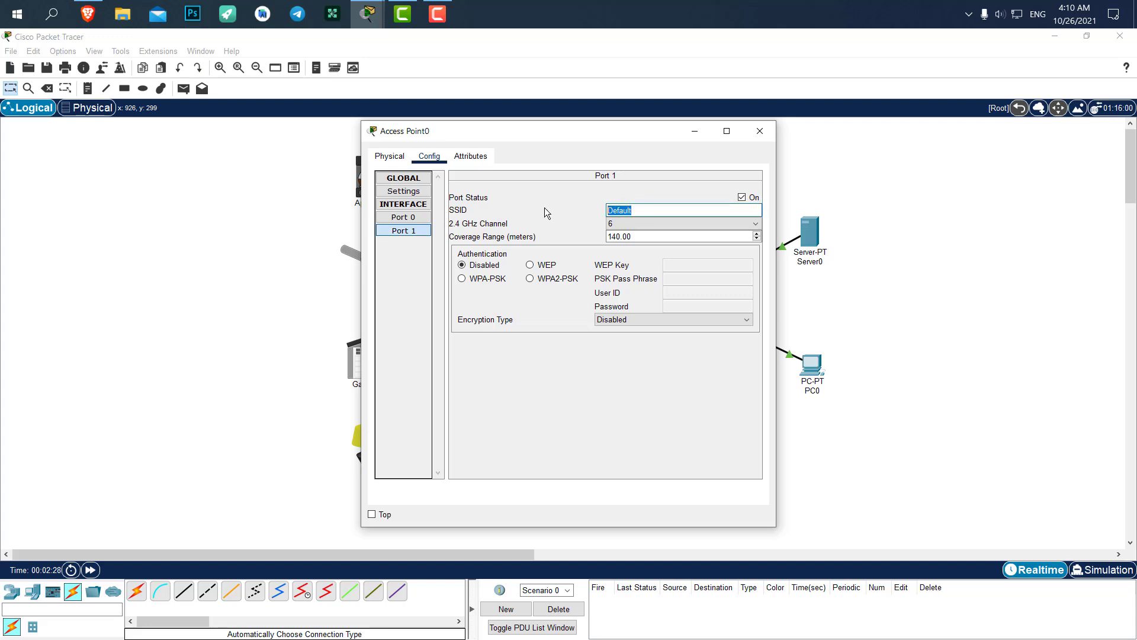
{"action": "type", "text": "DigiDev"}
{"action": "key", "text": "ctrl+a"}
{"action": "key", "text": "ctrl+c"}
{"action": "left_click", "coordinate": [765, 126]}
Set Appliance IoT0's Wireless0 SSID to DigiDev, replacing HomeGateway
{"action": "left_click", "coordinate": [388, 186]}
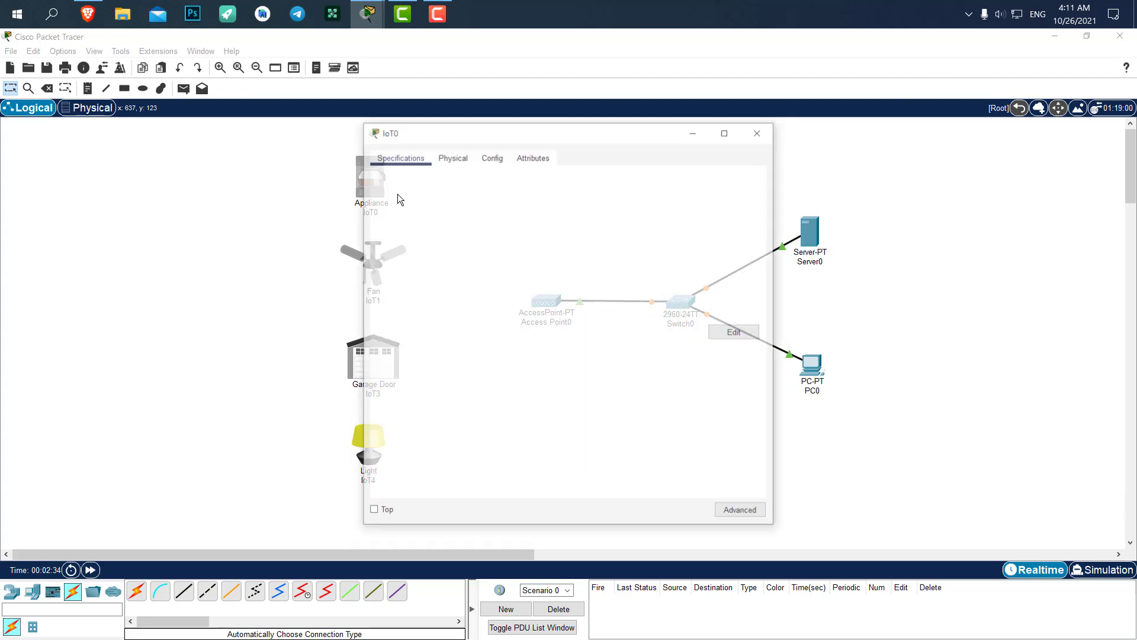
{"action": "left_click", "coordinate": [456, 157]}
{"action": "left_click", "coordinate": [487, 156]}
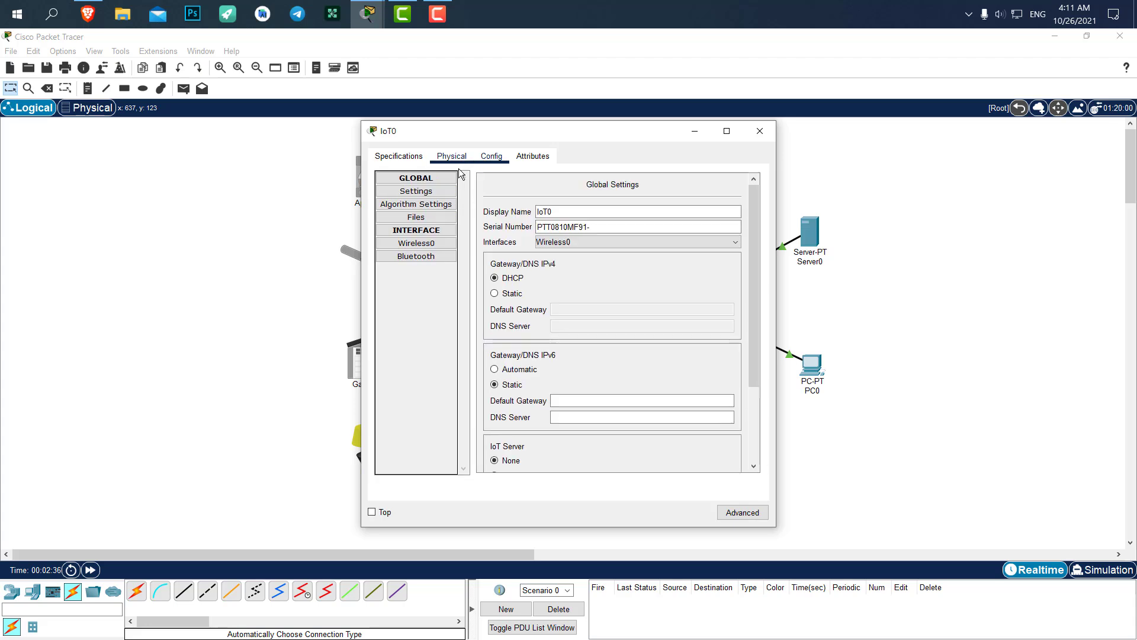
{"action": "left_click", "coordinate": [420, 244]}
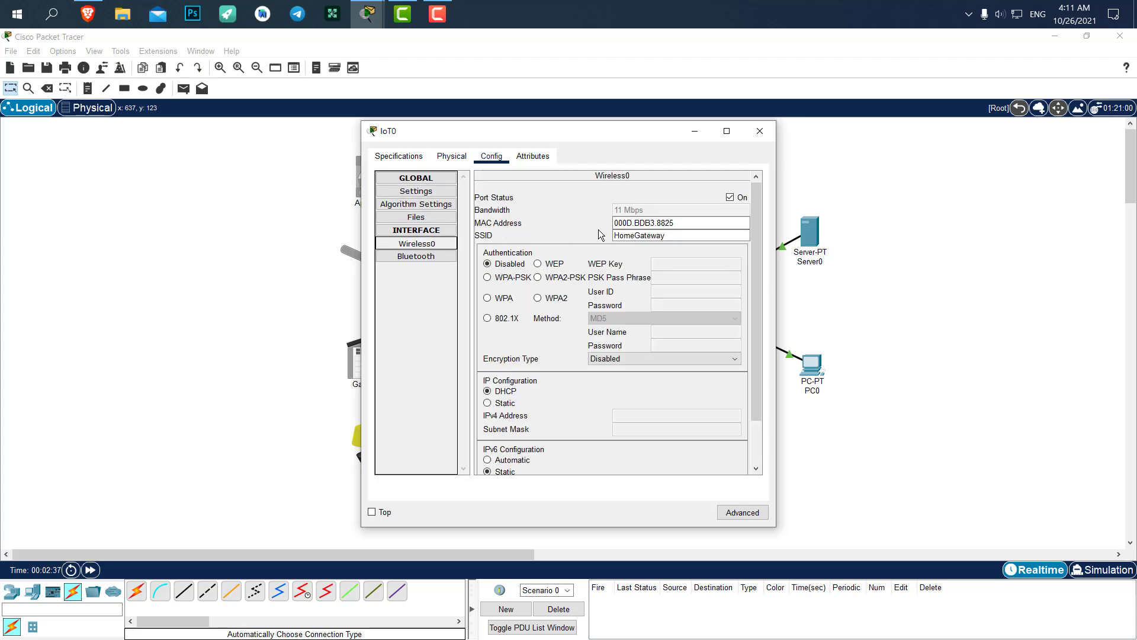
{"action": "left_click_drag", "start_coordinate": [675, 235], "coordinate": [556, 234]}
{"action": "key", "text": "ctrl+v"}
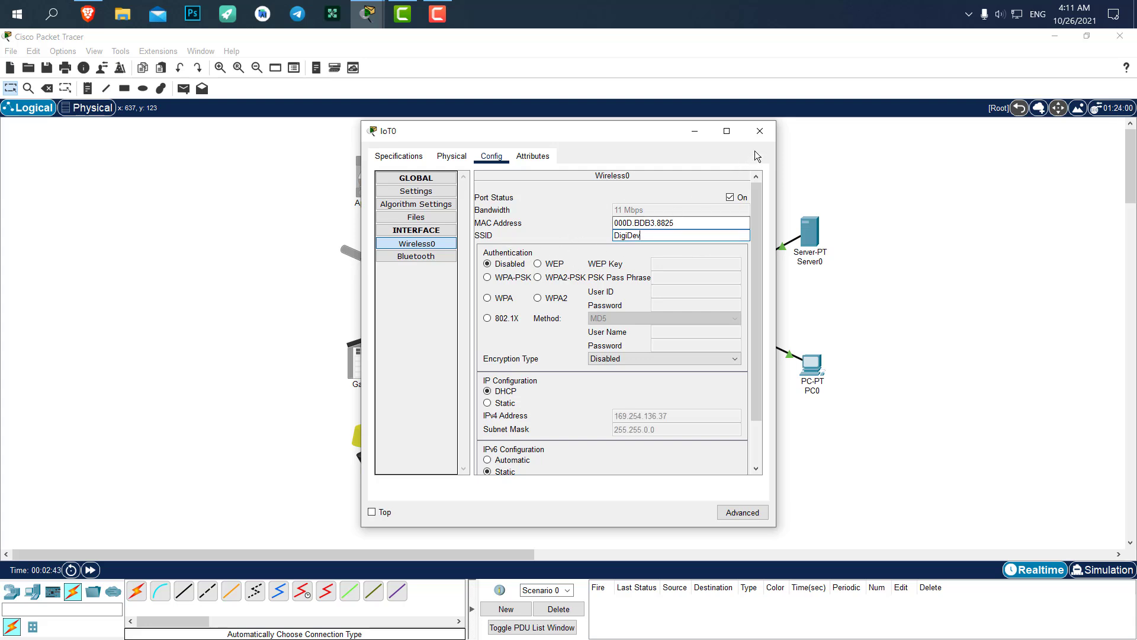
{"action": "left_click", "coordinate": [759, 131]}
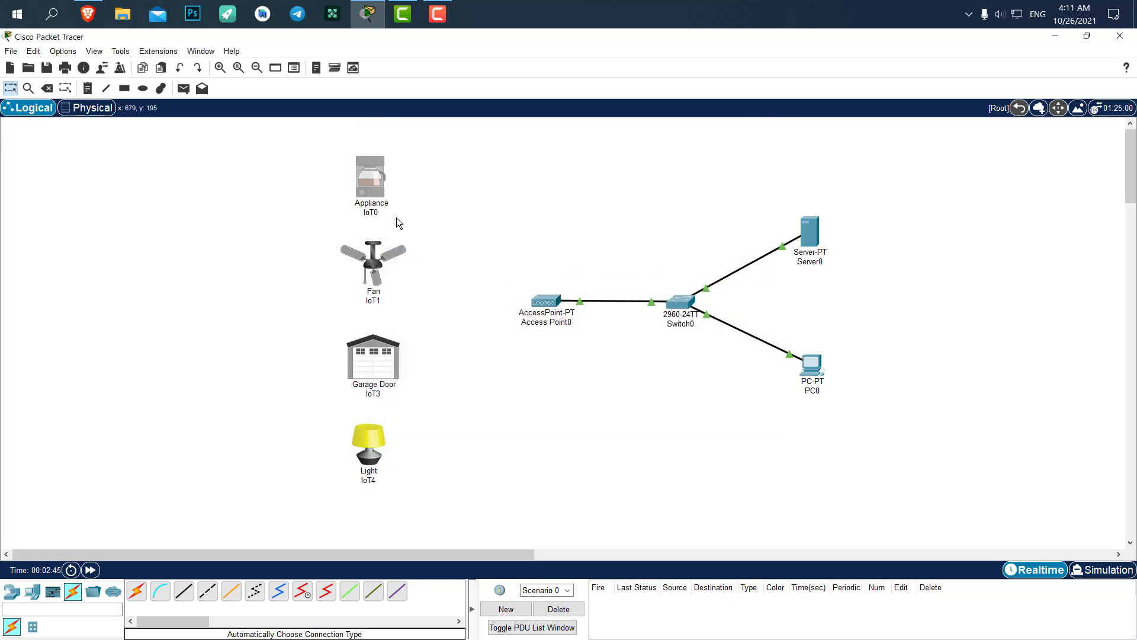
Set Fan IoT1's Wireless0 SSID to DigiDev
{"action": "left_click", "coordinate": [373, 263]}
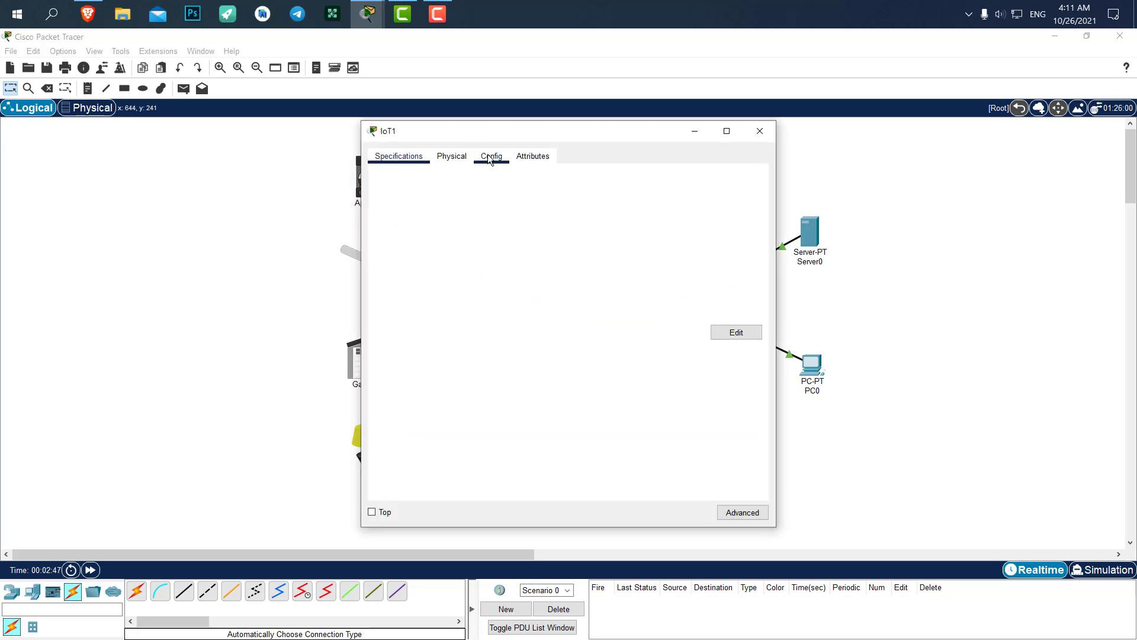
{"action": "left_click", "coordinate": [489, 156]}
{"action": "left_click", "coordinate": [417, 243]}
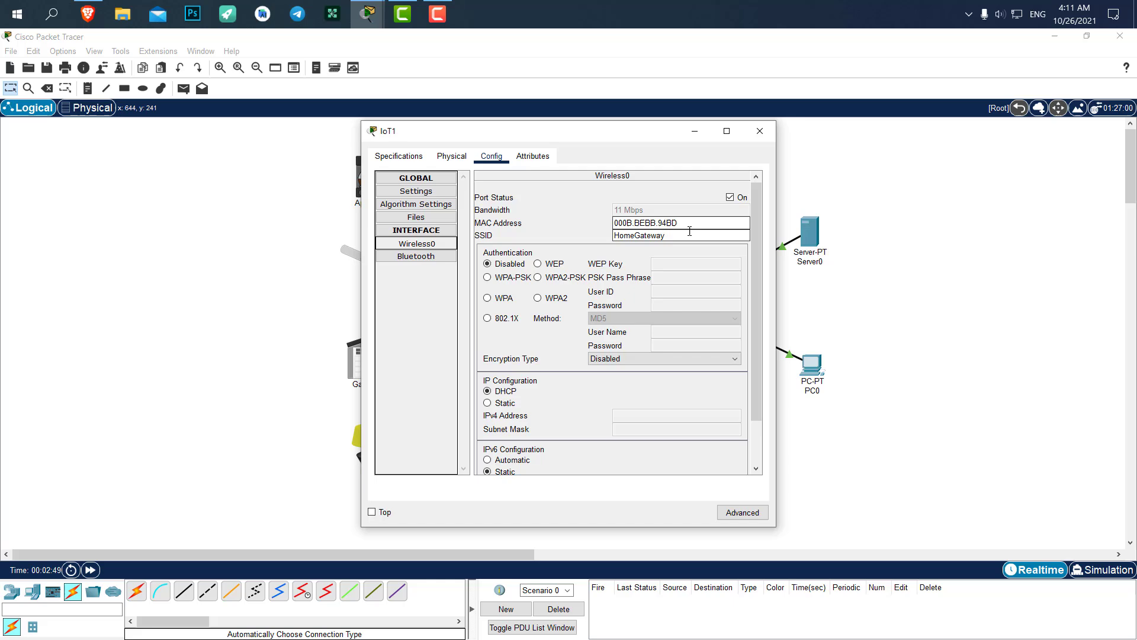
{"action": "key", "text": "Tab"}
{"action": "left_click", "coordinate": [766, 137]}
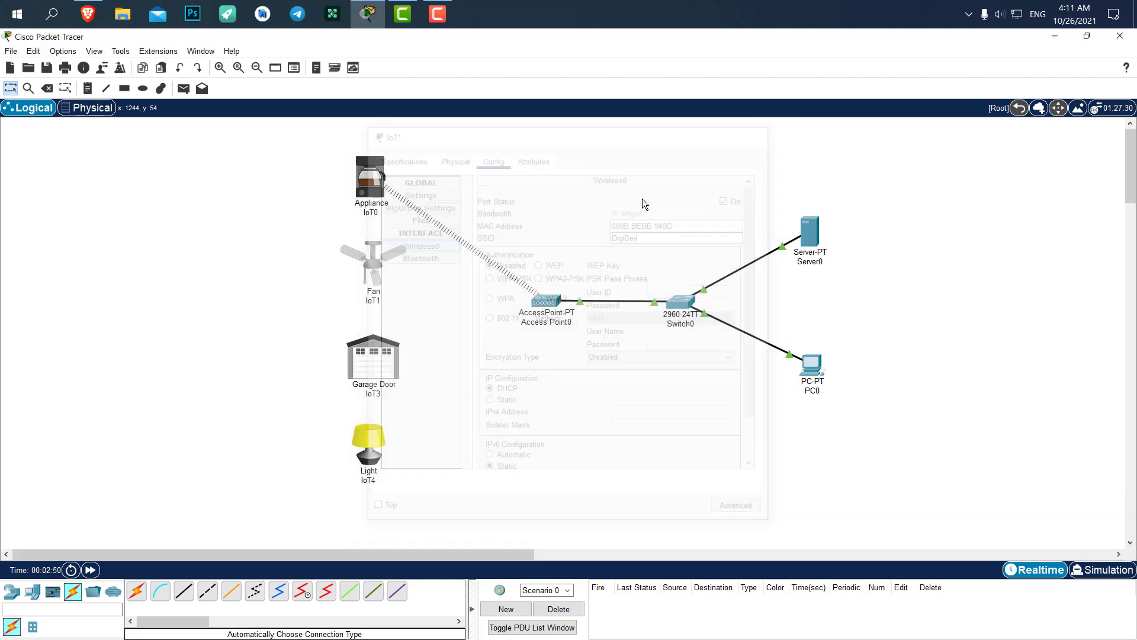
Set Garage Door IoT3's Wireless0 SSID to DigiDev
{"action": "left_click", "coordinate": [368, 364]}
{"action": "left_click", "coordinate": [491, 156]}
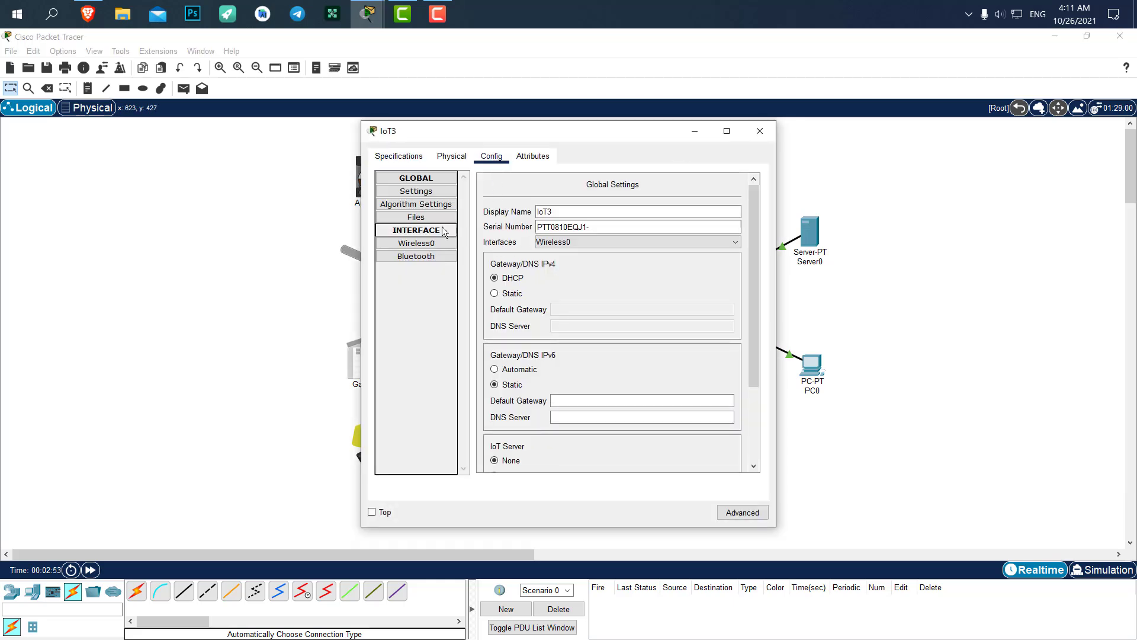
{"action": "left_click", "coordinate": [434, 245]}
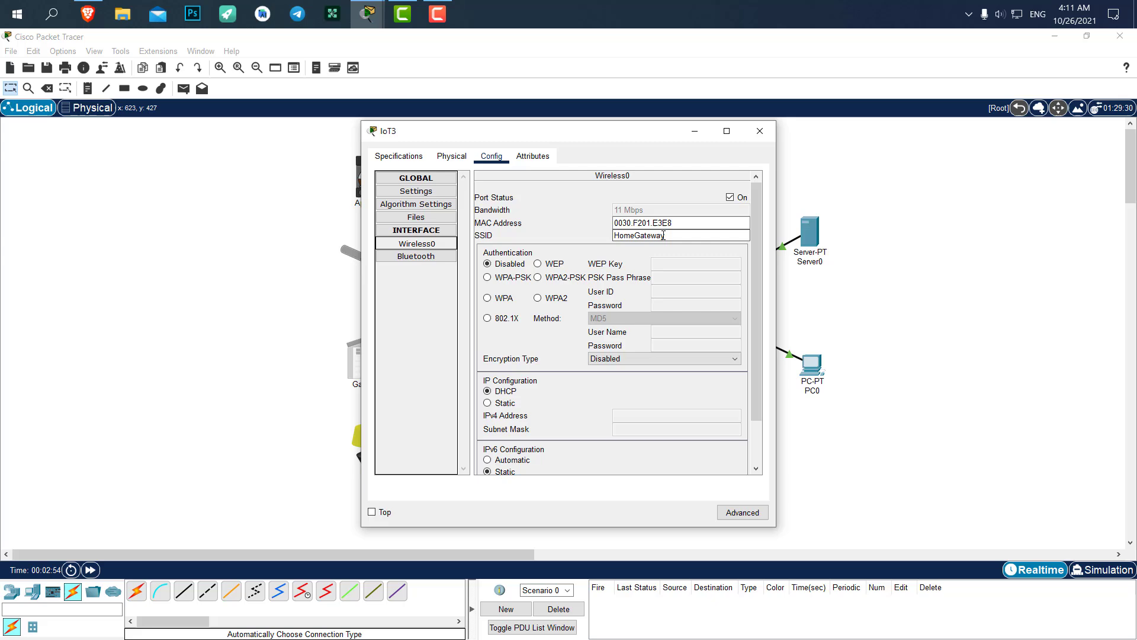
{"action": "left_click", "coordinate": [759, 131]}
Set Light IoT4's Wireless0 SSID to DigiDev and nudge the light slightly left
{"action": "left_click", "coordinate": [368, 445]}
{"action": "left_click", "coordinate": [491, 156]}
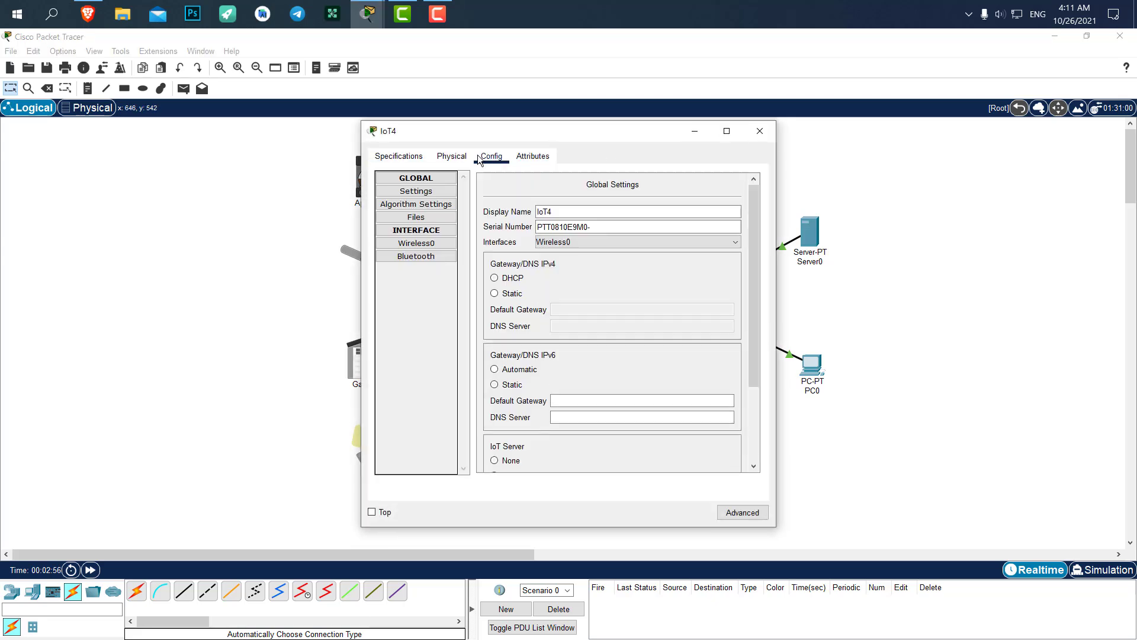
{"action": "left_click", "coordinate": [417, 243]}
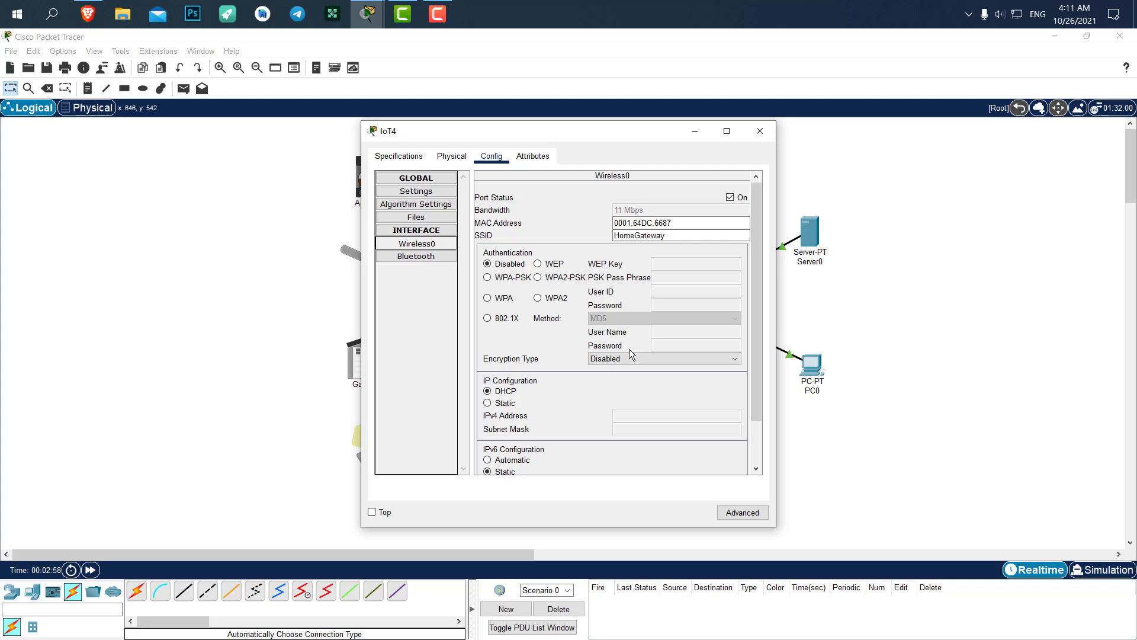
{"action": "double_click", "coordinate": [628, 235]}
{"action": "type", "text": "v"}
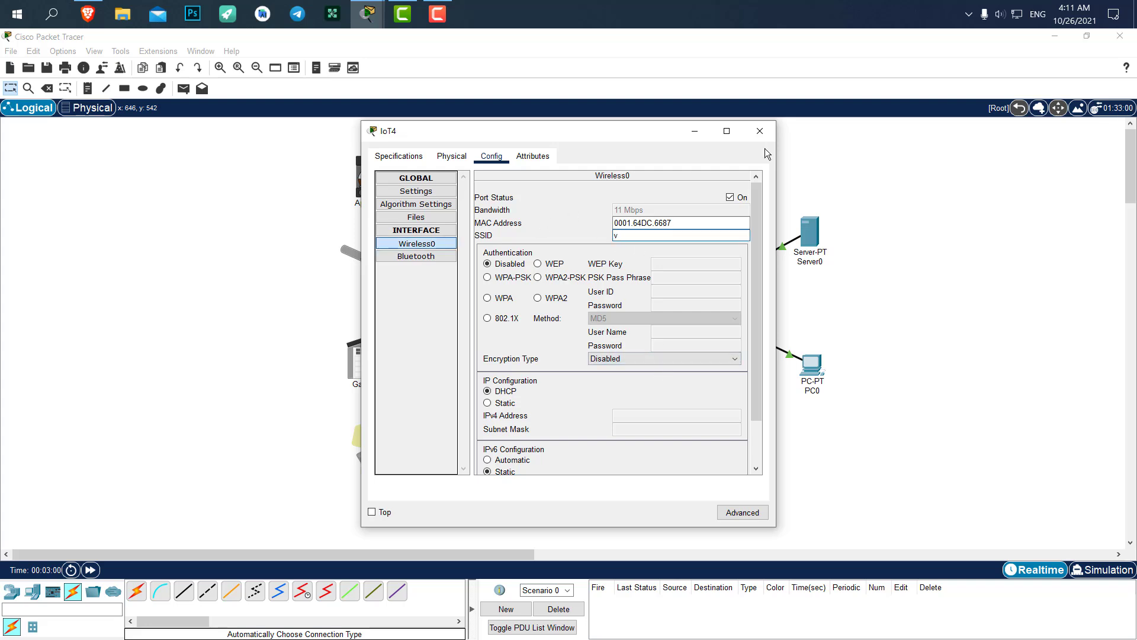
{"action": "left_click", "coordinate": [764, 134]}
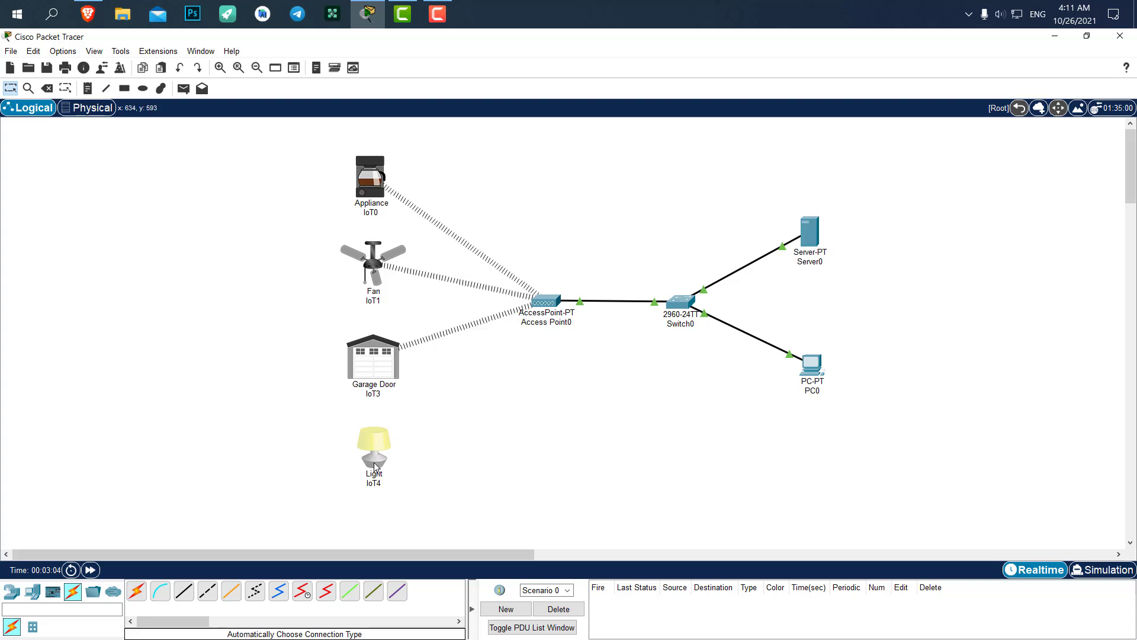
{"action": "left_click_drag", "start_coordinate": [375, 463], "coordinate": [372, 460]}
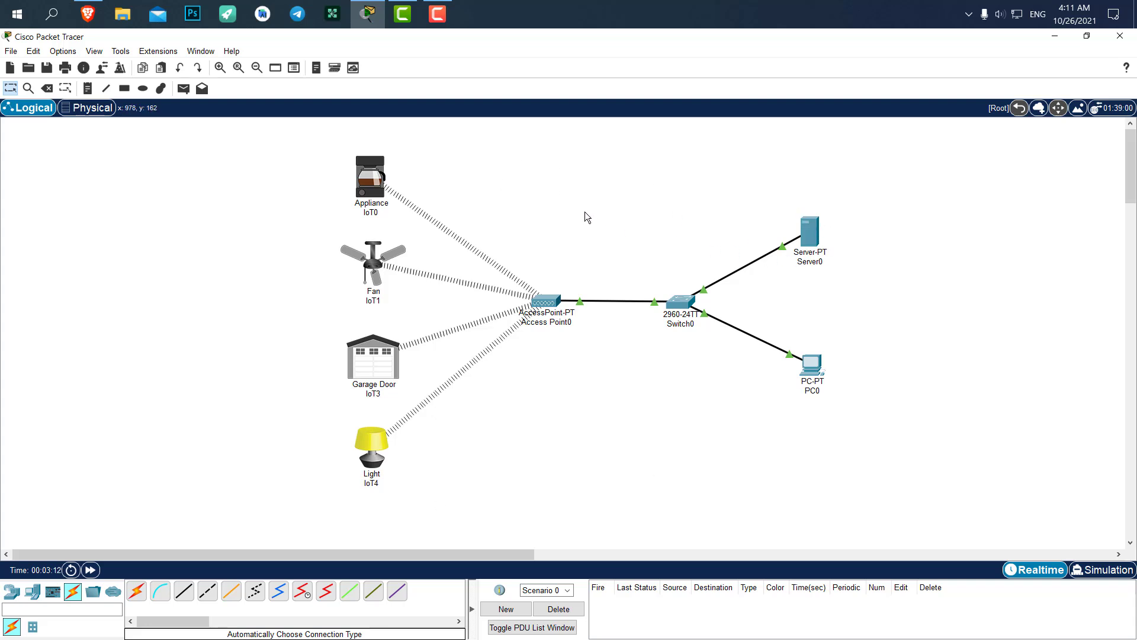
Turn on Server0's DHCP service
{"action": "left_click", "coordinate": [811, 230]}
{"action": "left_click_drag", "start_coordinate": [454, 140], "coordinate": [521, 117]}
{"action": "left_click", "coordinate": [538, 139]}
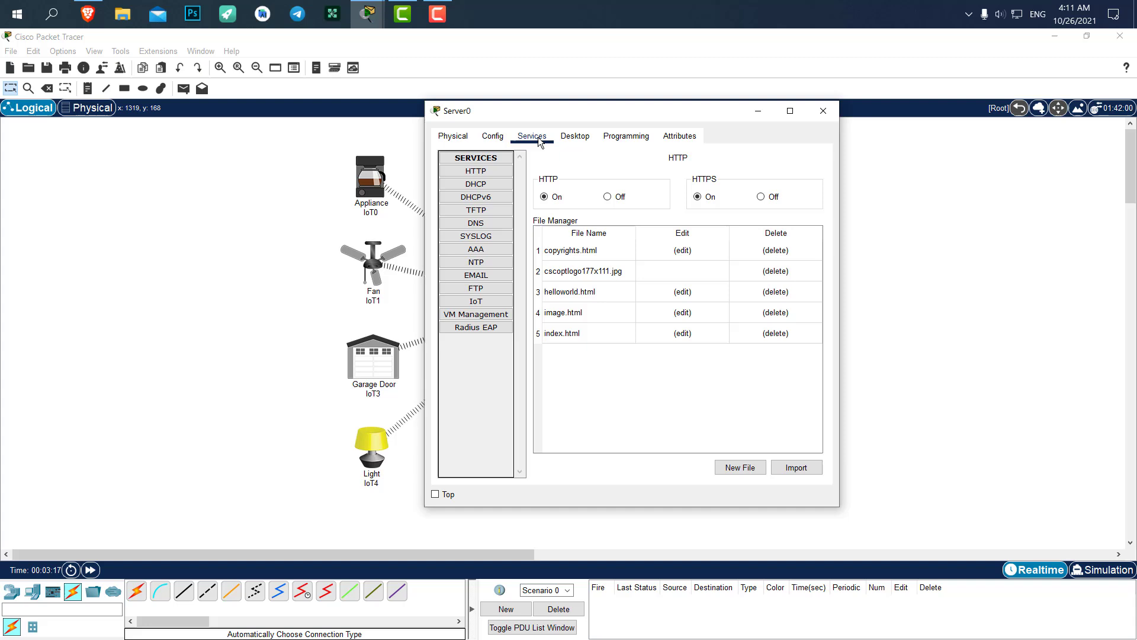
{"action": "left_click_drag", "start_coordinate": [706, 109], "coordinate": [718, 107]}
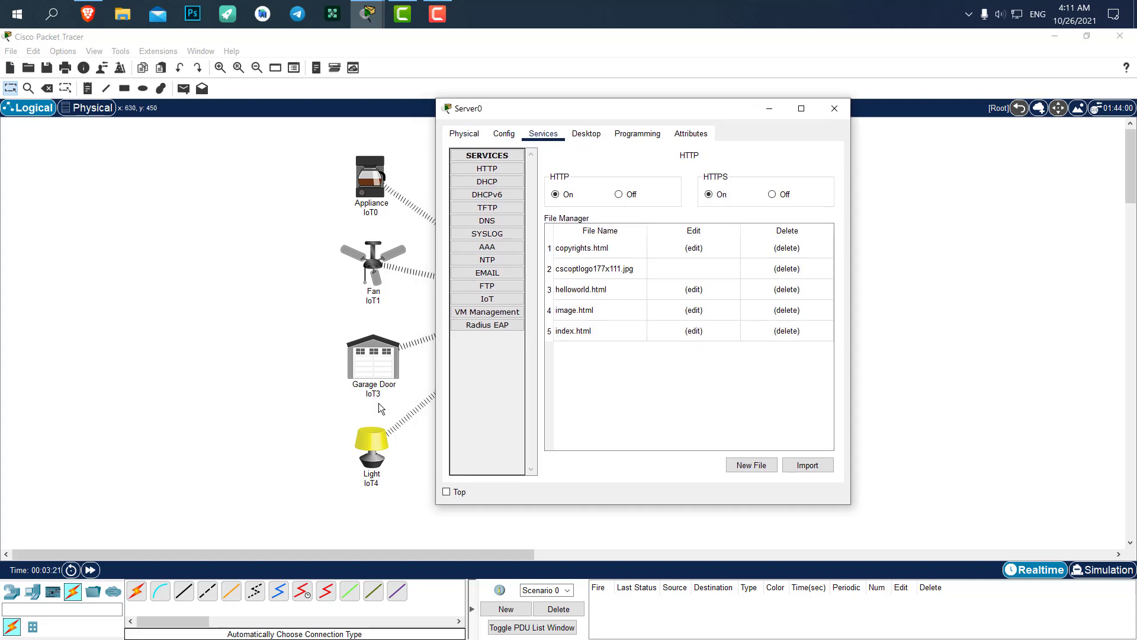
{"action": "left_click", "coordinate": [487, 183]}
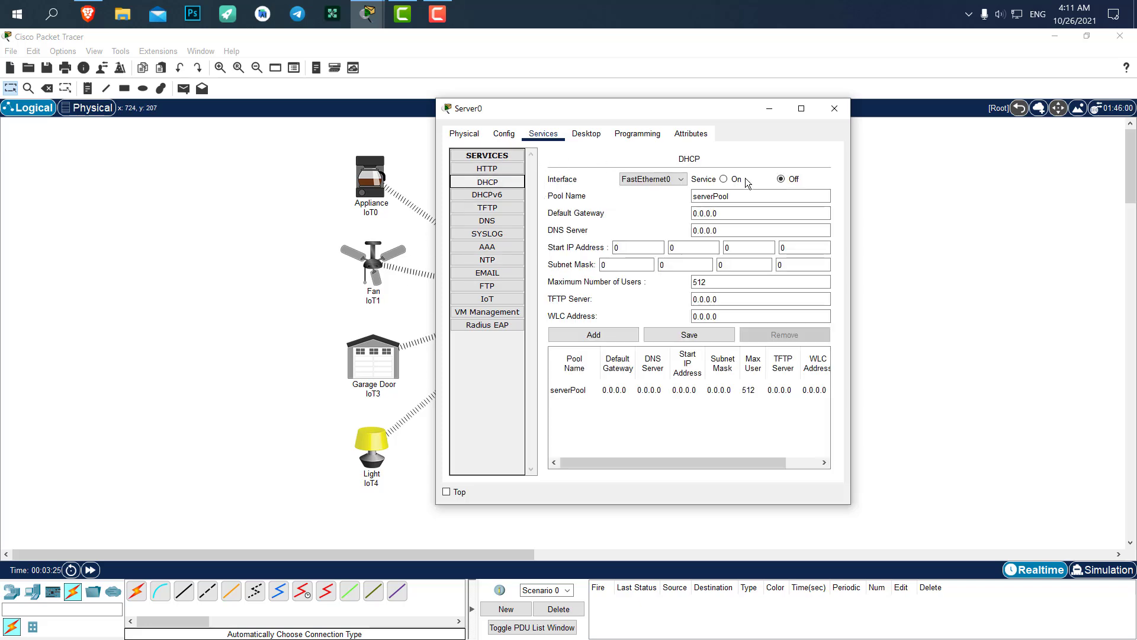
{"action": "left_click", "coordinate": [724, 179]}
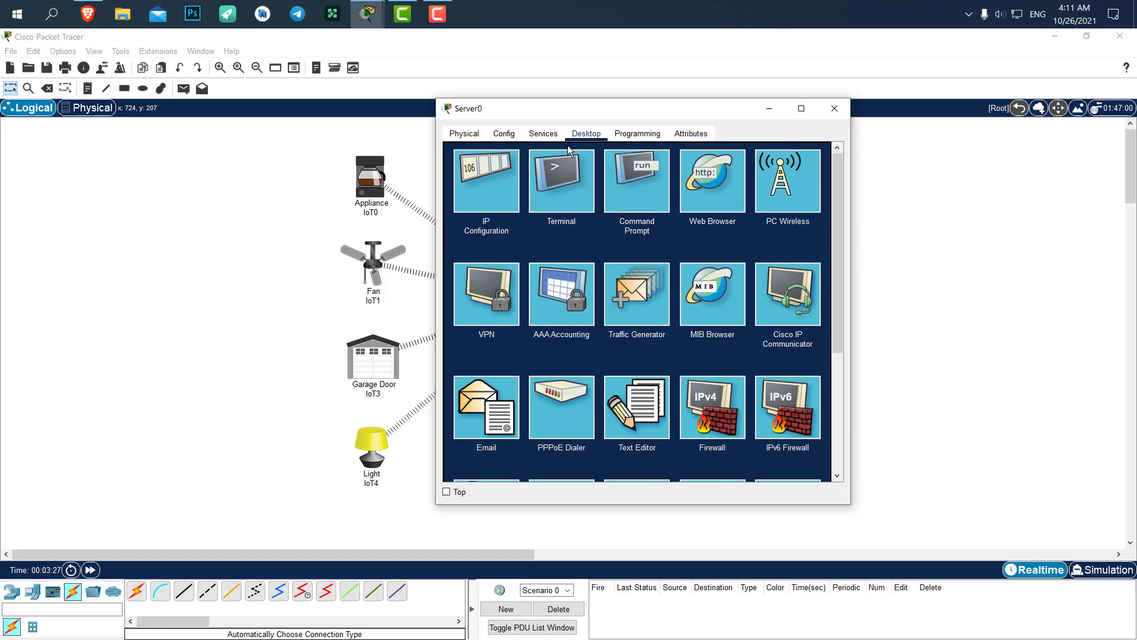
Give Server0 the static IPv4 address 192.168.1.1 with mask 255.255.255.0
{"action": "left_click", "coordinate": [491, 188]}
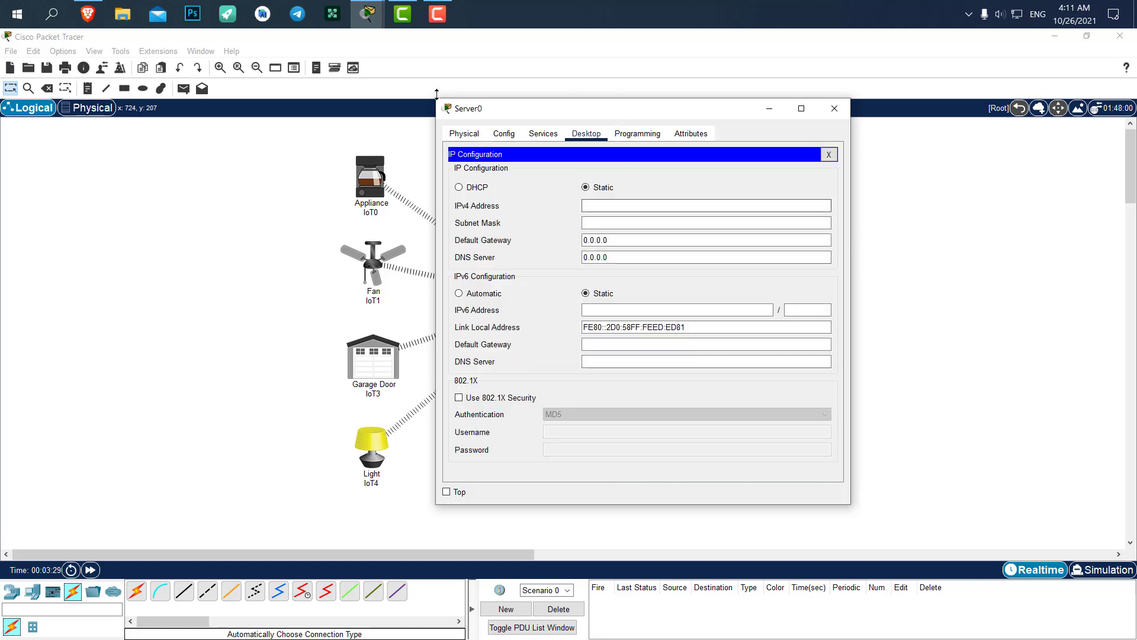
{"action": "left_click_drag", "start_coordinate": [437, 94], "coordinate": [437, 83]}
{"action": "left_click_drag", "start_coordinate": [594, 104], "coordinate": [458, 105]}
{"action": "left_click", "coordinate": [478, 199]}
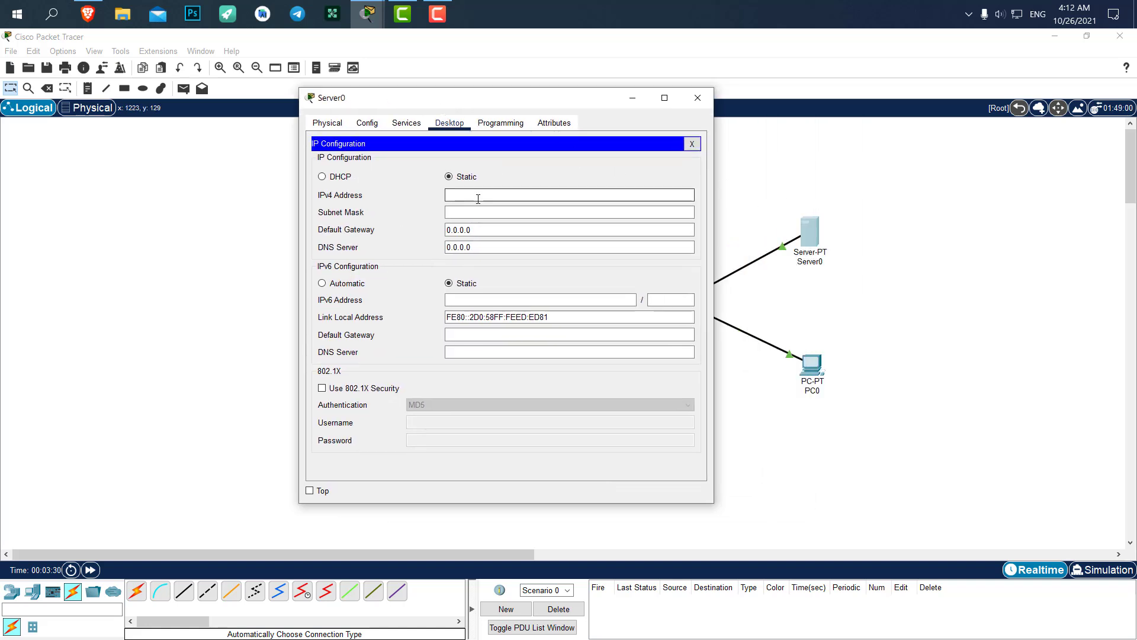
{"action": "type", "text": "192"}
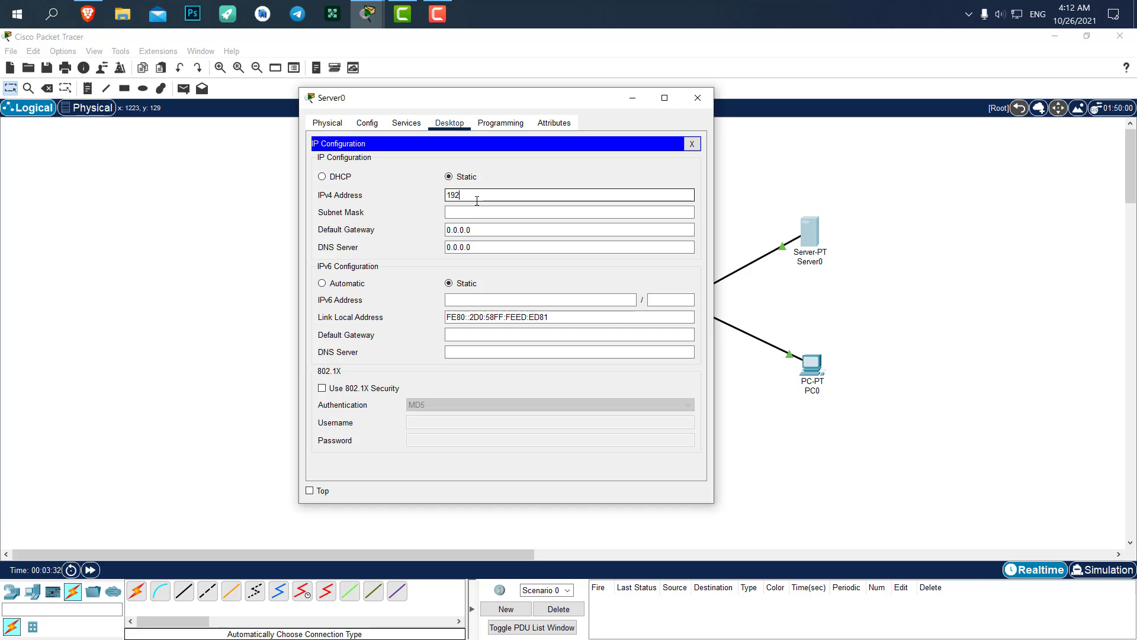
{"action": "type", "text": ".168.1.1"}
{"action": "left_click_drag", "start_coordinate": [520, 190], "coordinate": [383, 194]}
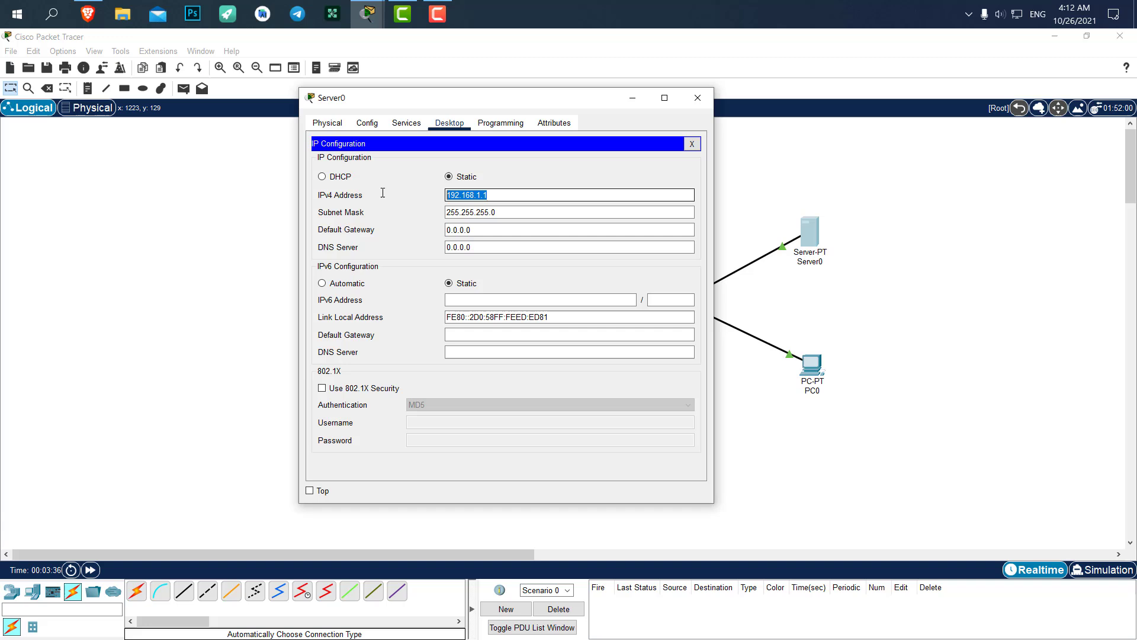
Set serverPool's start IP address to 192.168.1.10
{"action": "left_click", "coordinate": [398, 125]}
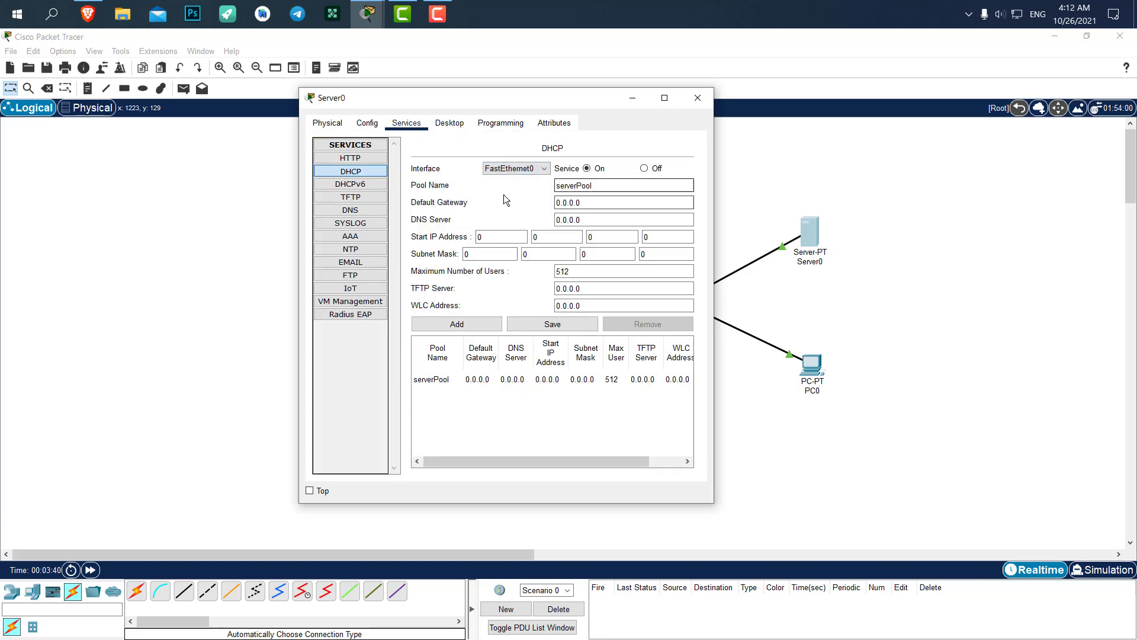
{"action": "left_click", "coordinate": [489, 236]}
{"action": "left_click_drag", "start_coordinate": [489, 236], "coordinate": [458, 237]}
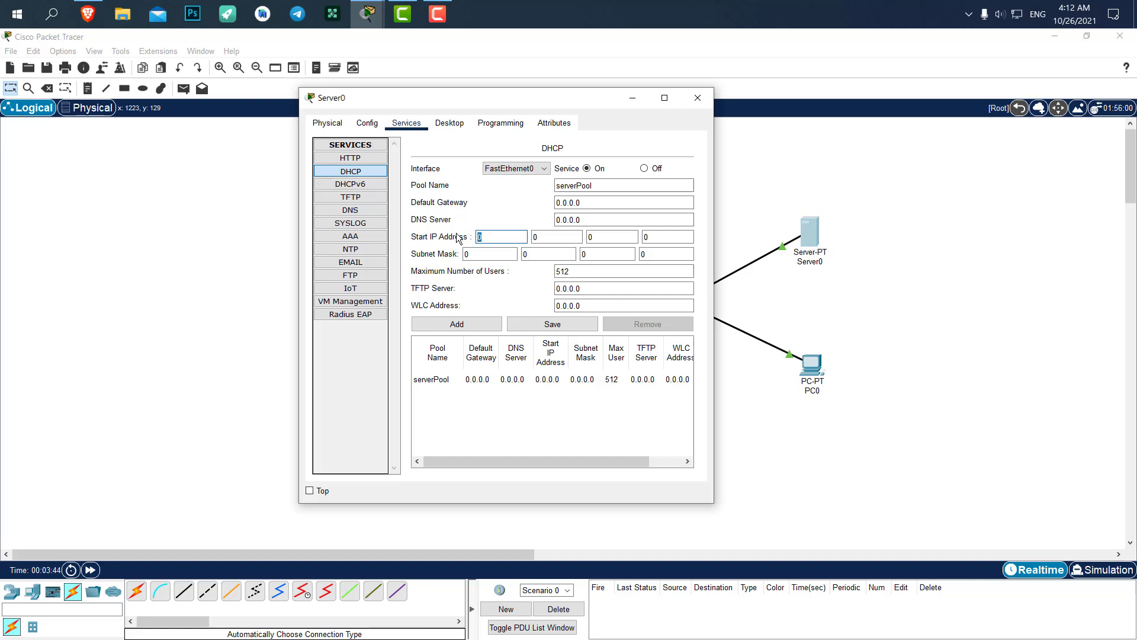
{"action": "type", "text": "192"}
{"action": "key", "text": "period"}
{"action": "type", "text": "168"}
{"action": "key", "text": "period"}
{"action": "type", "text": "1"}
{"action": "key", "text": "period"}
{"action": "type", "text": "10"}
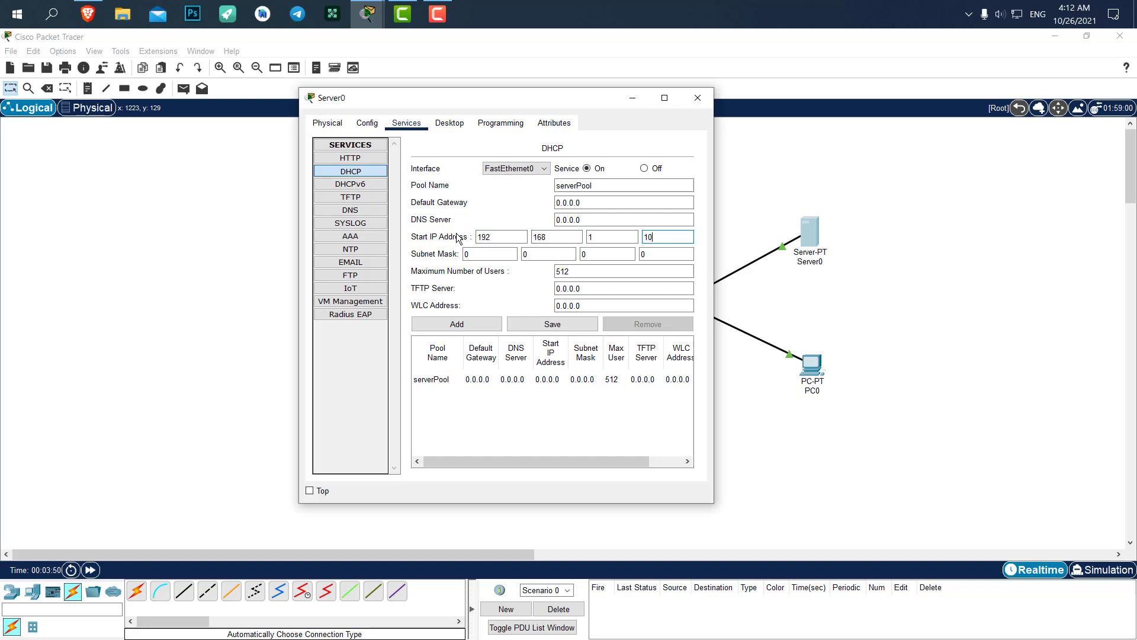
Set the pool's subnet mask to 255.255.255.0 and maximum users to 100, then save
{"action": "key", "text": "Tab"}
{"action": "type", "text": "255"}
{"action": "key", "text": "period"}
{"action": "type", "text": "255"}
{"action": "key", "text": "period"}
{"action": "type", "text": "255"}
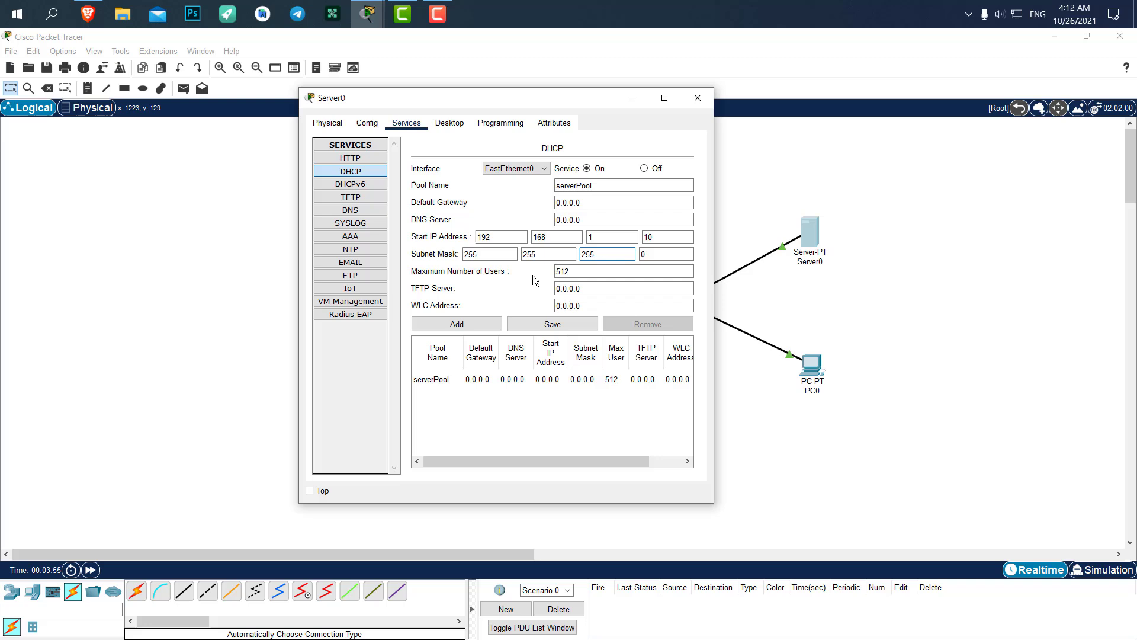
{"action": "double_click", "coordinate": [563, 271]}
{"action": "type", "text": "100"}
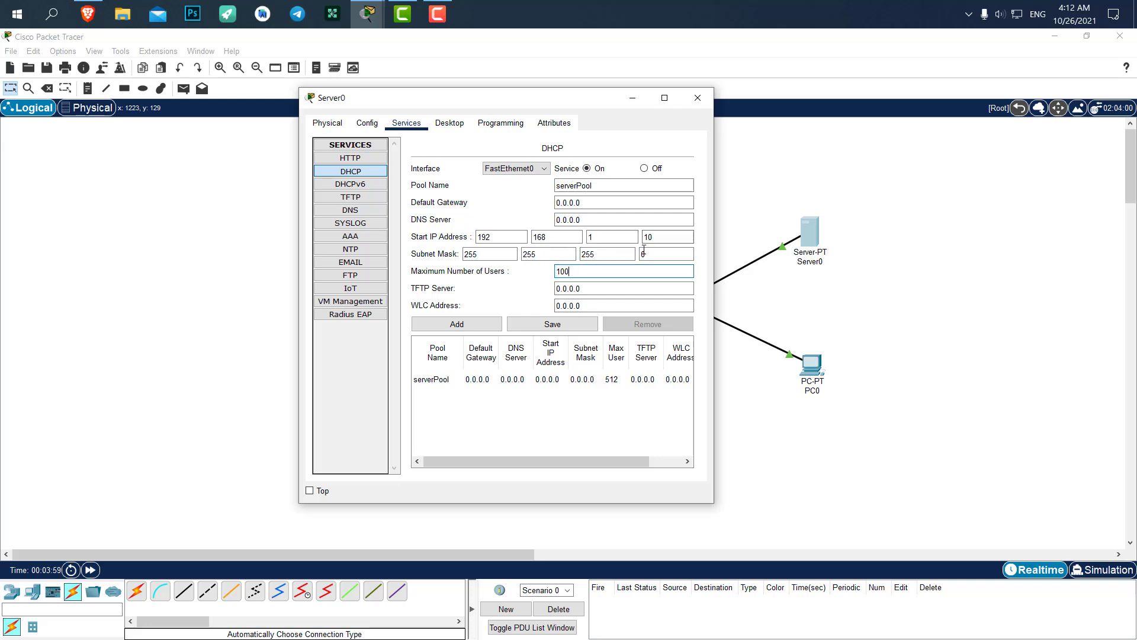
{"action": "left_click", "coordinate": [548, 329]}
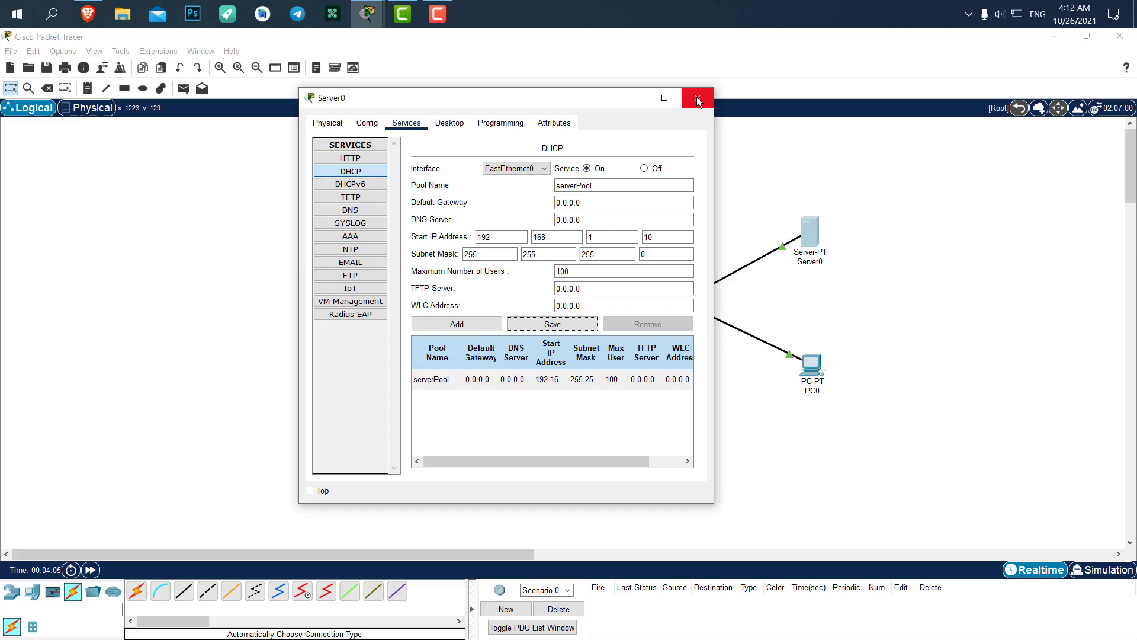
Switch PC0's IP configuration to DHCP, obtaining 192.168.1.11
{"action": "left_click", "coordinate": [698, 98]}
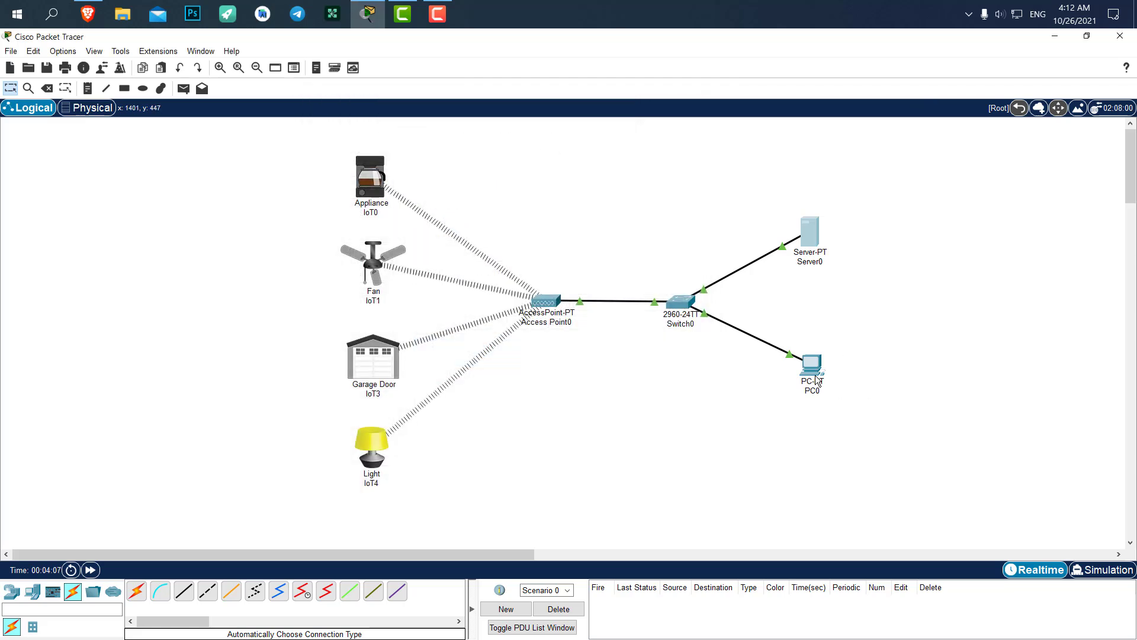
{"action": "left_click", "coordinate": [811, 362]}
{"action": "left_click", "coordinate": [458, 156]}
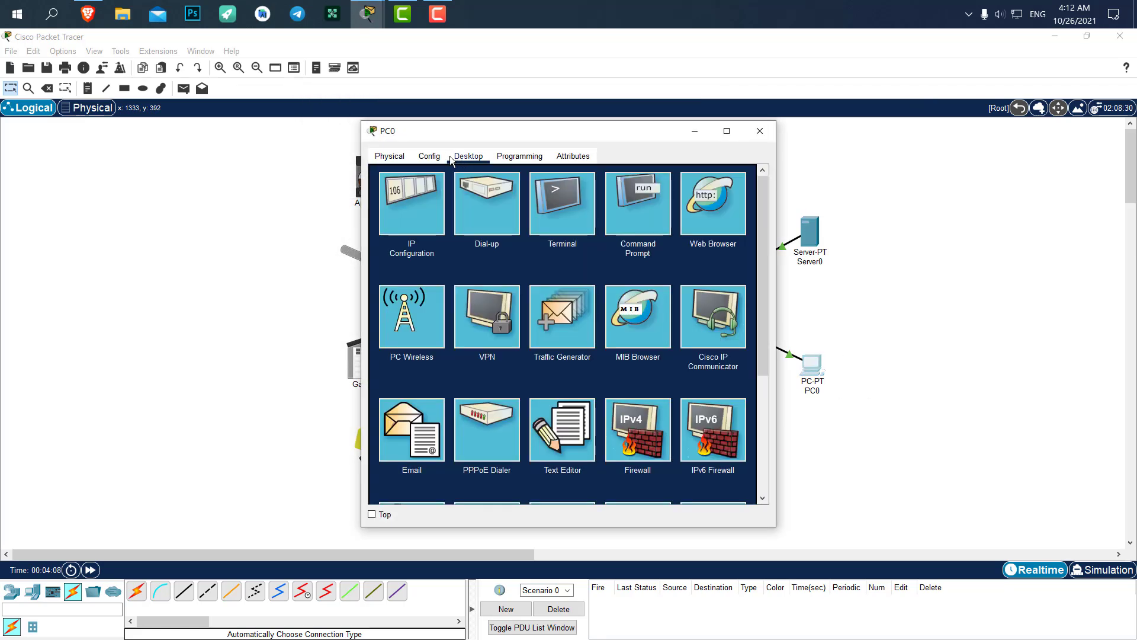
{"action": "left_click", "coordinate": [433, 196]}
{"action": "left_click", "coordinate": [411, 226]}
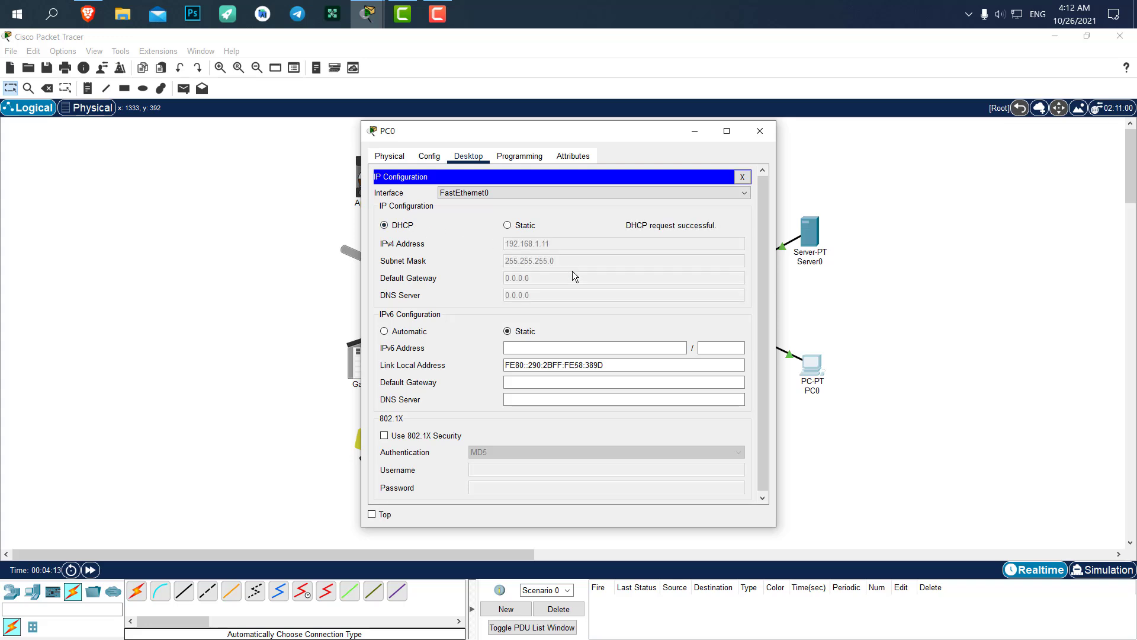
{"action": "left_click", "coordinate": [759, 130]}
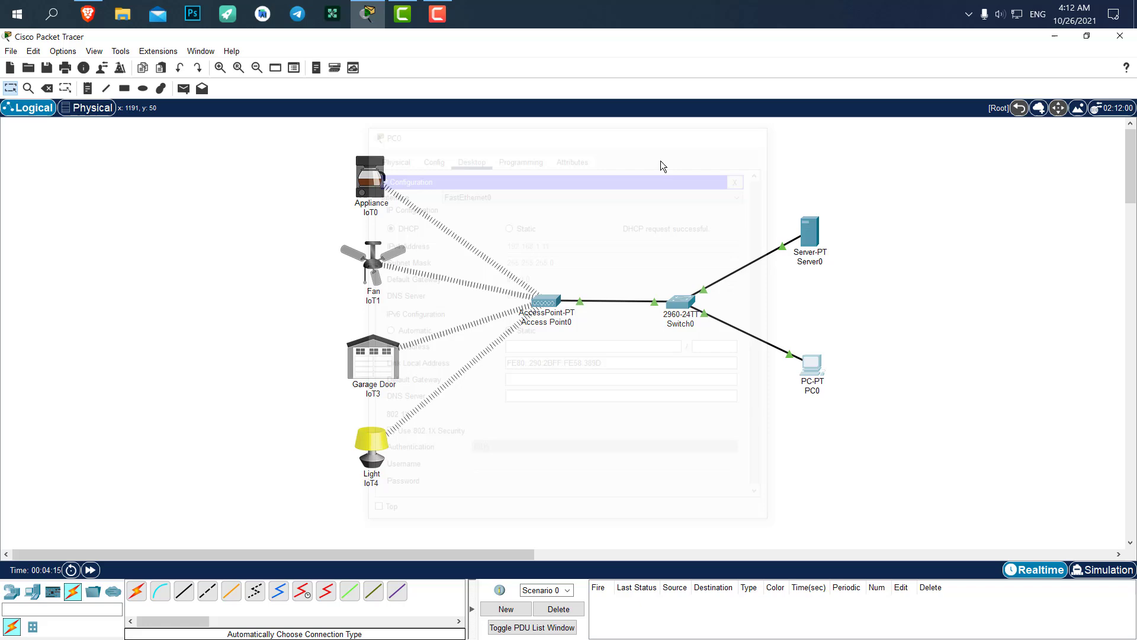
Renew Appliance IoT0's Wireless0 address by toggling Static then DHCP, getting 192.168.1.12
{"action": "left_click", "coordinate": [368, 178]}
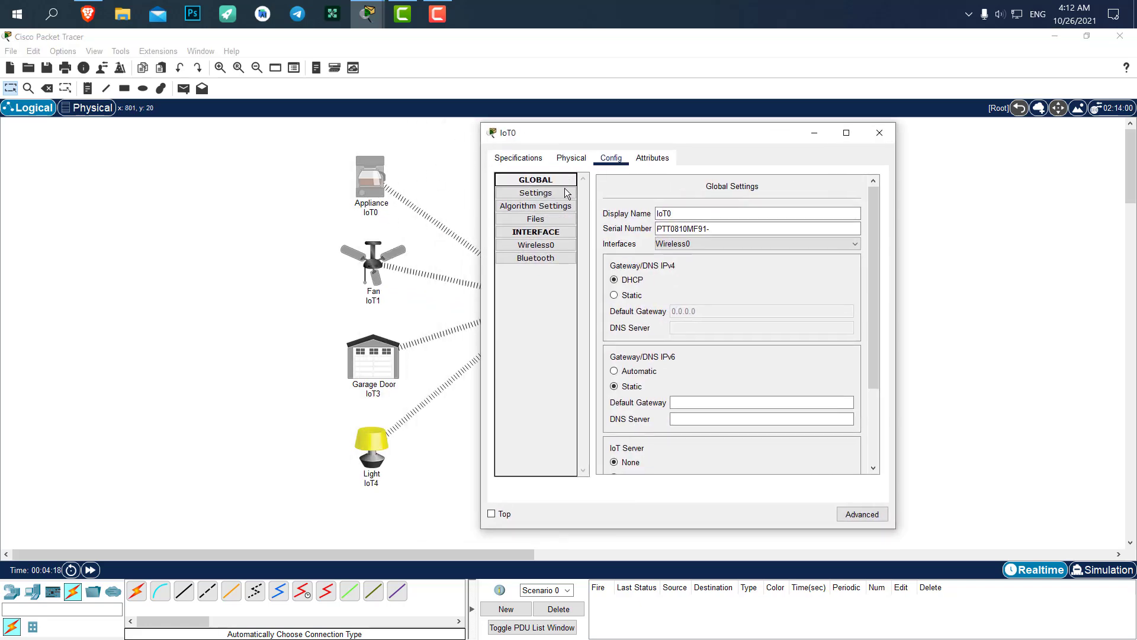
{"action": "left_click", "coordinate": [551, 248]}
{"action": "scroll", "coordinate": [777, 351], "scroll_direction": "down", "scroll_amount": 3}
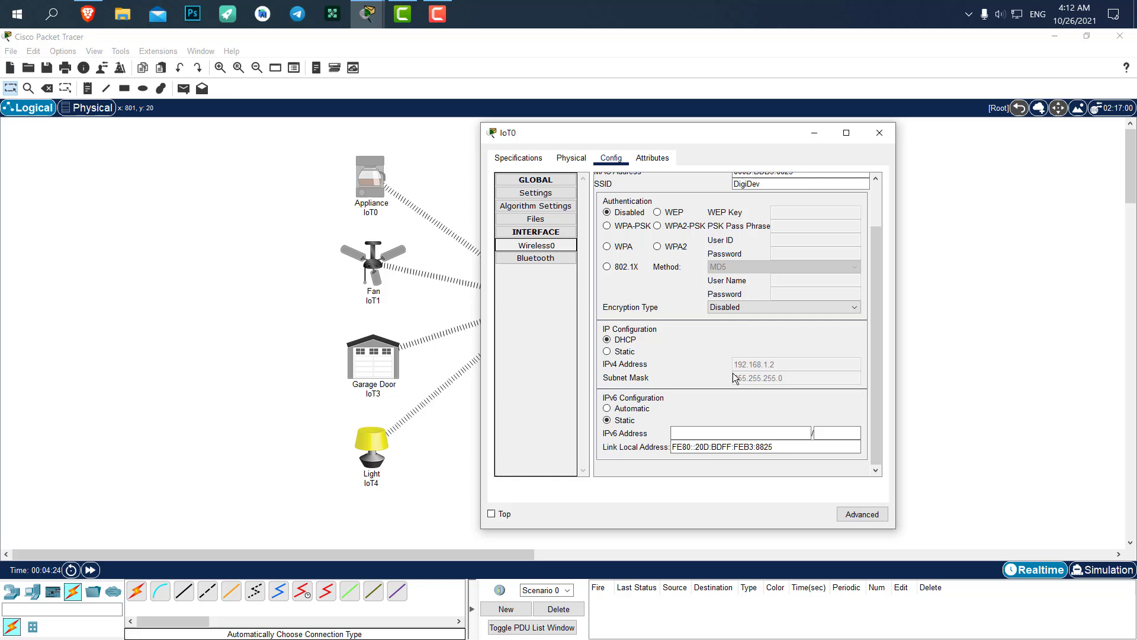
{"action": "left_click", "coordinate": [625, 351]}
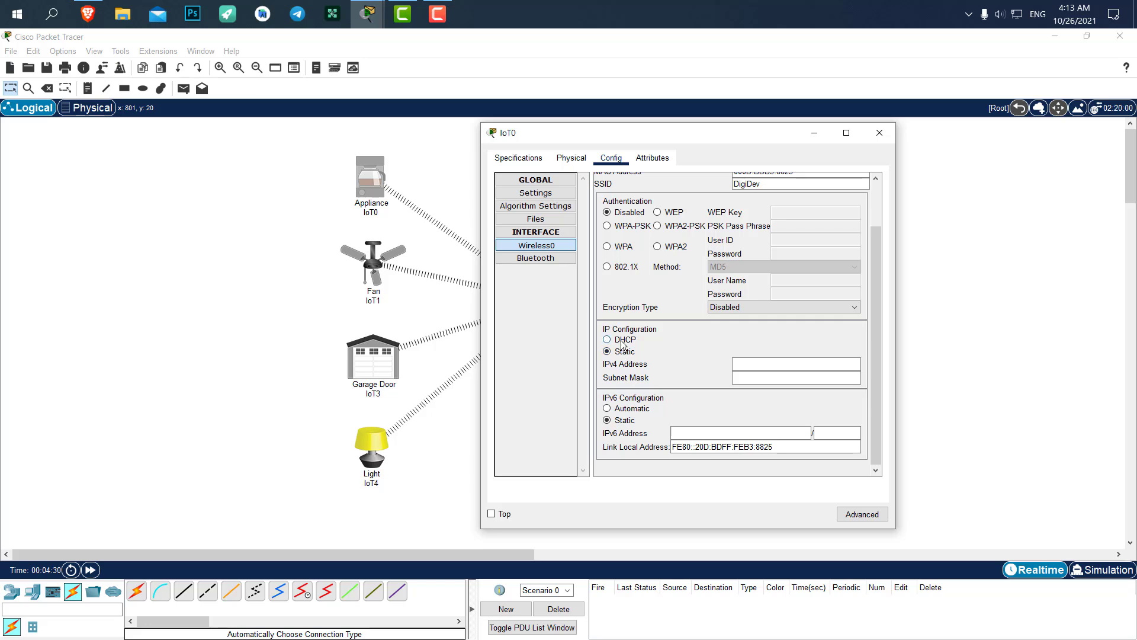
{"action": "left_click", "coordinate": [622, 344]}
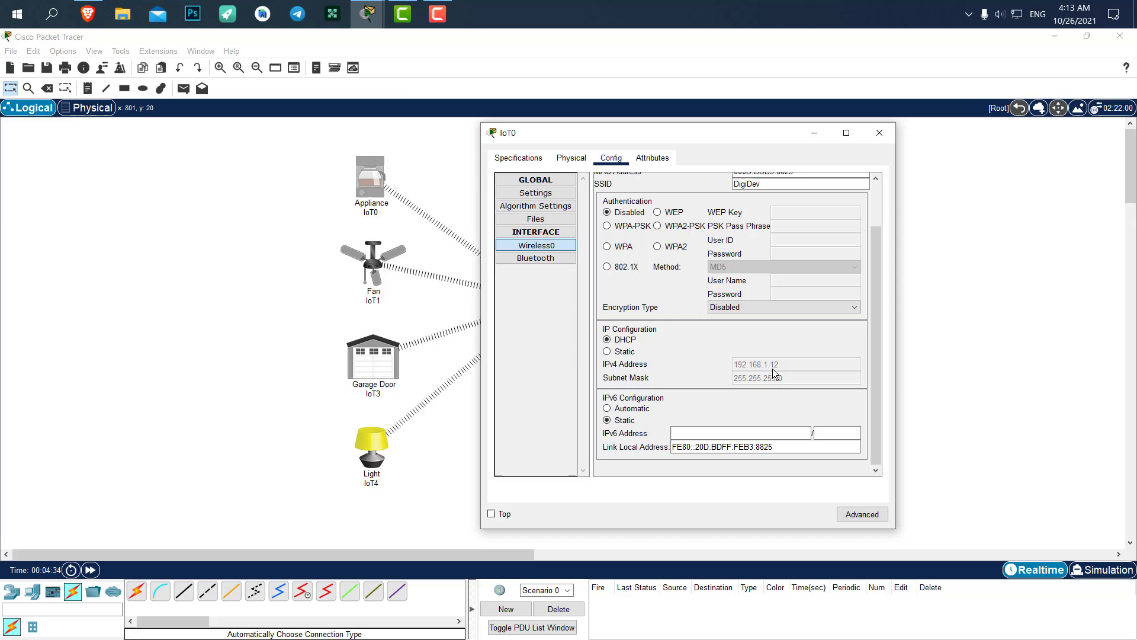
{"action": "left_click", "coordinate": [880, 132]}
Renew Fan IoT1's Wireless0 address via DHCP from Server0
{"action": "left_click", "coordinate": [375, 263]}
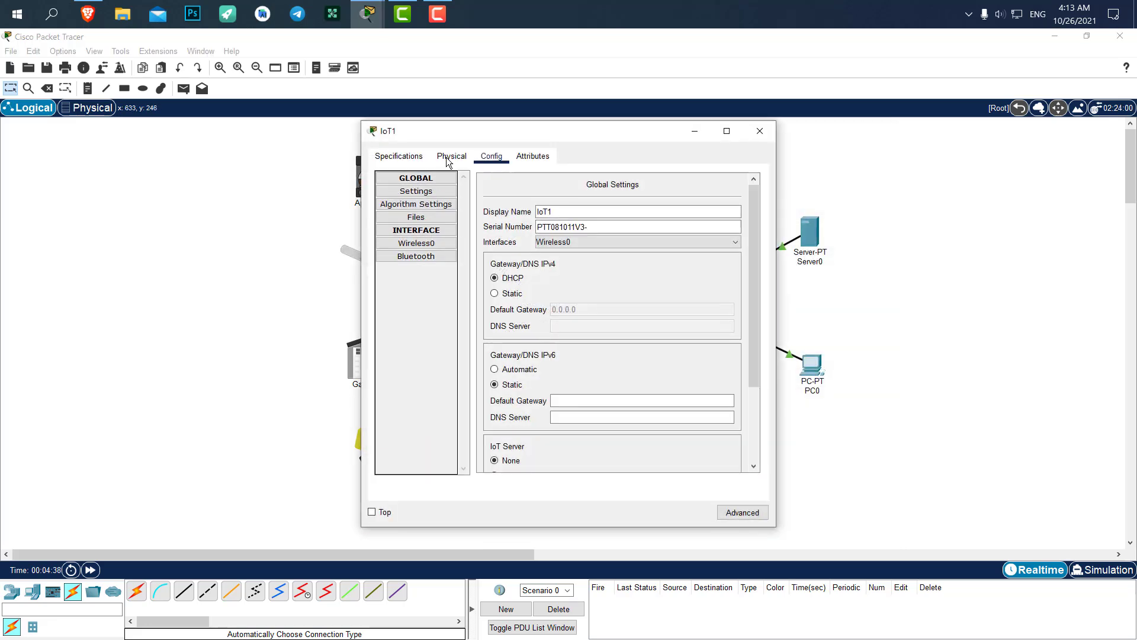
{"action": "left_click", "coordinate": [440, 246]}
{"action": "scroll", "coordinate": [573, 369], "scroll_direction": "down", "scroll_amount": 2}
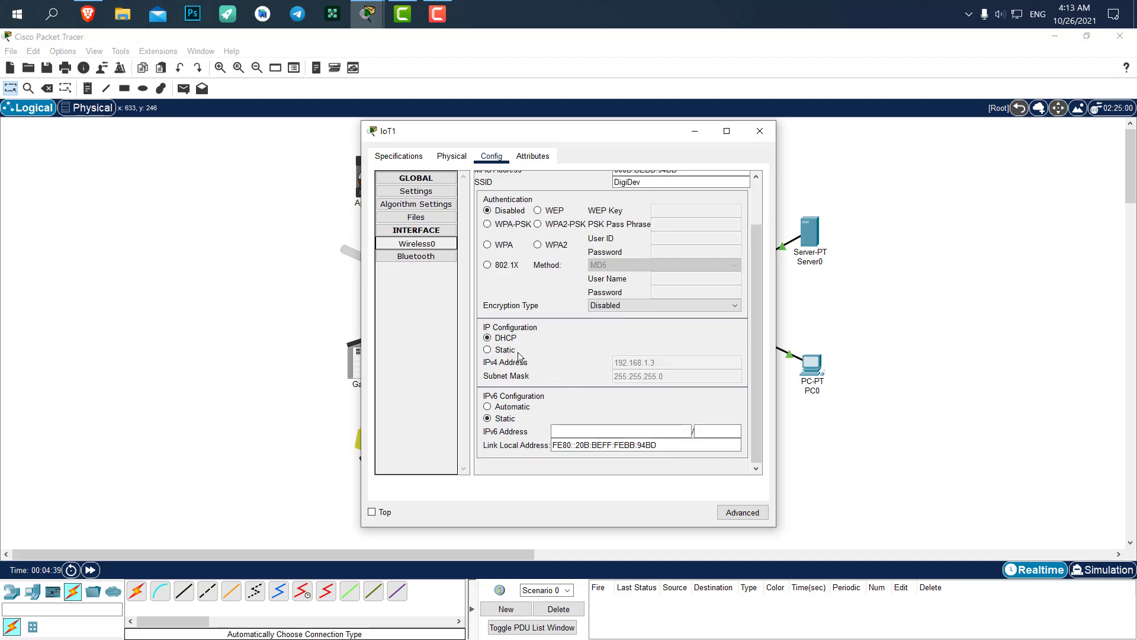
{"action": "left_click", "coordinate": [499, 338]}
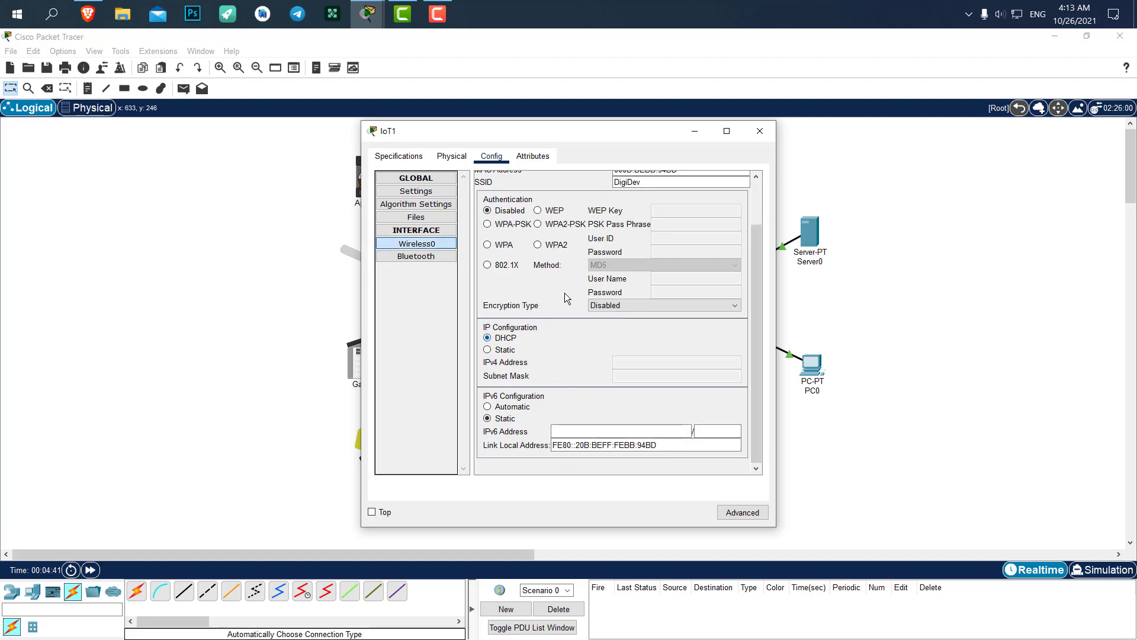
{"action": "left_click", "coordinate": [759, 131]}
Renew Garage Door IoT3's Wireless0 address via DHCP from Server0
{"action": "left_click", "coordinate": [381, 363]}
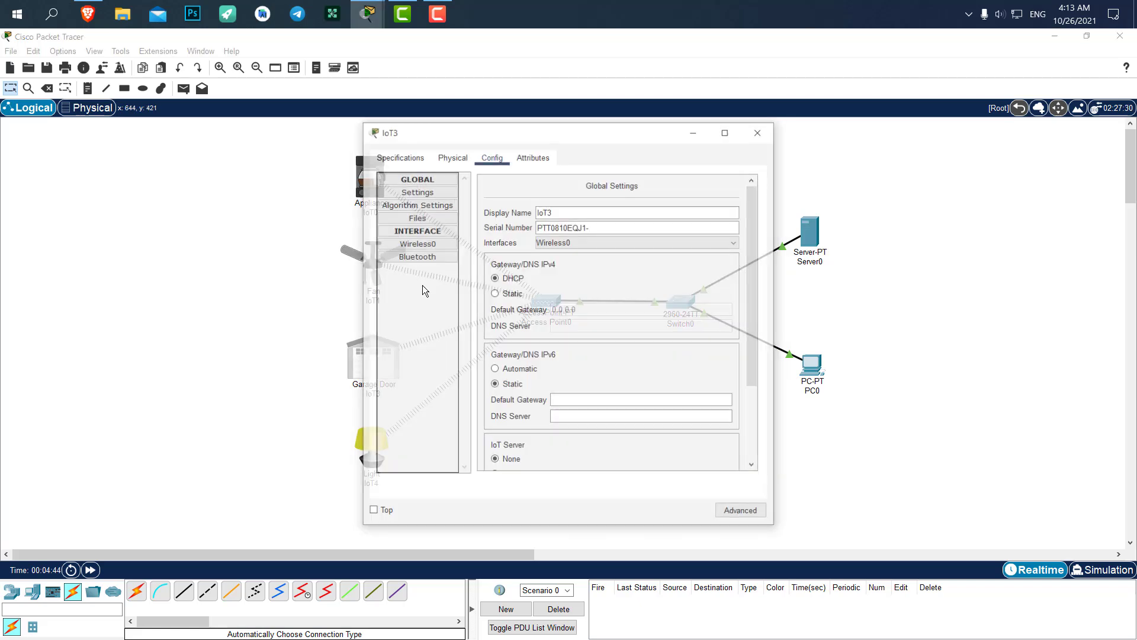
{"action": "left_click", "coordinate": [417, 244]}
{"action": "scroll", "coordinate": [536, 365], "scroll_direction": "down", "scroll_amount": 3}
{"action": "left_click", "coordinate": [505, 340]}
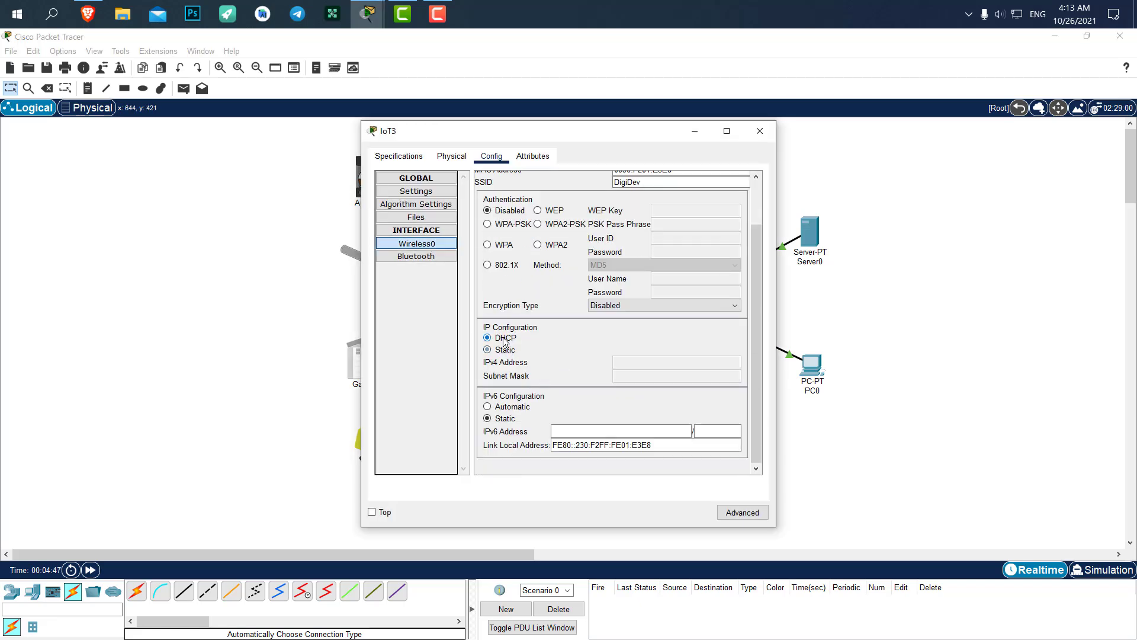
{"action": "left_click", "coordinate": [760, 131]}
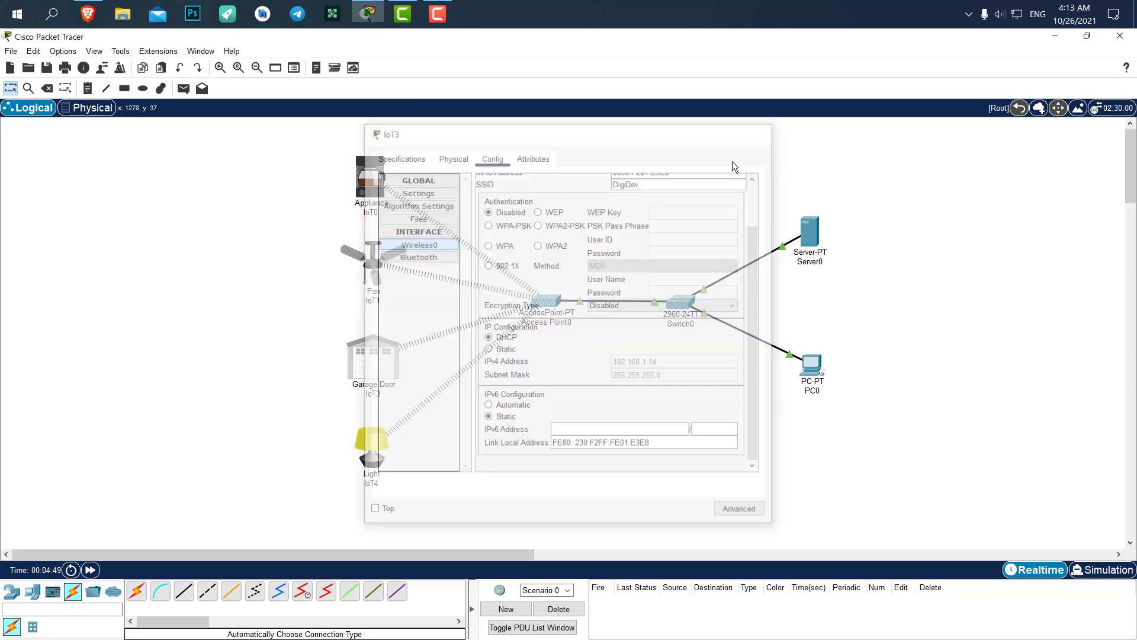
Renew Light IoT4's Wireless0 address via DHCP, receiving 192.168.1.15
{"action": "left_click", "coordinate": [368, 439]}
{"action": "left_click", "coordinate": [422, 244]}
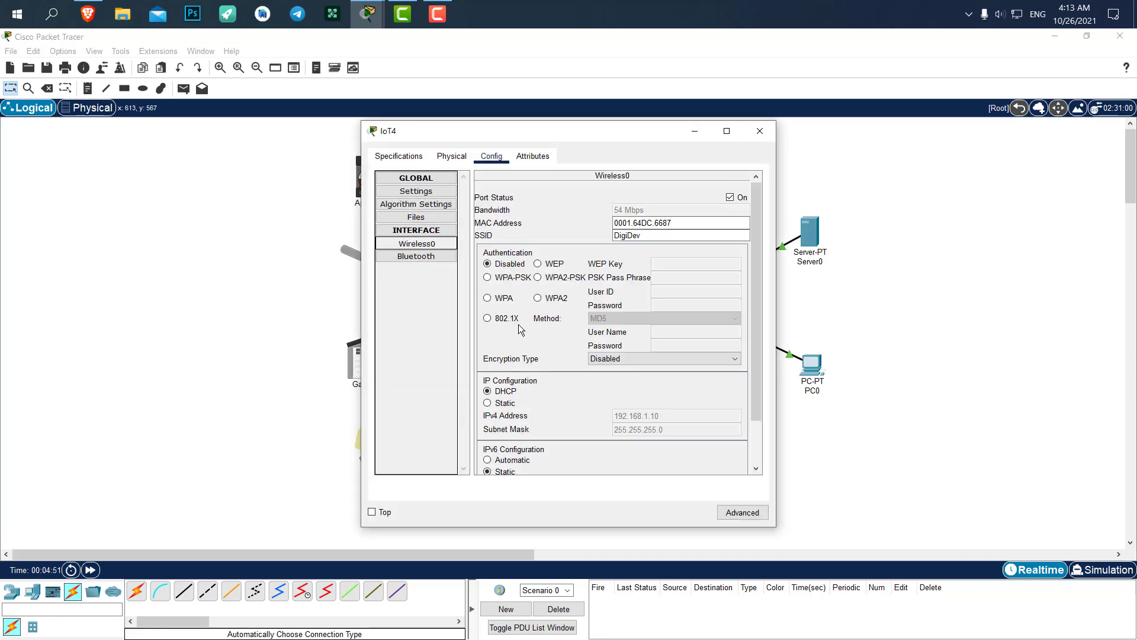
{"action": "scroll", "coordinate": [521, 332], "scroll_direction": "down", "scroll_amount": 3}
{"action": "left_click", "coordinate": [500, 338]}
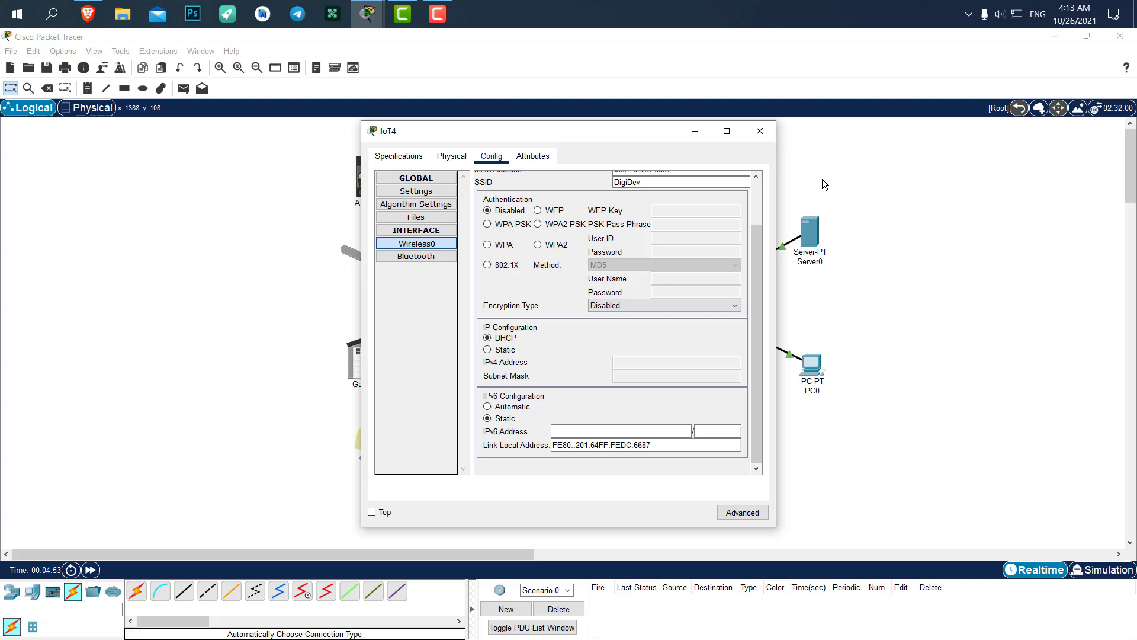
{"action": "left_click", "coordinate": [761, 131]}
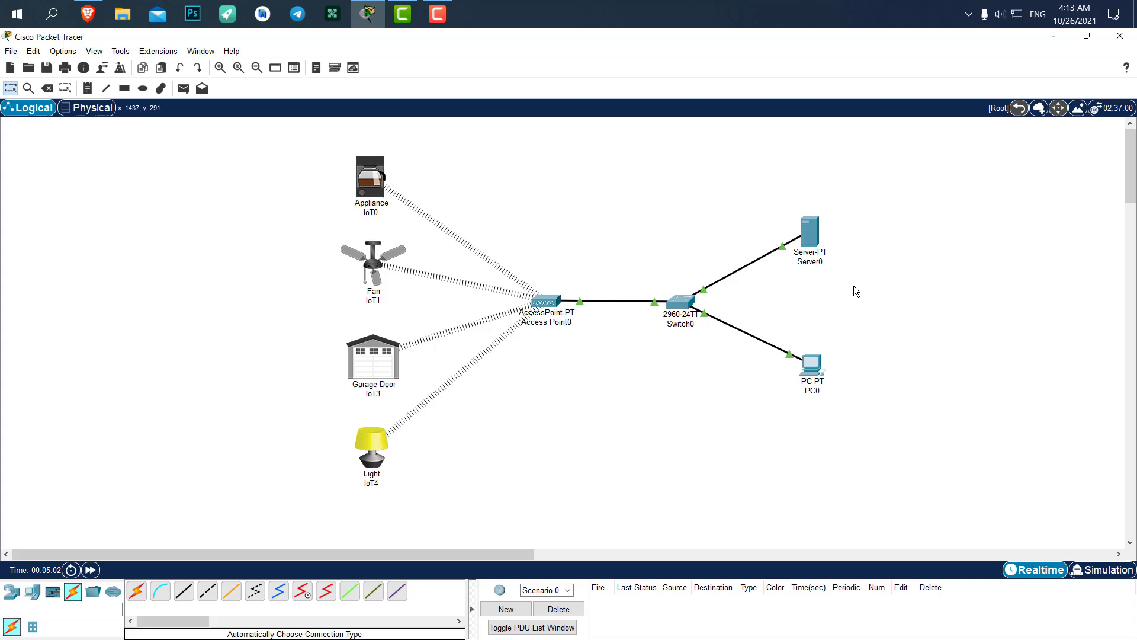
Launch the IoT Monitor from Server0's Desktop applications
{"action": "left_click", "coordinate": [816, 229]}
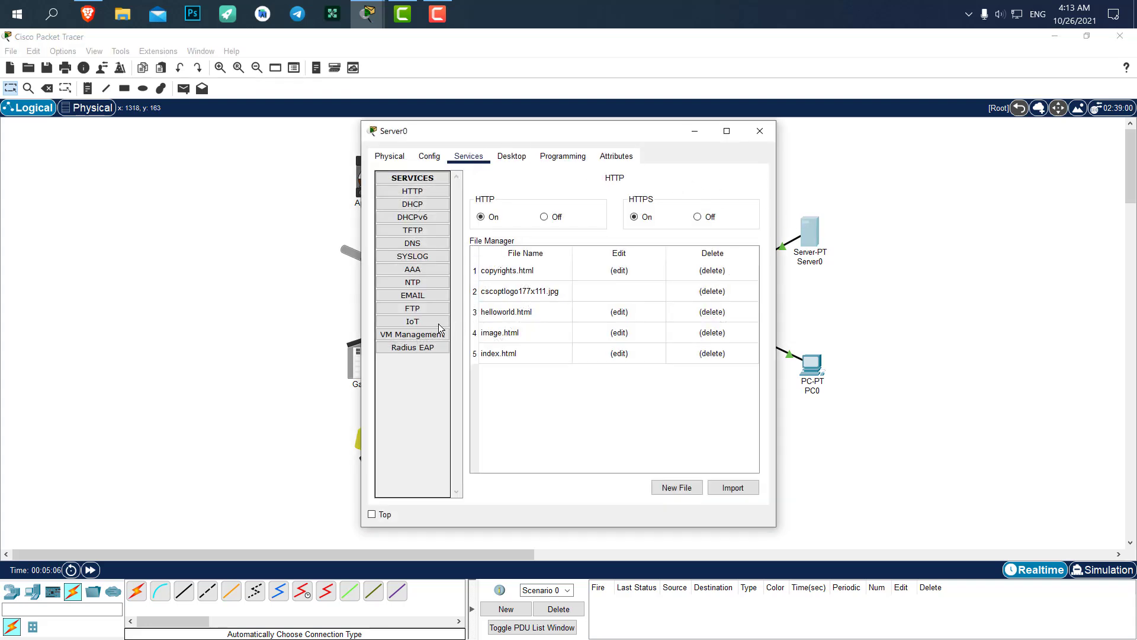
{"action": "left_click", "coordinate": [511, 156]}
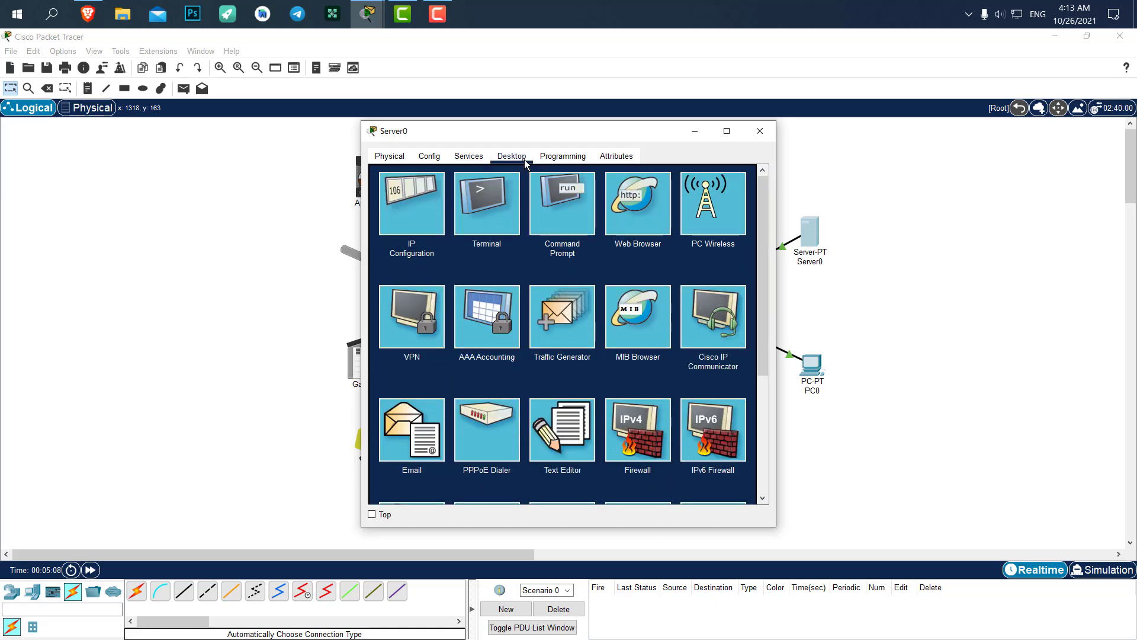
{"action": "scroll", "coordinate": [578, 337], "scroll_direction": "down", "scroll_amount": 3}
{"action": "scroll", "coordinate": [579, 336], "scroll_direction": "up", "scroll_amount": 3}
{"action": "scroll", "coordinate": [578, 337], "scroll_direction": "down", "scroll_amount": 3}
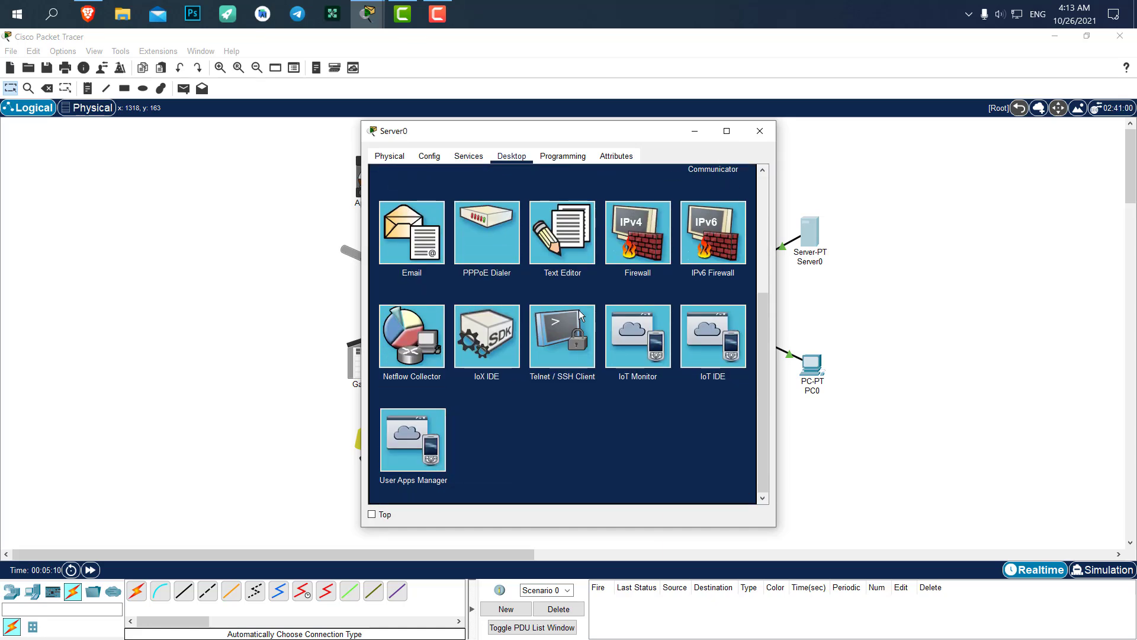
{"action": "scroll", "coordinate": [578, 311], "scroll_direction": "up", "scroll_amount": 3}
{"action": "scroll", "coordinate": [627, 425], "scroll_direction": "down", "scroll_amount": 3}
{"action": "left_click", "coordinate": [628, 339]}
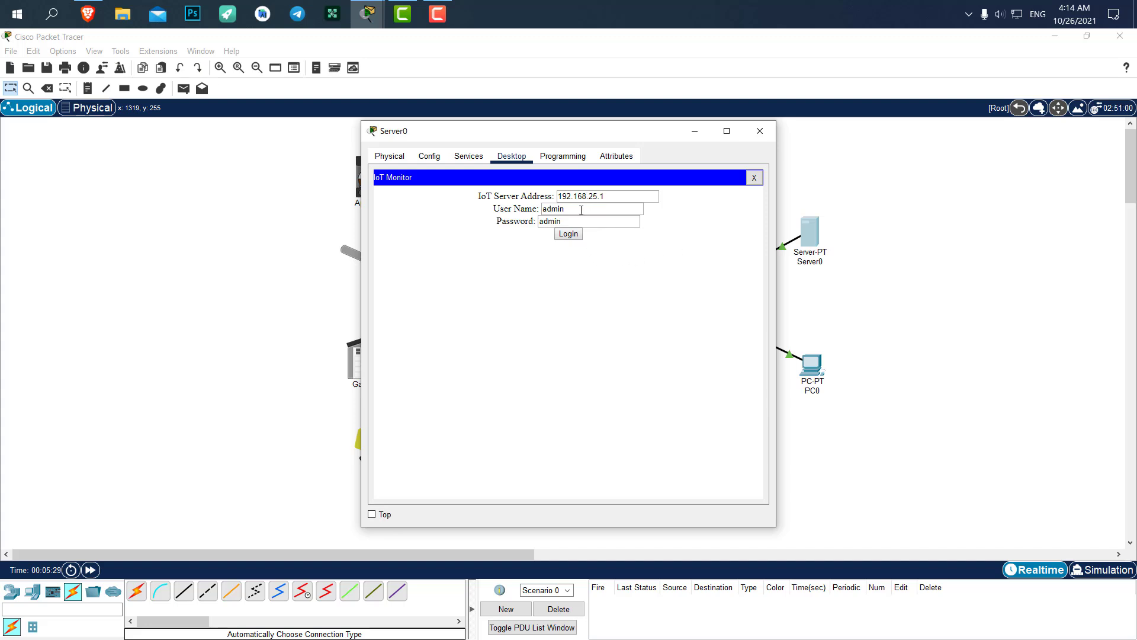
Attempt an IoT Monitor login, then change the server address to 192 and retry
{"action": "left_click", "coordinate": [568, 234]}
{"action": "left_click_drag", "start_coordinate": [617, 201], "coordinate": [545, 196]}
{"action": "type", "text": "192"}
{"action": "left_click", "coordinate": [566, 235]}
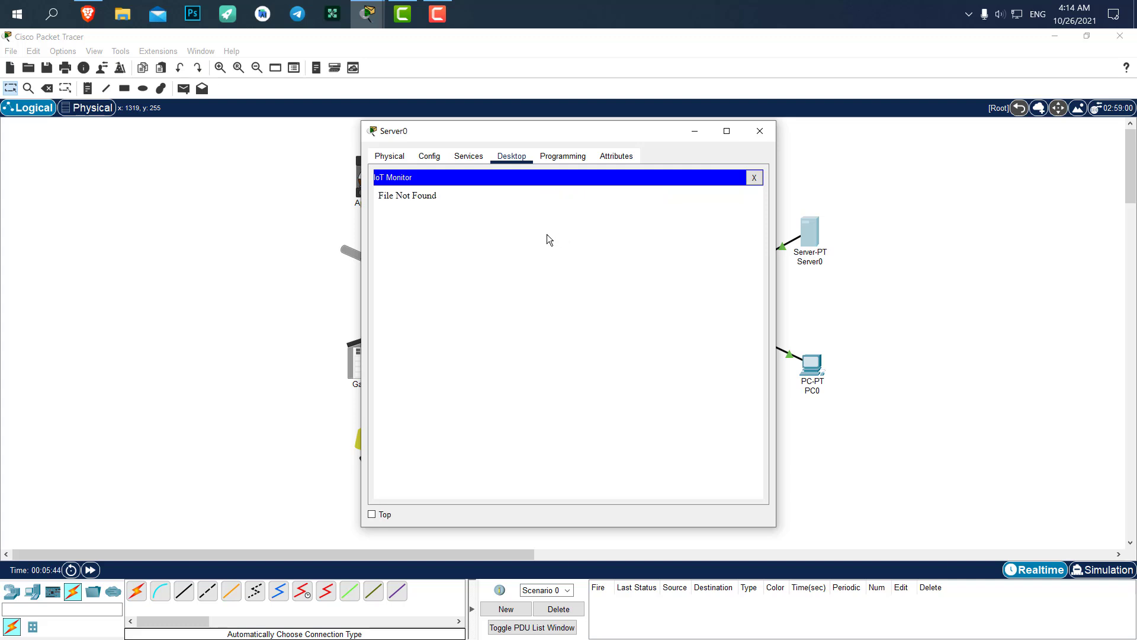
Turn on Server0's IoT registration service
{"action": "left_click", "coordinate": [468, 156]}
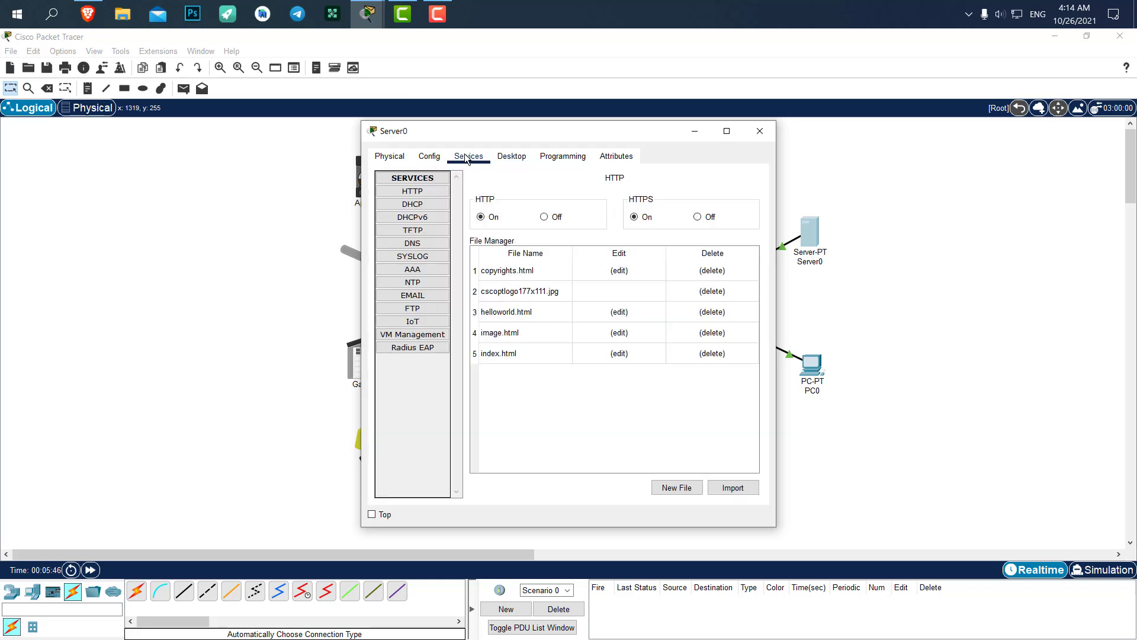
{"action": "left_click", "coordinate": [413, 318]}
{"action": "left_click", "coordinate": [613, 201]}
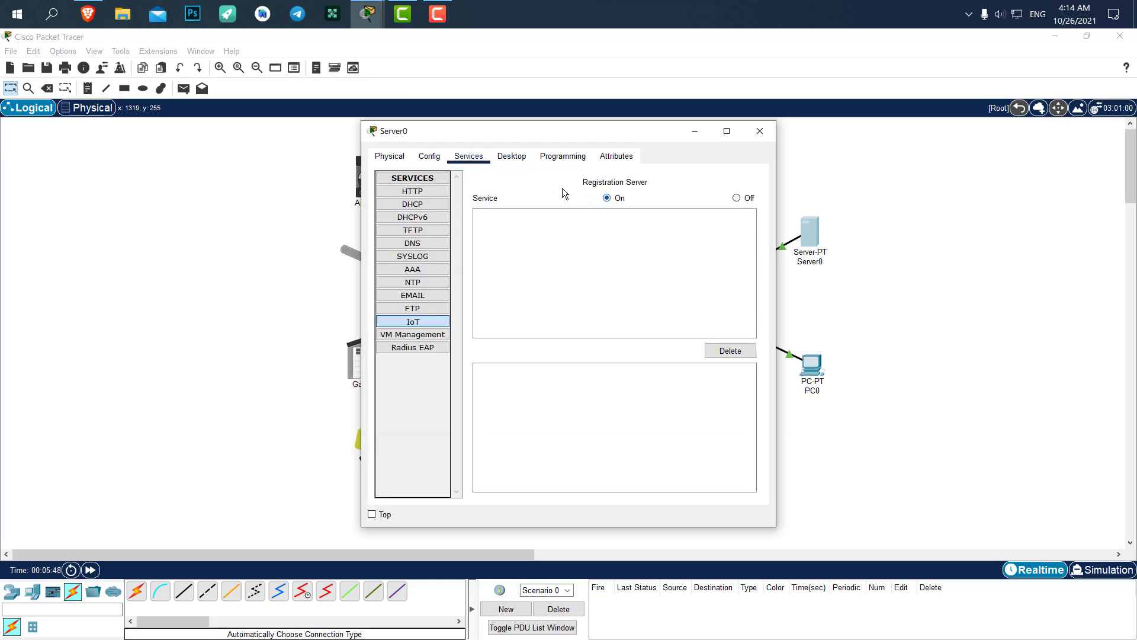
Relaunch Server0's IoT Monitor and log in to server address 192.168.1.1
{"action": "left_click", "coordinate": [513, 156]}
{"action": "left_click", "coordinate": [752, 178]}
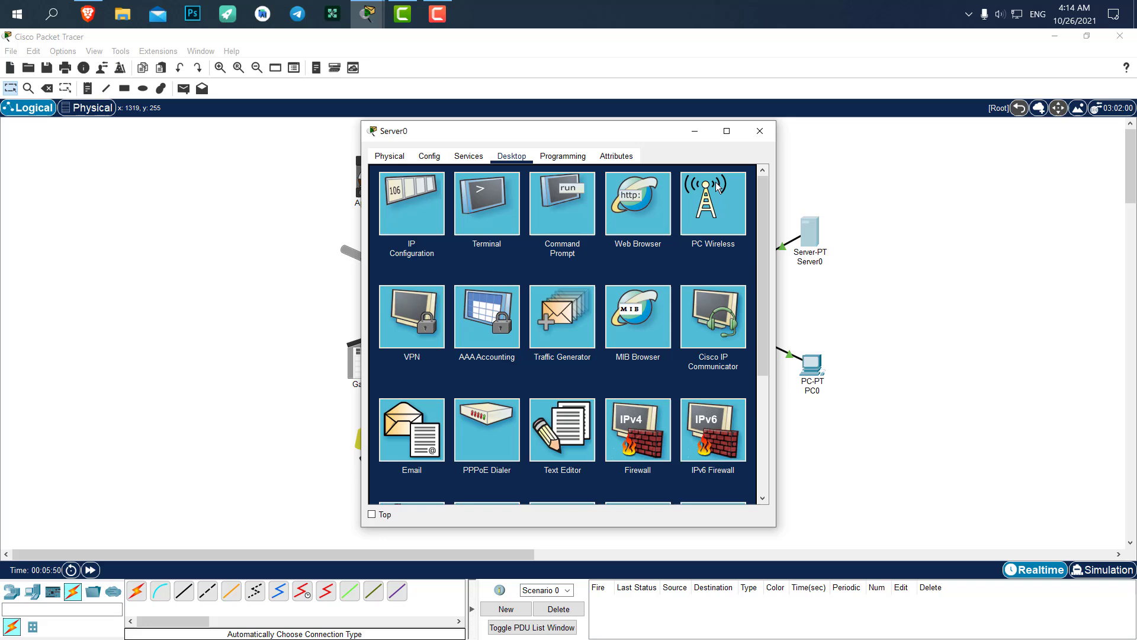
{"action": "scroll", "coordinate": [584, 399], "scroll_direction": "down", "scroll_amount": 3}
{"action": "left_click", "coordinate": [637, 353]}
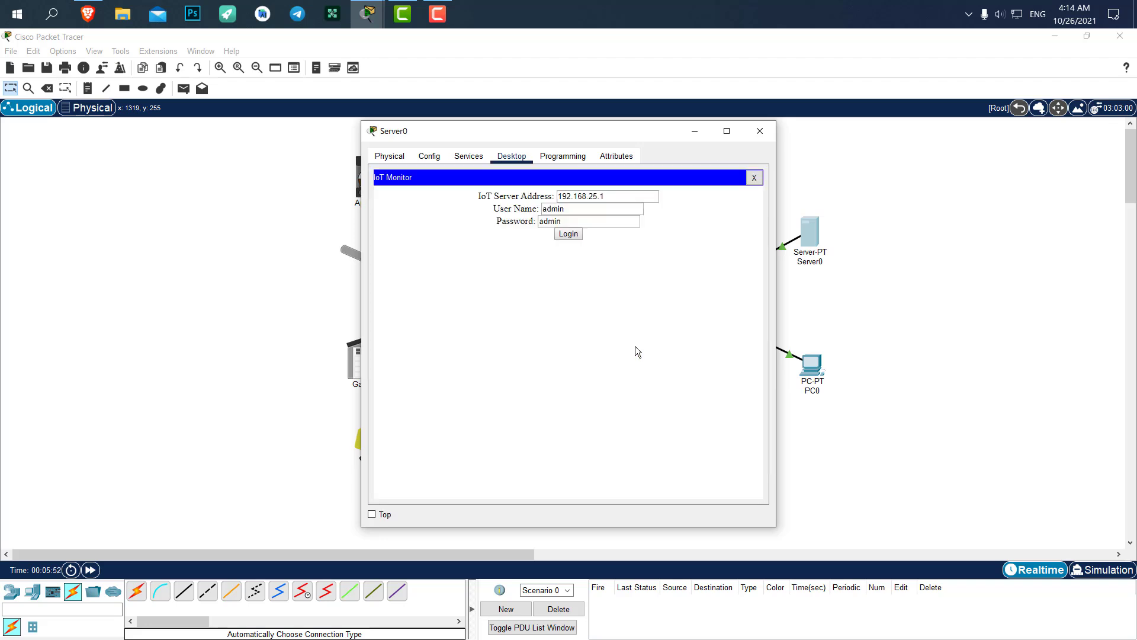
{"action": "left_click", "coordinate": [606, 196]}
{"action": "left_click_drag", "start_coordinate": [606, 196], "coordinate": [557, 197]}
{"action": "type", "text": "192.168.1.1"}
{"action": "left_click", "coordinate": [567, 235]}
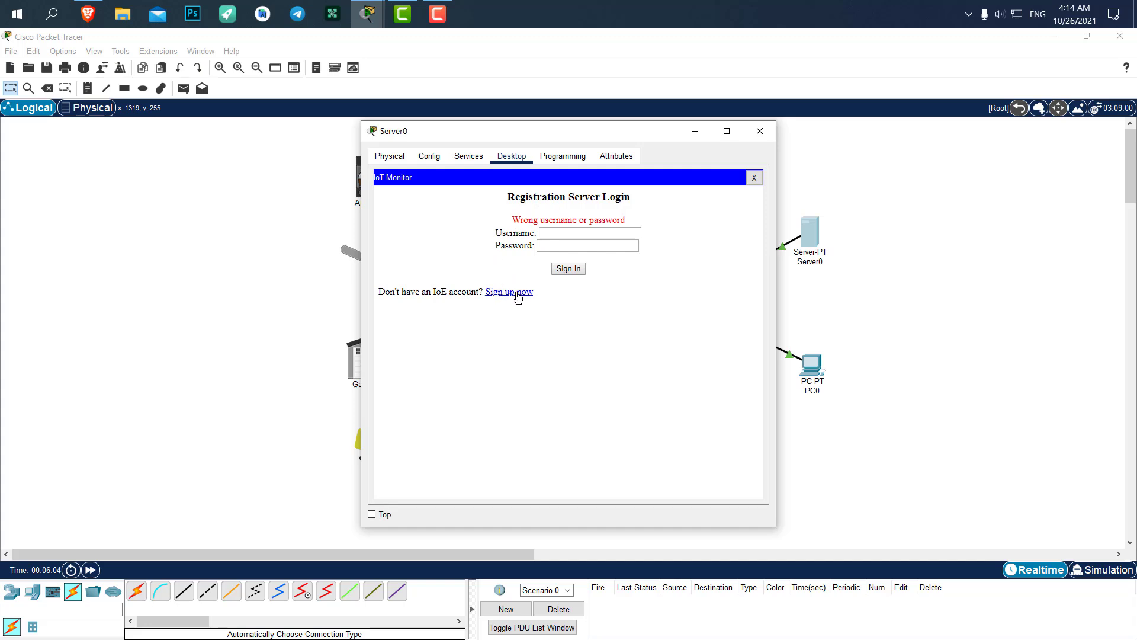
Sign up a new registration server account with username admin and a password
{"action": "left_click", "coordinate": [469, 155]}
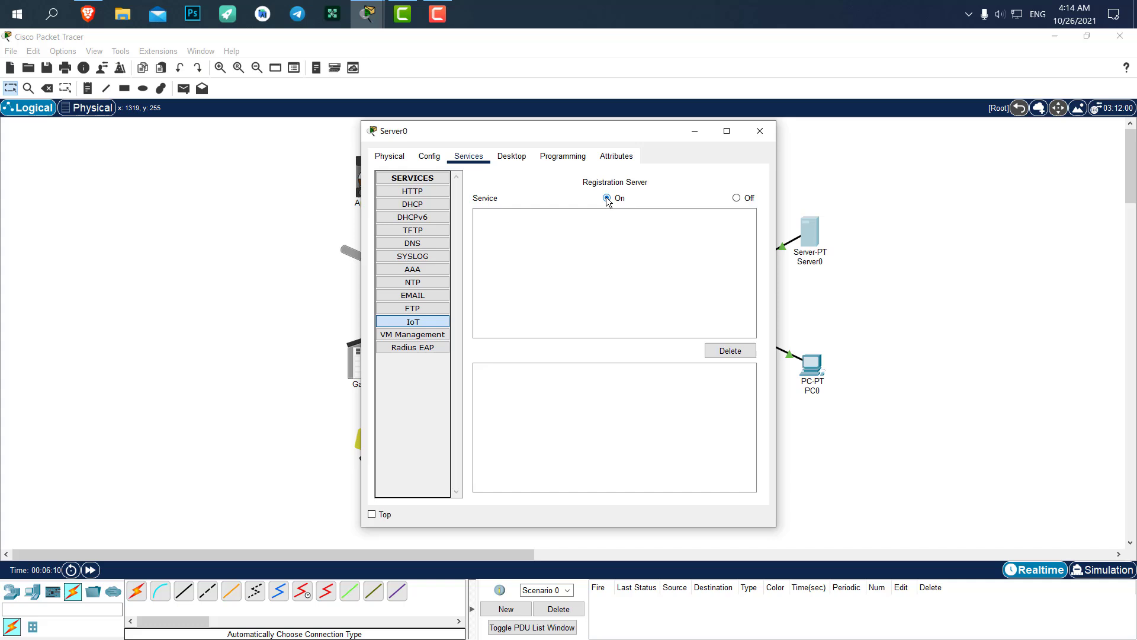
{"action": "left_click", "coordinate": [512, 155]}
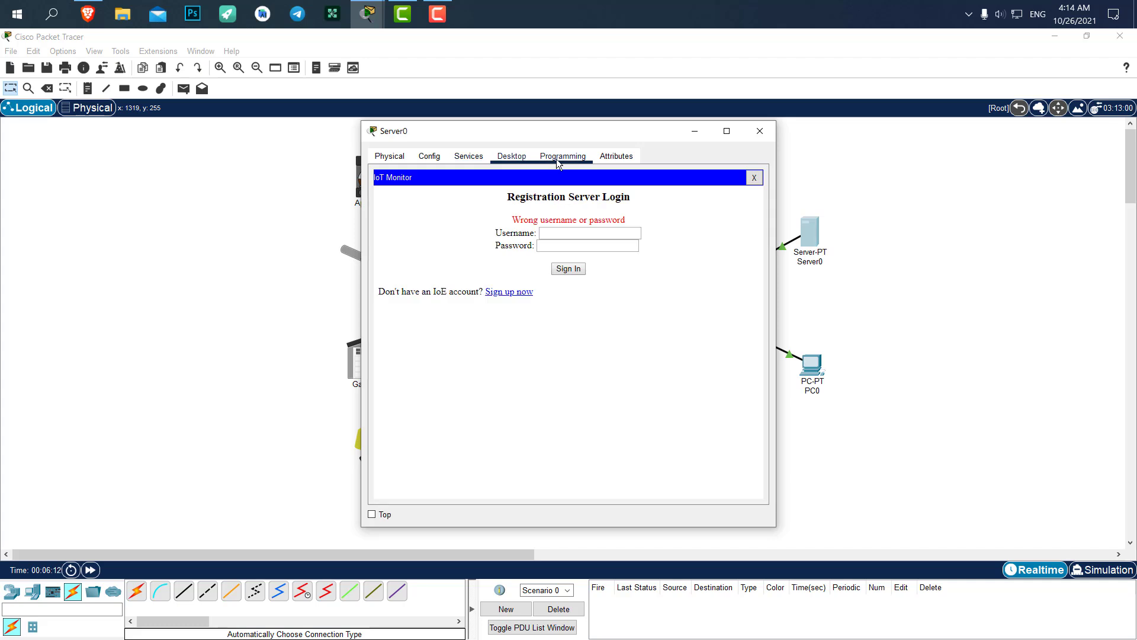
{"action": "left_click", "coordinate": [500, 294]}
{"action": "left_click", "coordinate": [568, 221]}
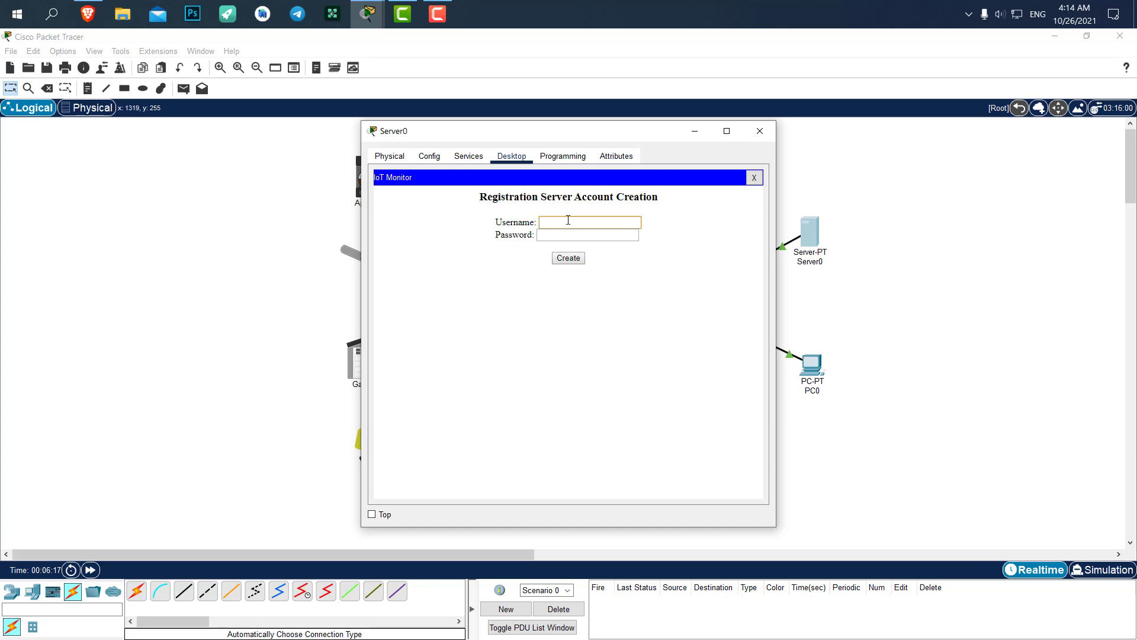
{"action": "type", "text": "admin"}
{"action": "key", "text": "Tab"}
{"action": "type", "text": "admin"}
{"action": "left_click", "coordinate": [568, 258]}
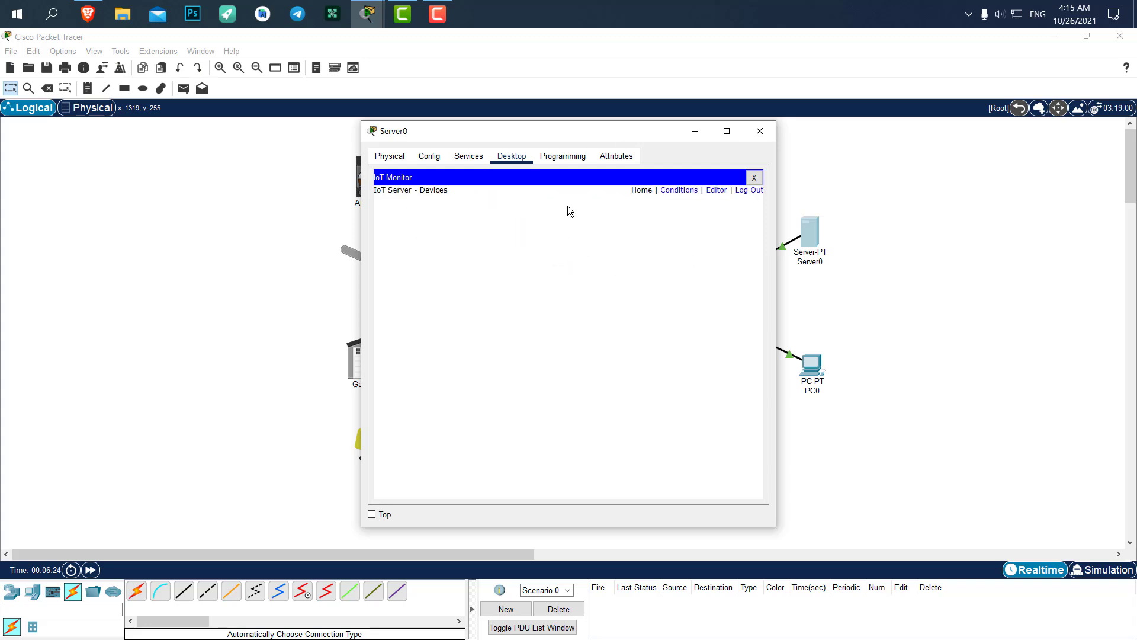
Review Server0's IoT registration list and IoT Monitor, then close the Server0 window
{"action": "left_click_drag", "start_coordinate": [506, 141], "coordinate": [751, 125]}
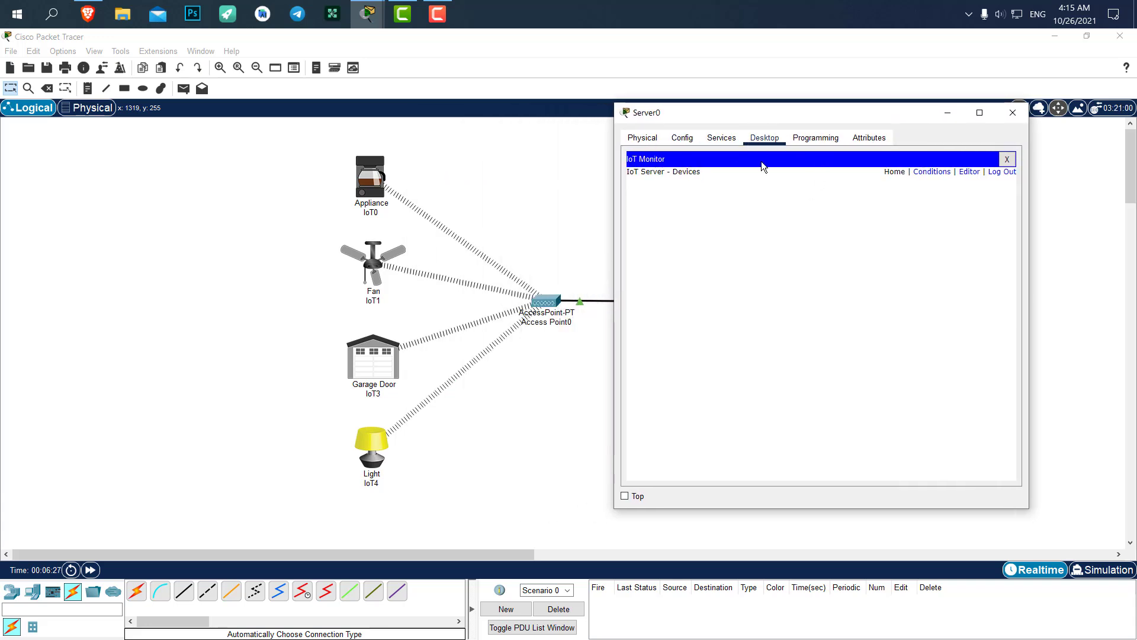
{"action": "left_click", "coordinate": [722, 137]}
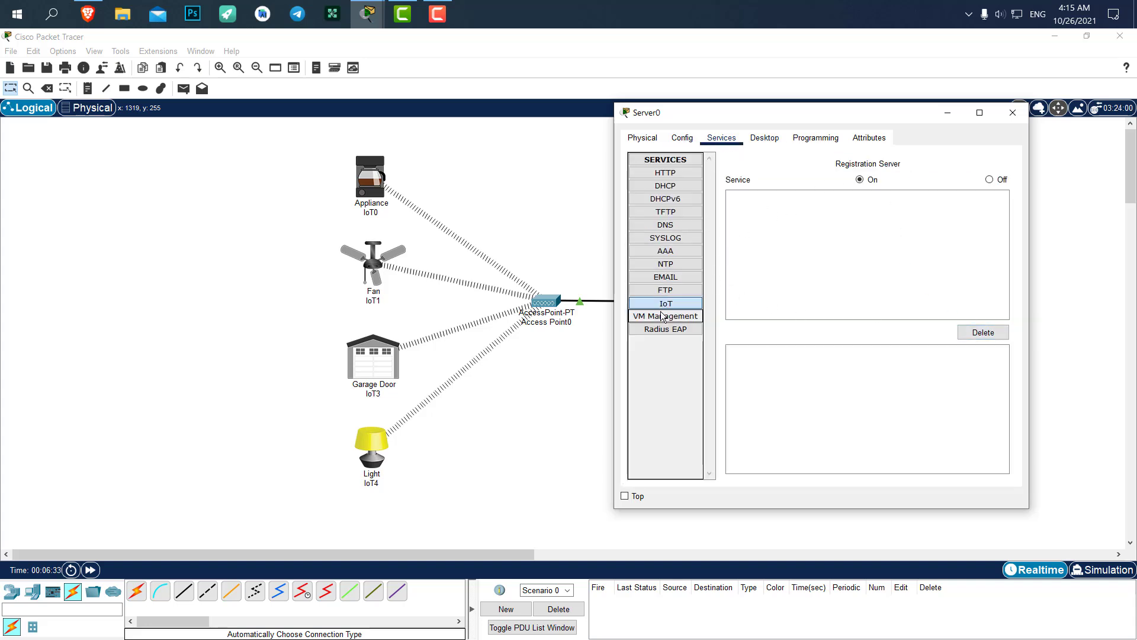
{"action": "left_click", "coordinate": [809, 139]}
{"action": "left_click", "coordinate": [770, 139]}
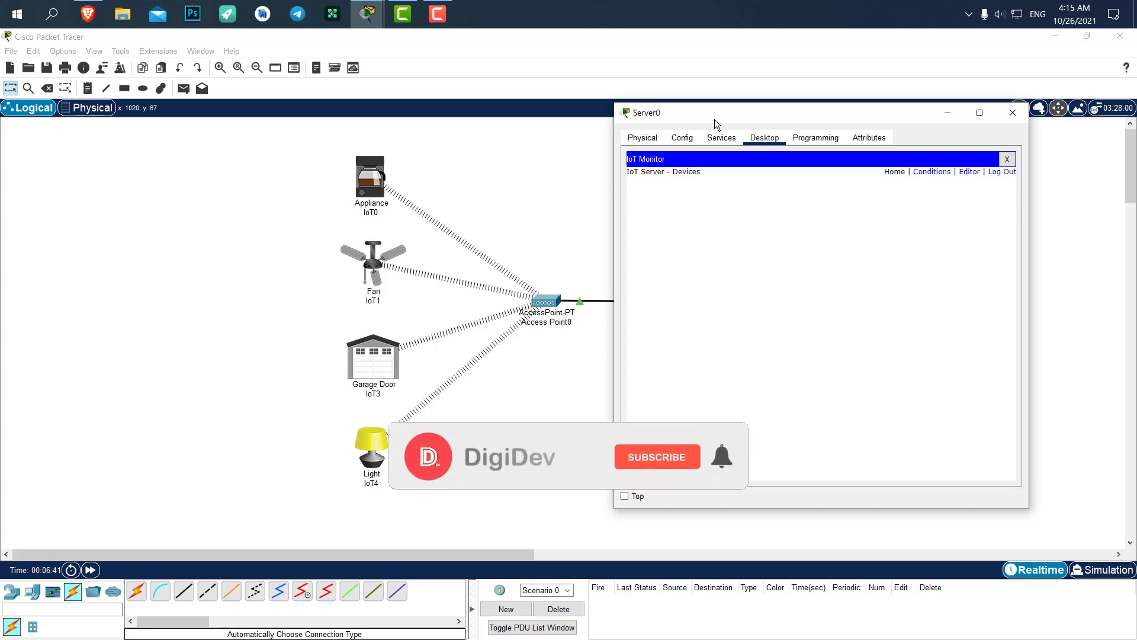
{"action": "mouse_move", "coordinate": [714, 119]}
{"action": "left_mouse_down"}
{"action": "mouse_move", "coordinate": [754, 116]}
{"action": "mouse_move", "coordinate": [724, 116]}
{"action": "left_mouse_up"}
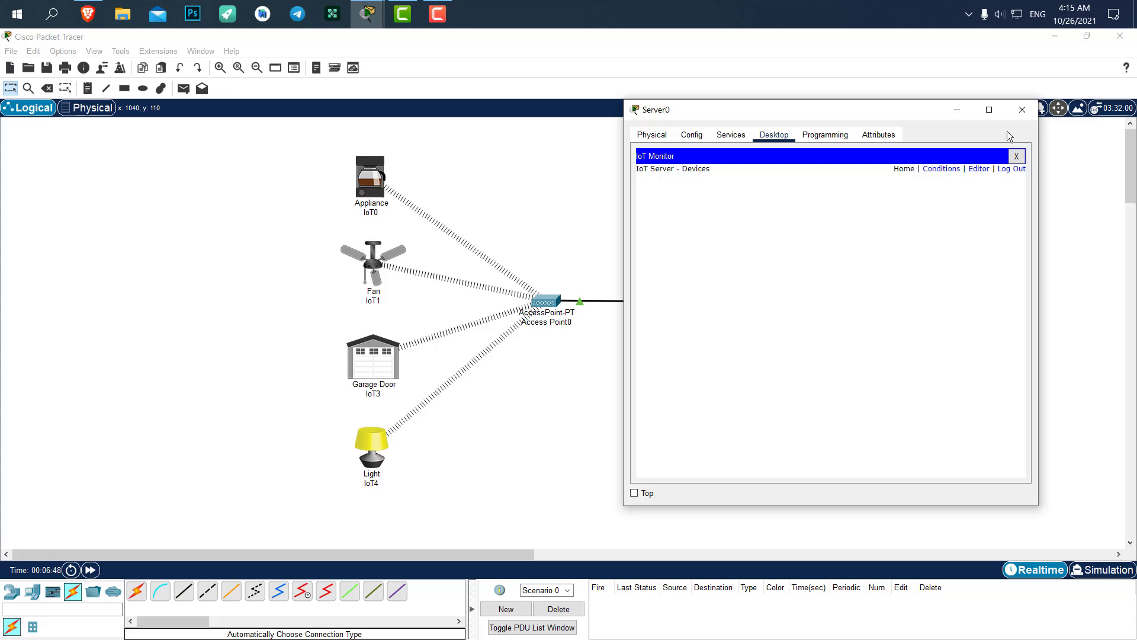
{"action": "left_click", "coordinate": [1024, 113]}
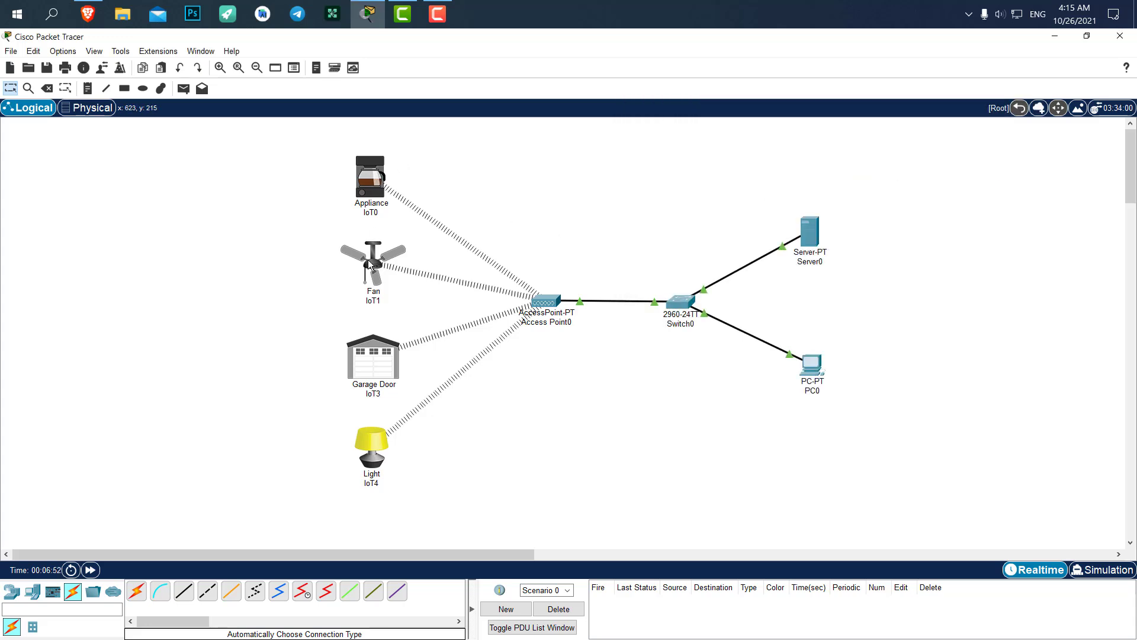
Connect Appliance IoT0 to remote server 192.168.1.1 as user admin with the account password
{"action": "left_click", "coordinate": [371, 173]}
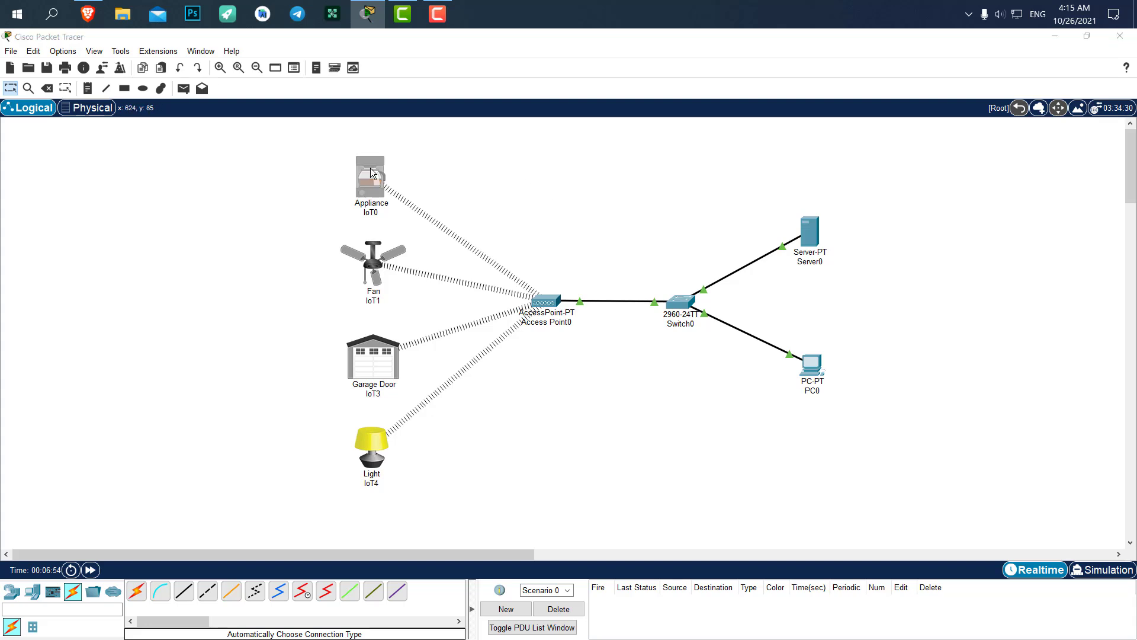
{"action": "left_click_drag", "start_coordinate": [450, 137], "coordinate": [594, 137]}
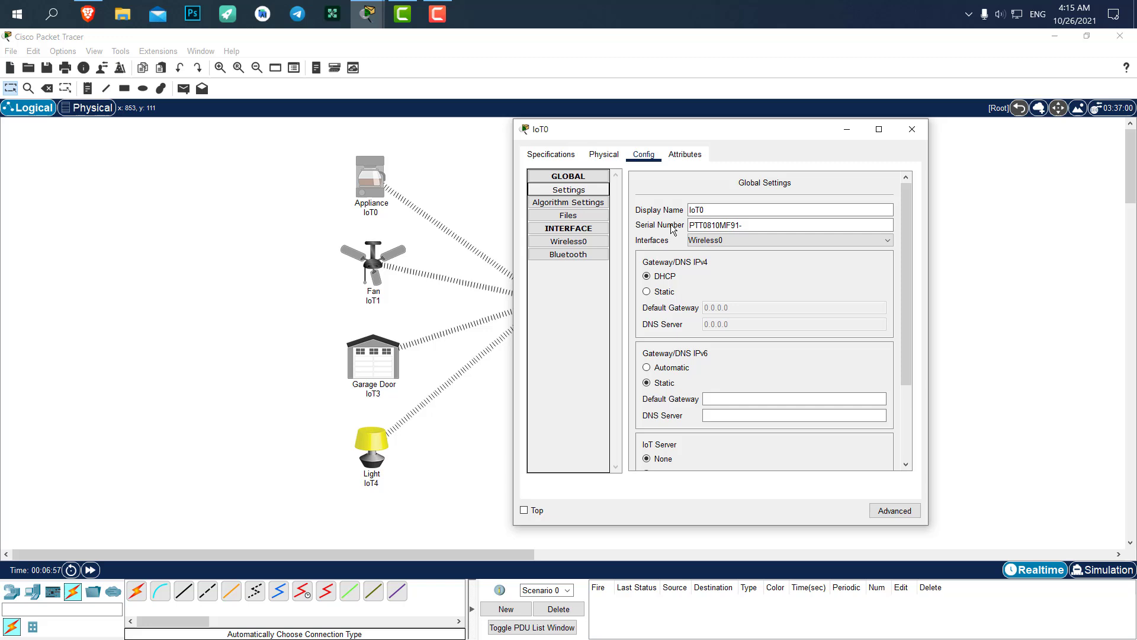
{"action": "scroll", "coordinate": [654, 239], "scroll_direction": "down", "scroll_amount": 3}
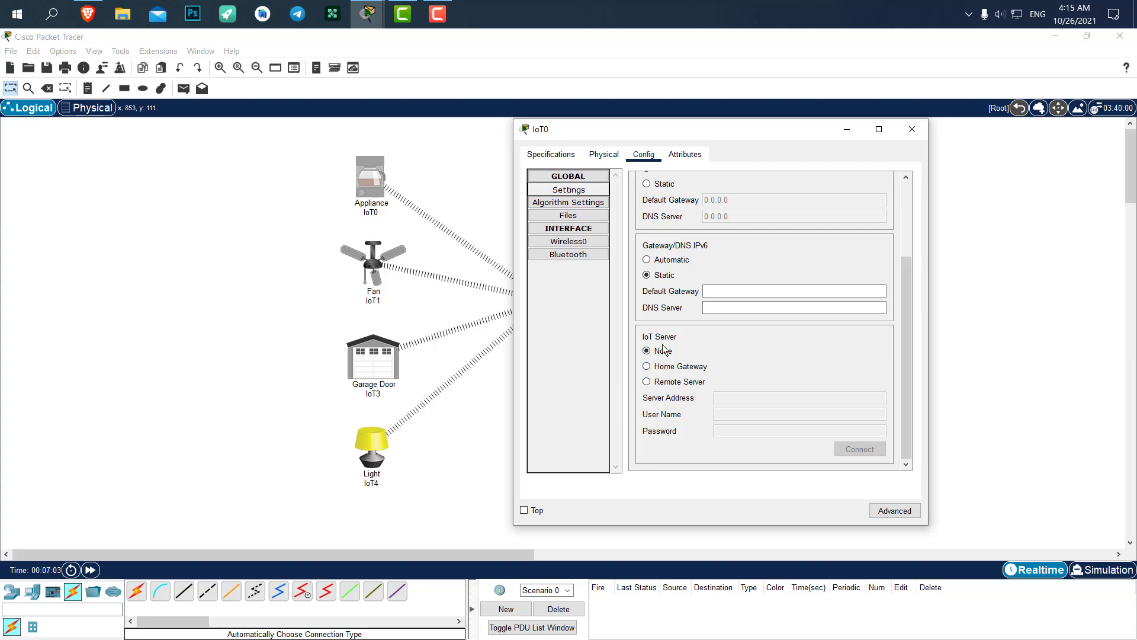
{"action": "left_click", "coordinate": [656, 383]}
{"action": "left_click", "coordinate": [717, 397]}
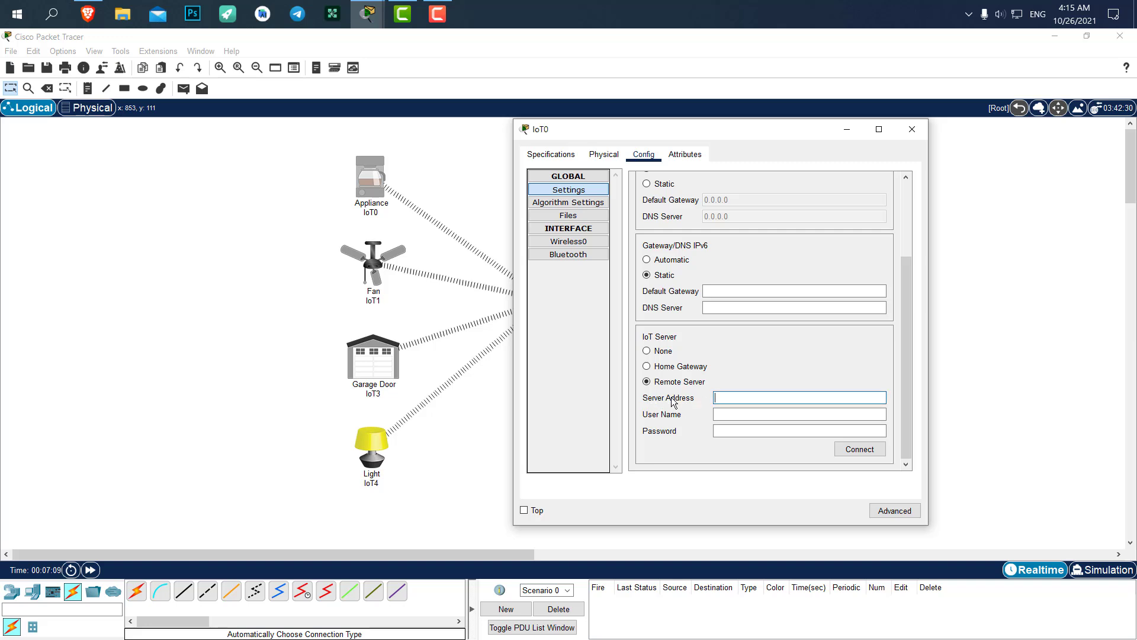
{"action": "type", "text": "192.168.1.1"}
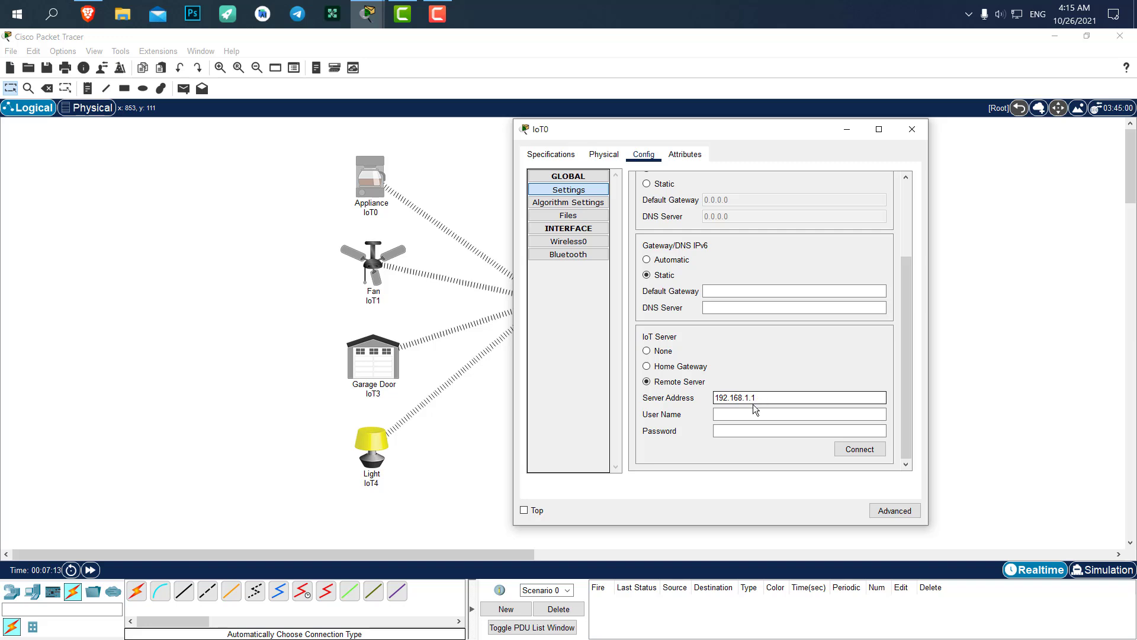
{"action": "left_click", "coordinate": [752, 413]}
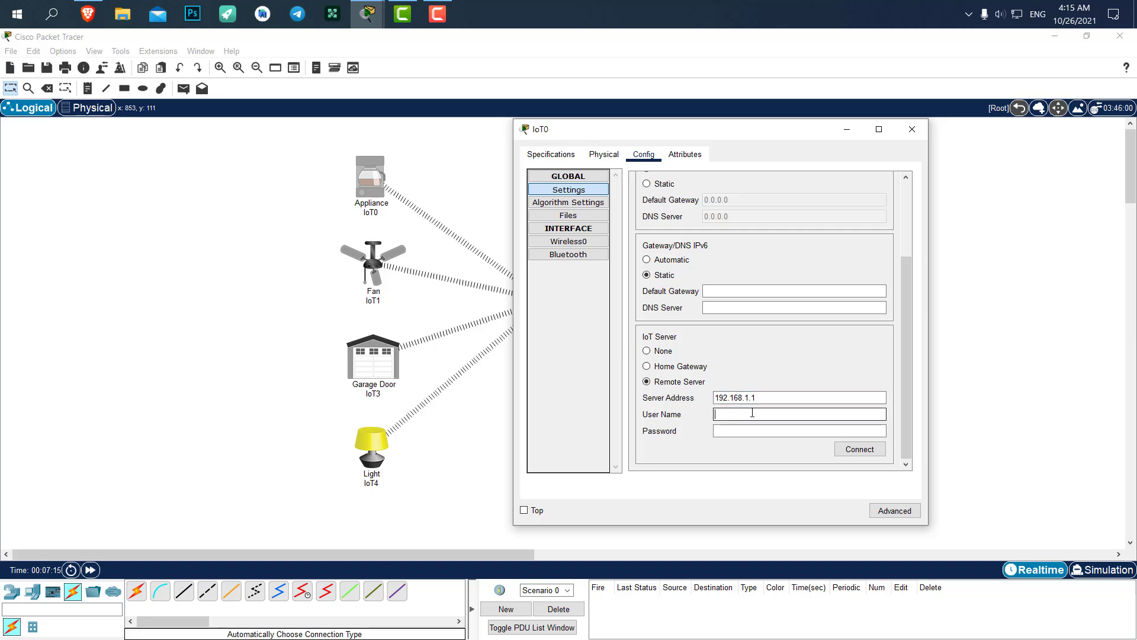
{"action": "type", "text": "admin"}
{"action": "key", "text": "Tab"}
{"action": "type", "text": "admin"}
{"action": "left_click", "coordinate": [850, 448]}
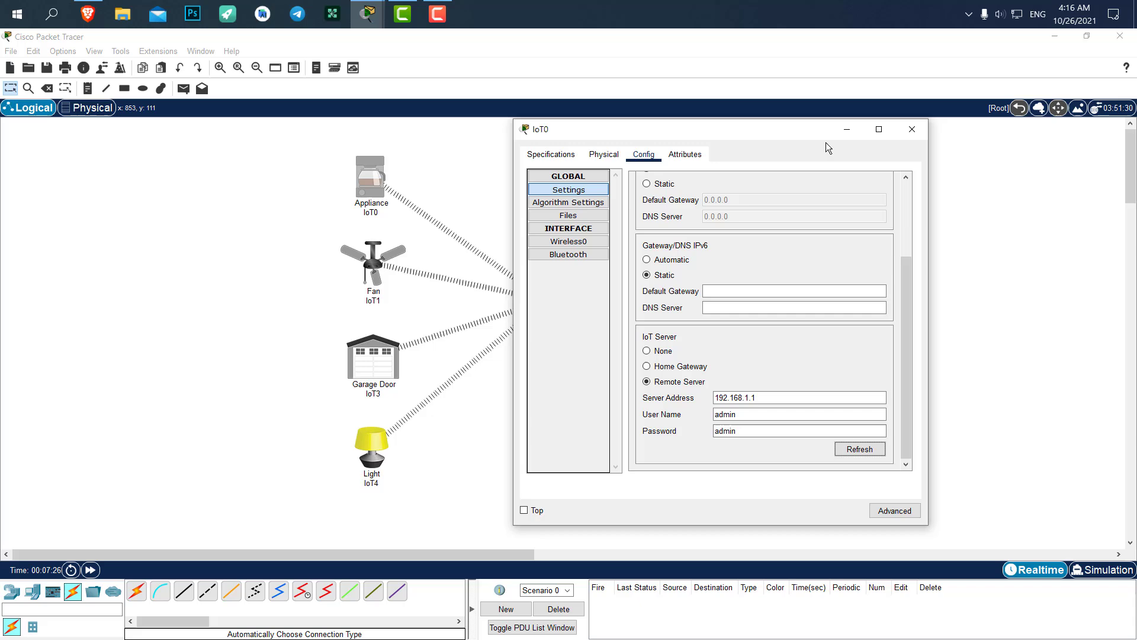
Close IoT0 and set Fan IoT1 to remote server 192.168.1.1 as user admin, then try connecting
{"action": "left_click", "coordinate": [912, 129]}
{"action": "left_click", "coordinate": [374, 264]}
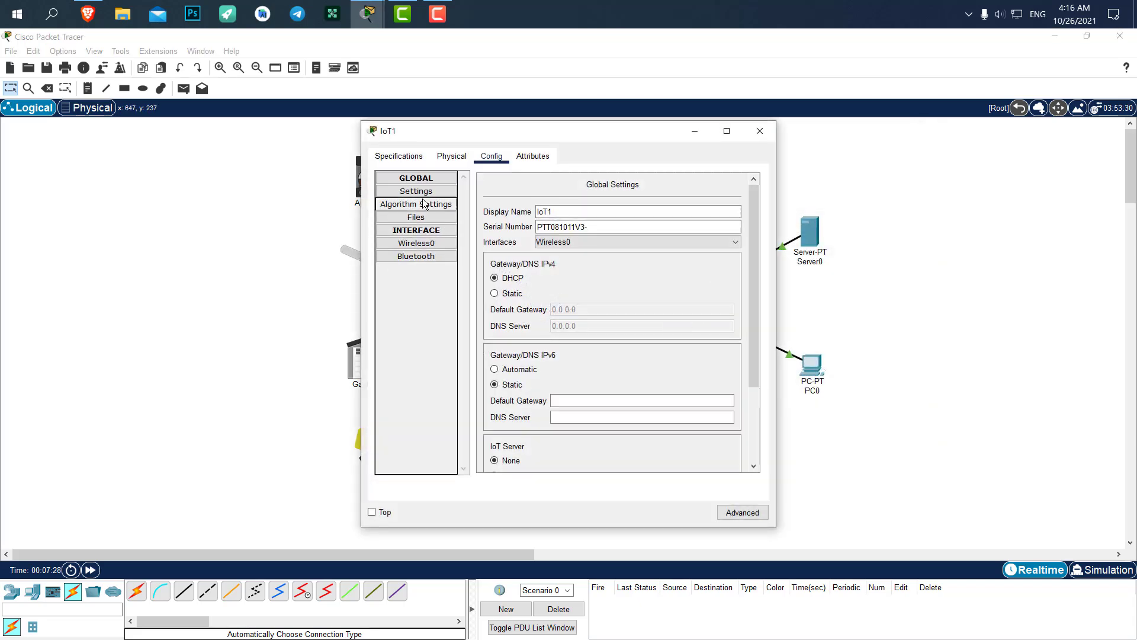
{"action": "scroll", "coordinate": [529, 359], "scroll_direction": "down", "scroll_amount": 3}
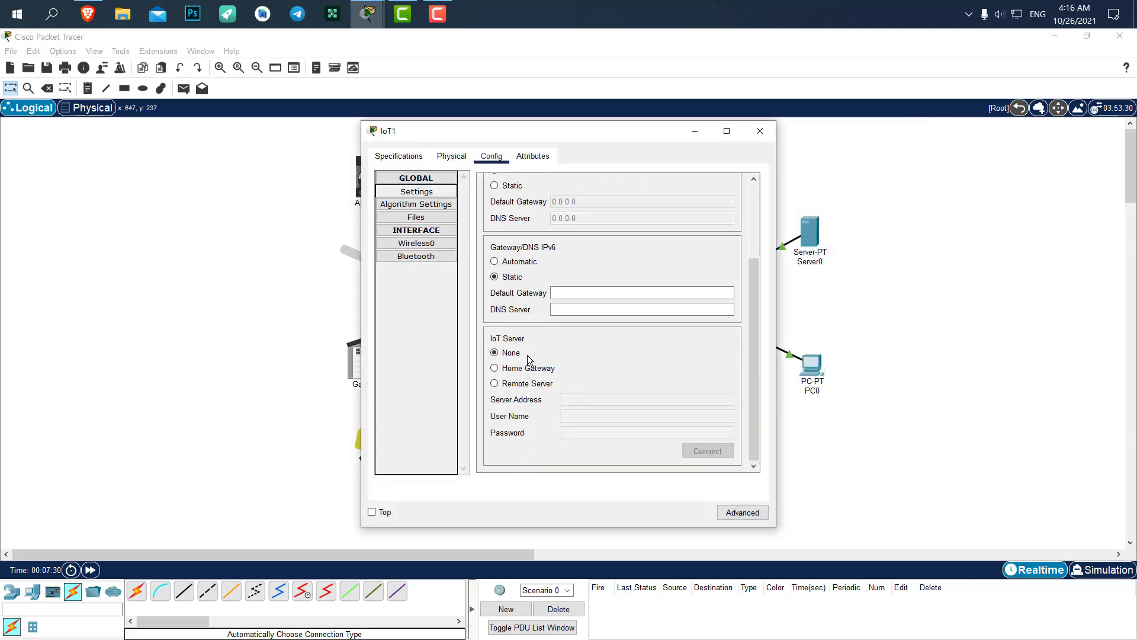
{"action": "left_click", "coordinate": [517, 383]}
{"action": "left_click", "coordinate": [597, 398]}
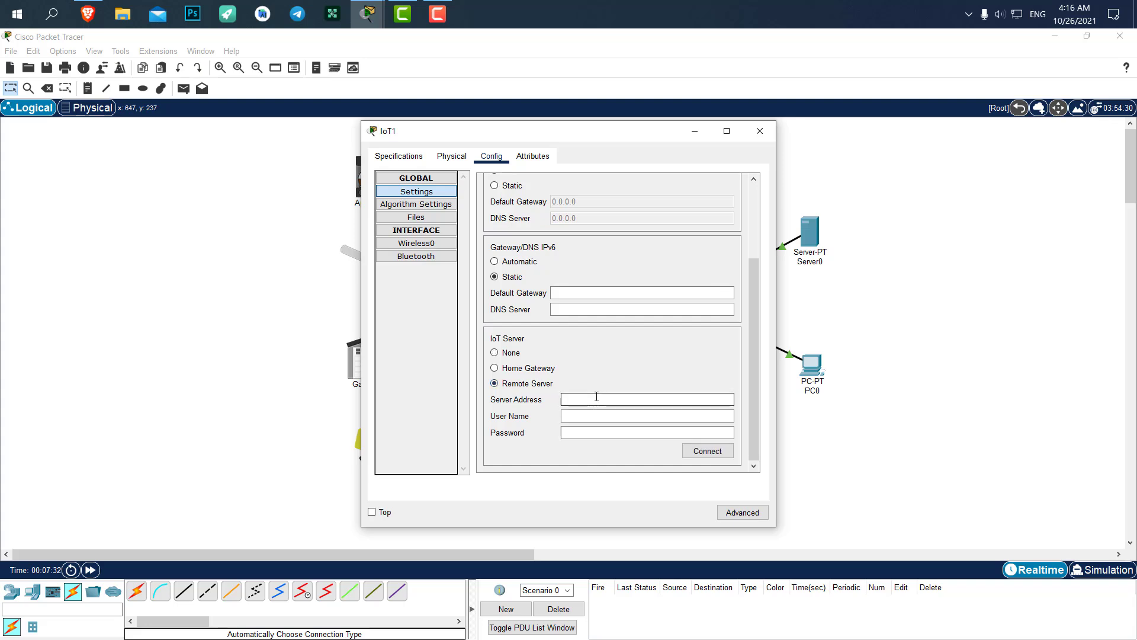
{"action": "type", "text": "192.168.1.1"}
{"action": "left_click", "coordinate": [620, 414]}
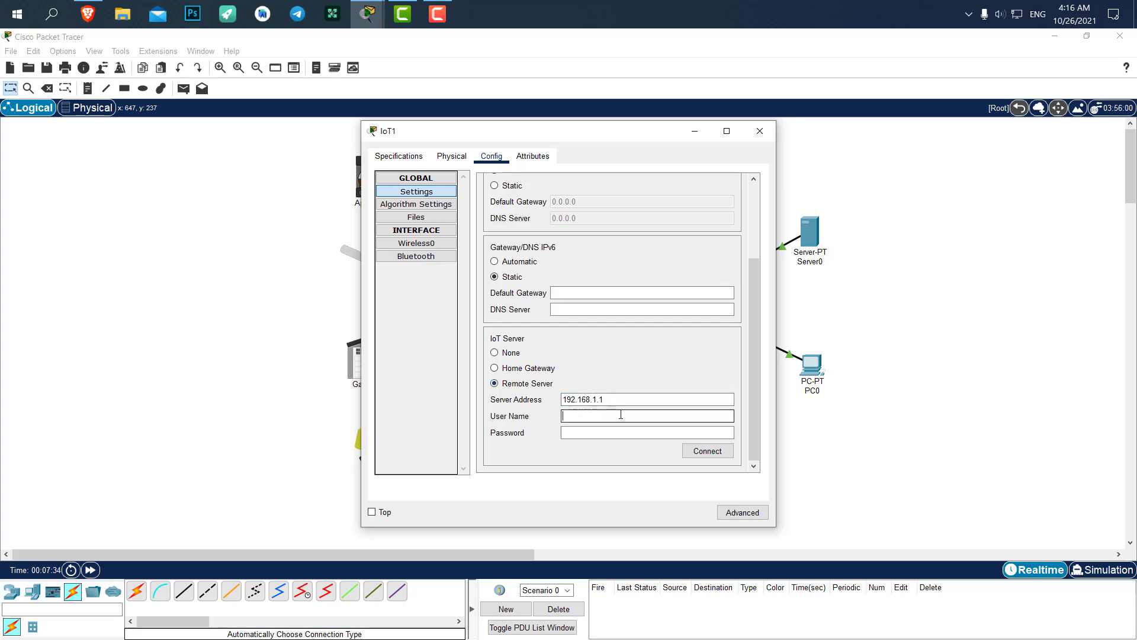
{"action": "type", "text": "admin"}
{"action": "key", "text": "Tab"}
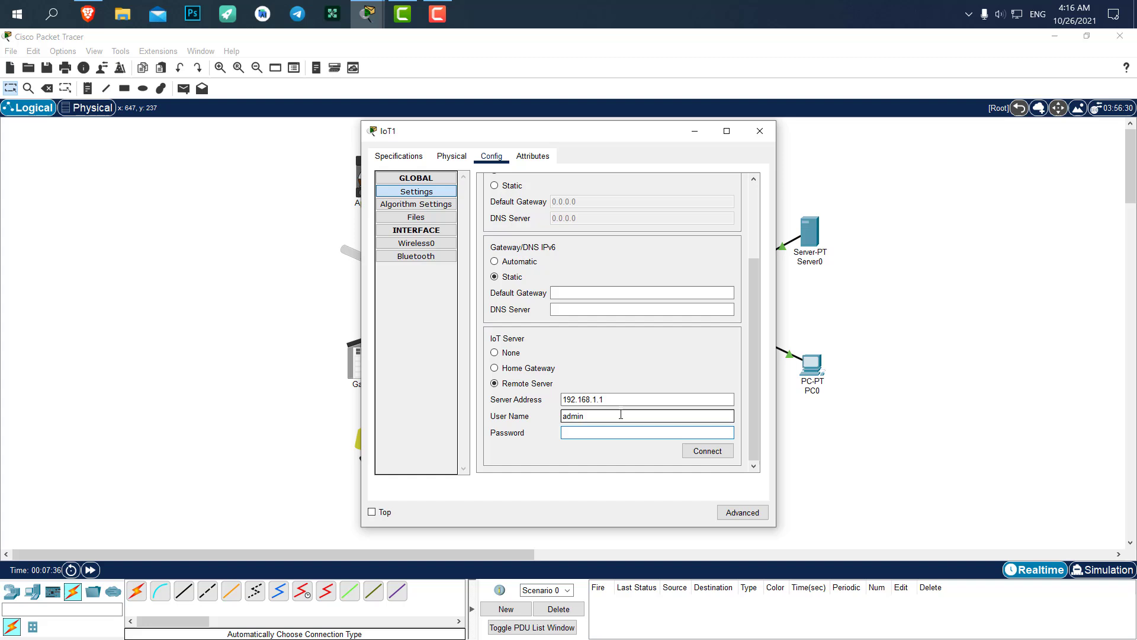
{"action": "type", "text": "123"}
{"action": "left_click", "coordinate": [708, 453]}
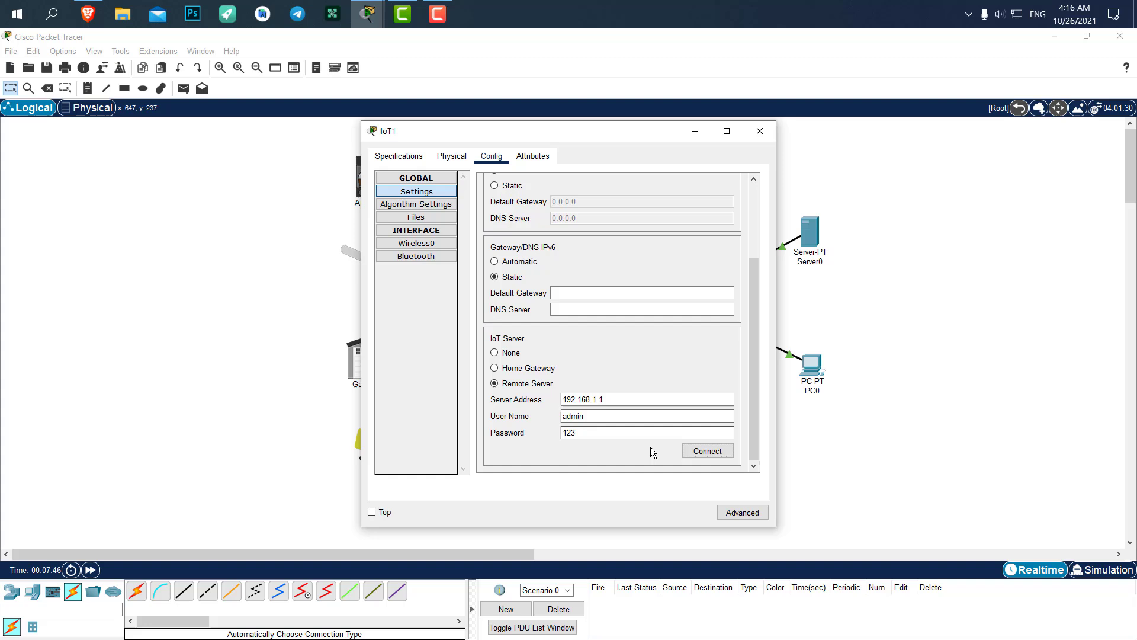
Correct IoT1's mistyped password and connect it to the server
{"action": "left_click_drag", "start_coordinate": [599, 432], "coordinate": [515, 432]}
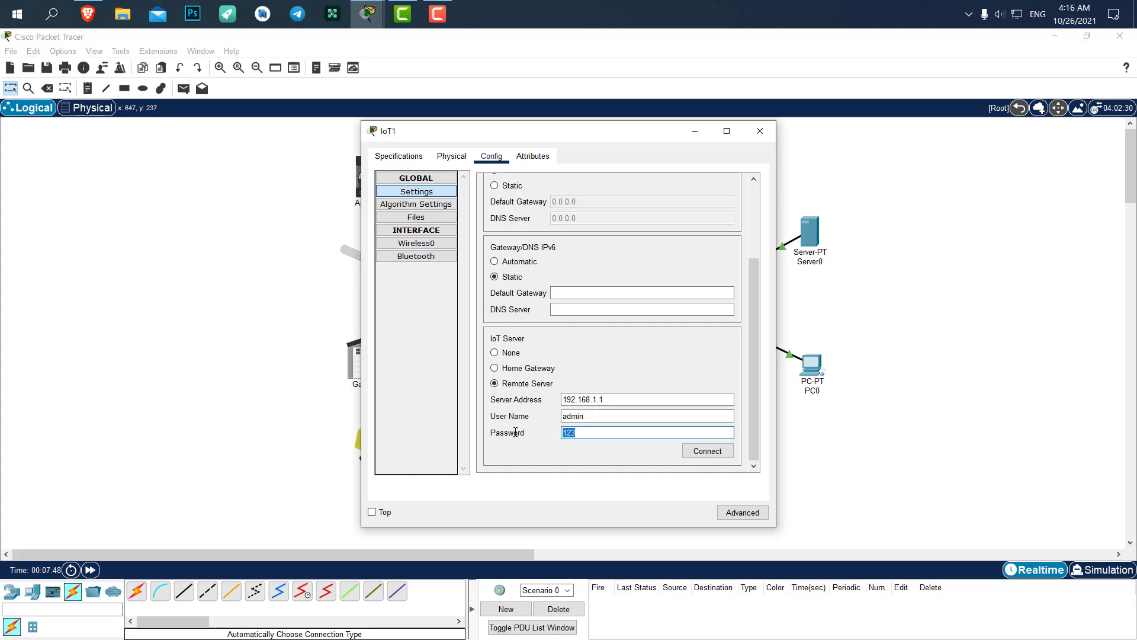
{"action": "type", "text": "admin"}
{"action": "left_click", "coordinate": [699, 453]}
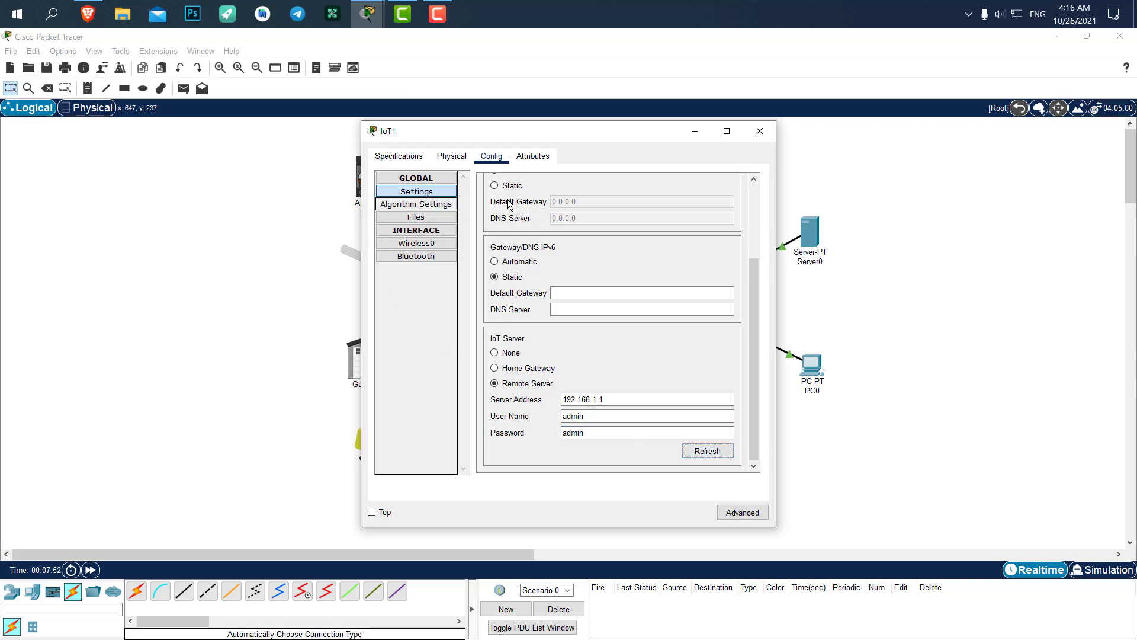
Close IoT1 and connect Garage Door IoT3 to remote server 192.168.1.1 as user admin
{"action": "left_click", "coordinate": [761, 131]}
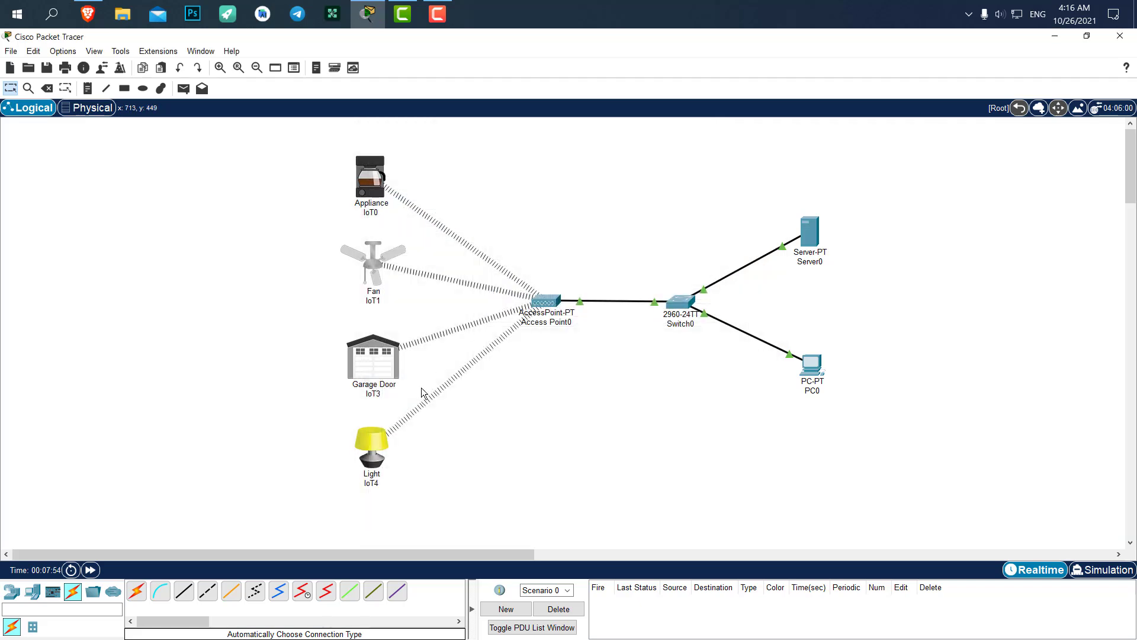
{"action": "left_click", "coordinate": [381, 376]}
{"action": "scroll", "coordinate": [529, 364], "scroll_direction": "down", "scroll_amount": 3}
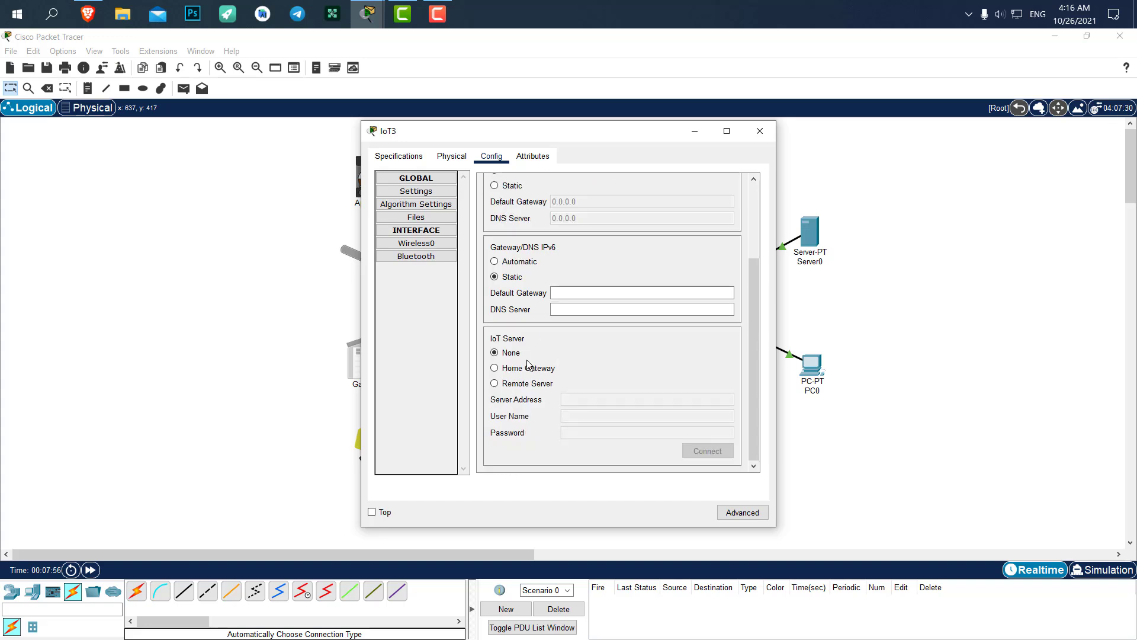
{"action": "left_click", "coordinate": [519, 383]}
{"action": "type", "text": "192.168.1.1"}
{"action": "left_click", "coordinate": [594, 414]}
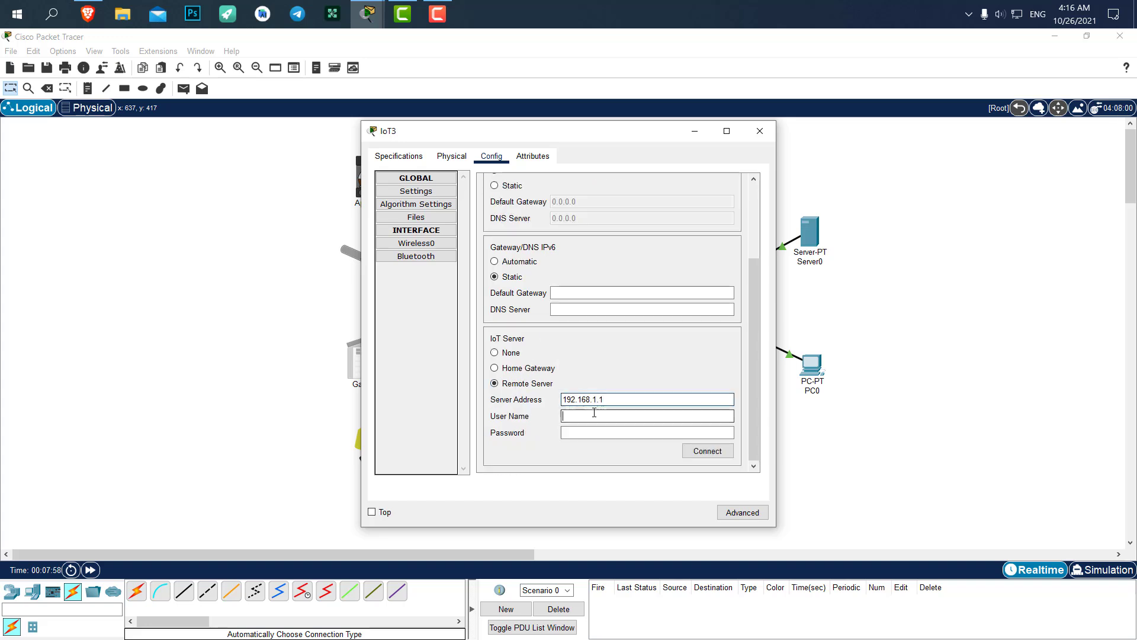
{"action": "type", "text": "admin"}
{"action": "key", "text": "Tab"}
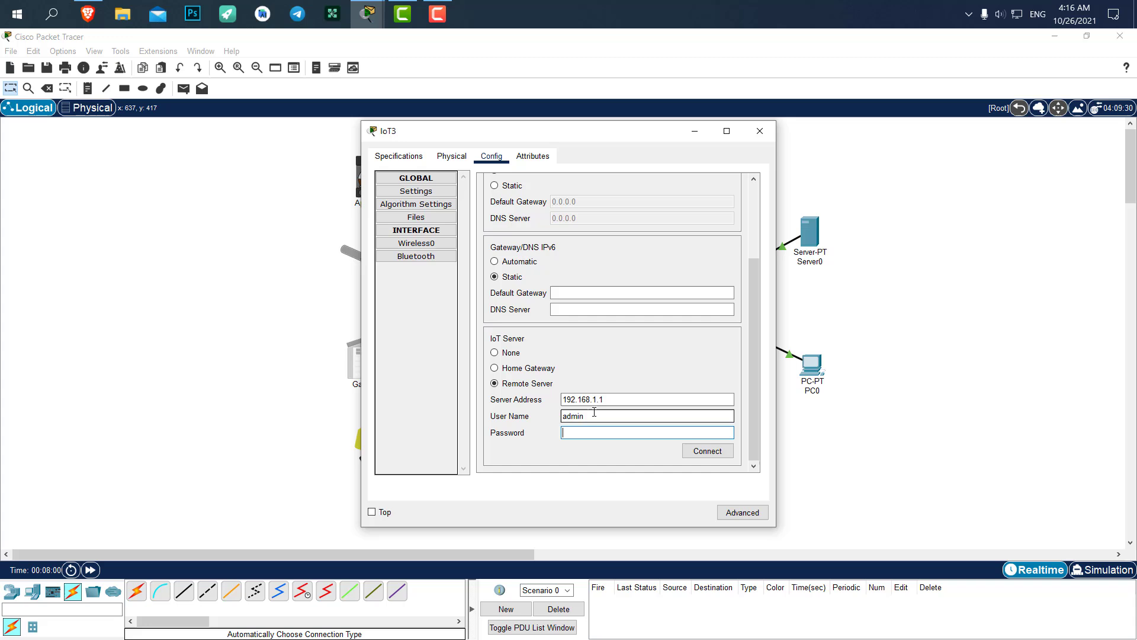
{"action": "type", "text": "admin"}
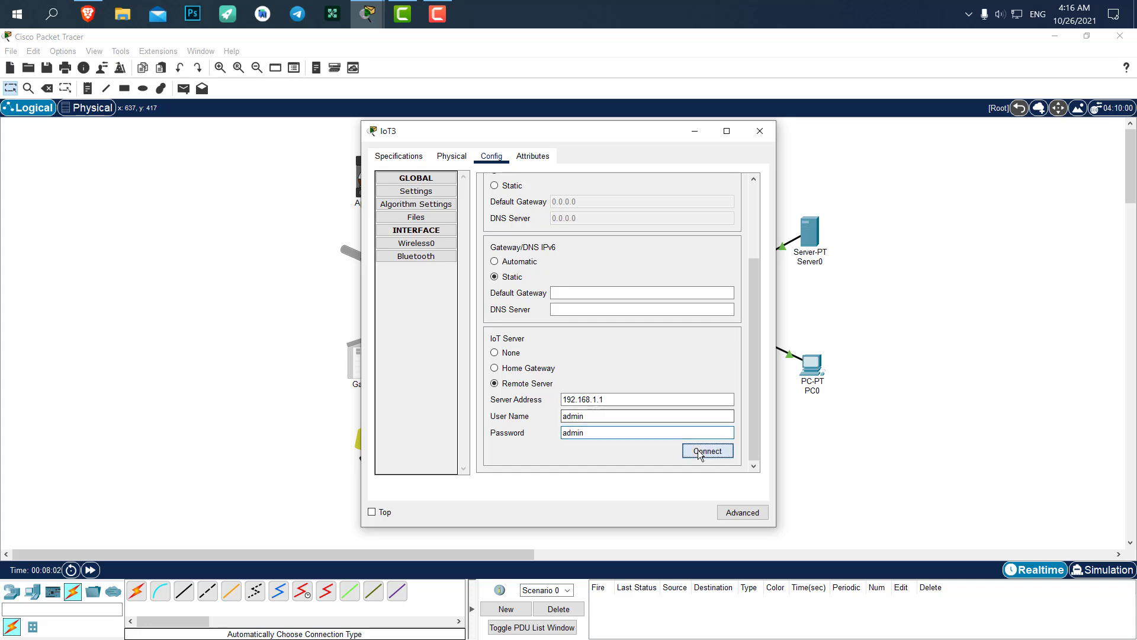
{"action": "left_click", "coordinate": [697, 449]}
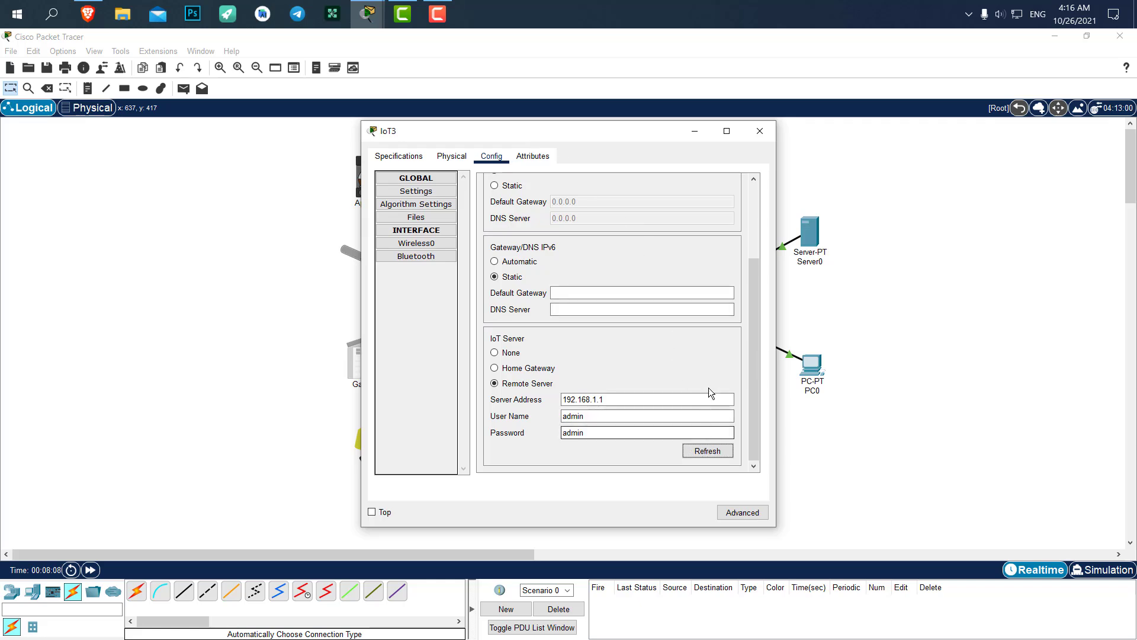
{"action": "left_click", "coordinate": [760, 131]}
Register Light IoT4 with remote server 192.168.1.1 as user admin and close its window
{"action": "left_click", "coordinate": [366, 446]}
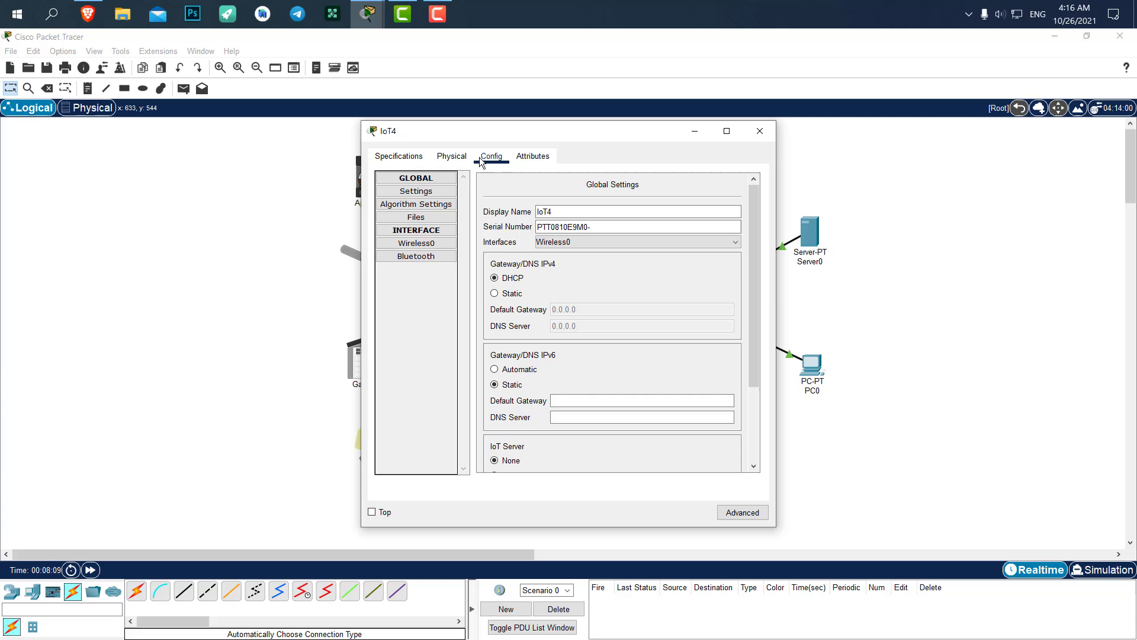
{"action": "scroll", "coordinate": [530, 385], "scroll_direction": "down", "scroll_amount": 3}
{"action": "left_click", "coordinate": [520, 384]}
{"action": "left_click", "coordinate": [602, 399]}
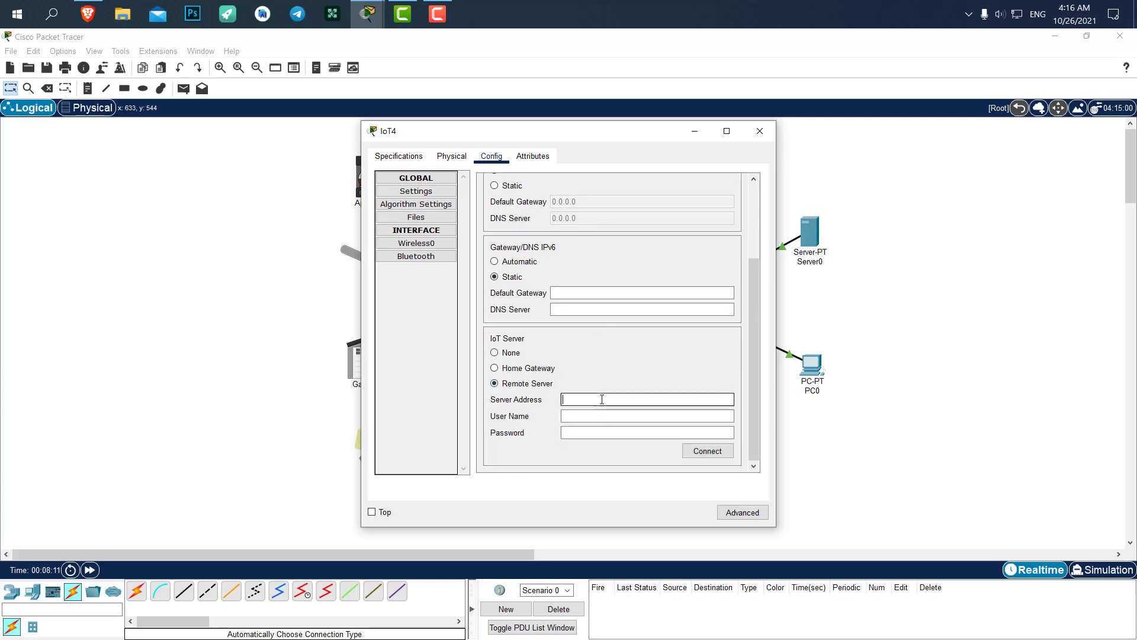
{"action": "type", "text": "192.168.1.1"}
{"action": "key", "text": "Tab"}
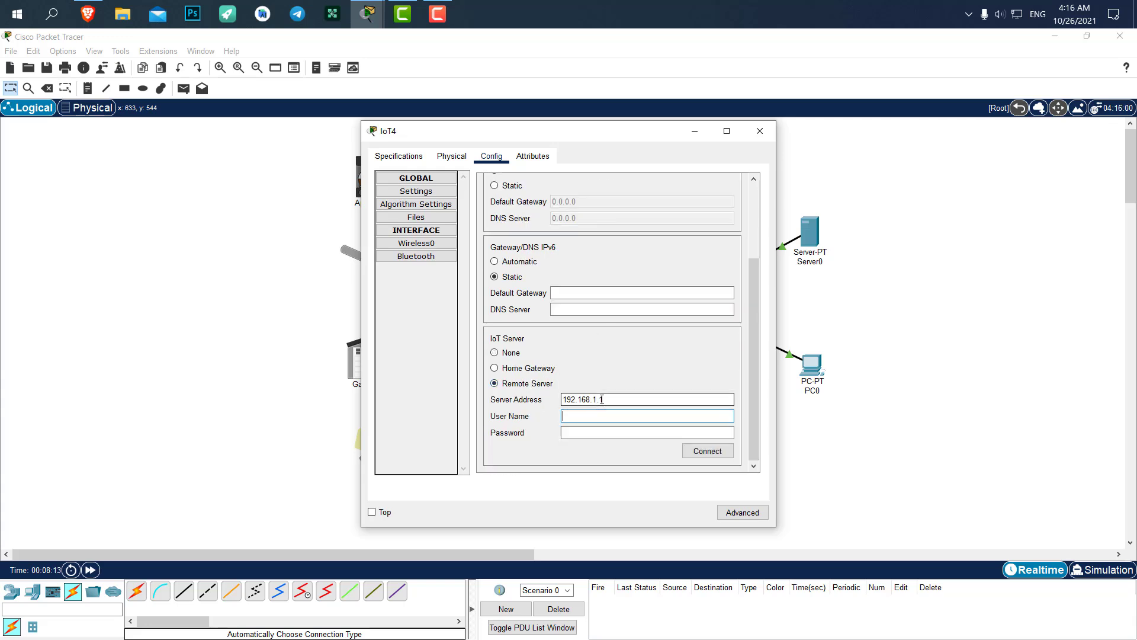
{"action": "type", "text": "admin"}
{"action": "key", "text": "Tab"}
{"action": "type", "text": "admin"}
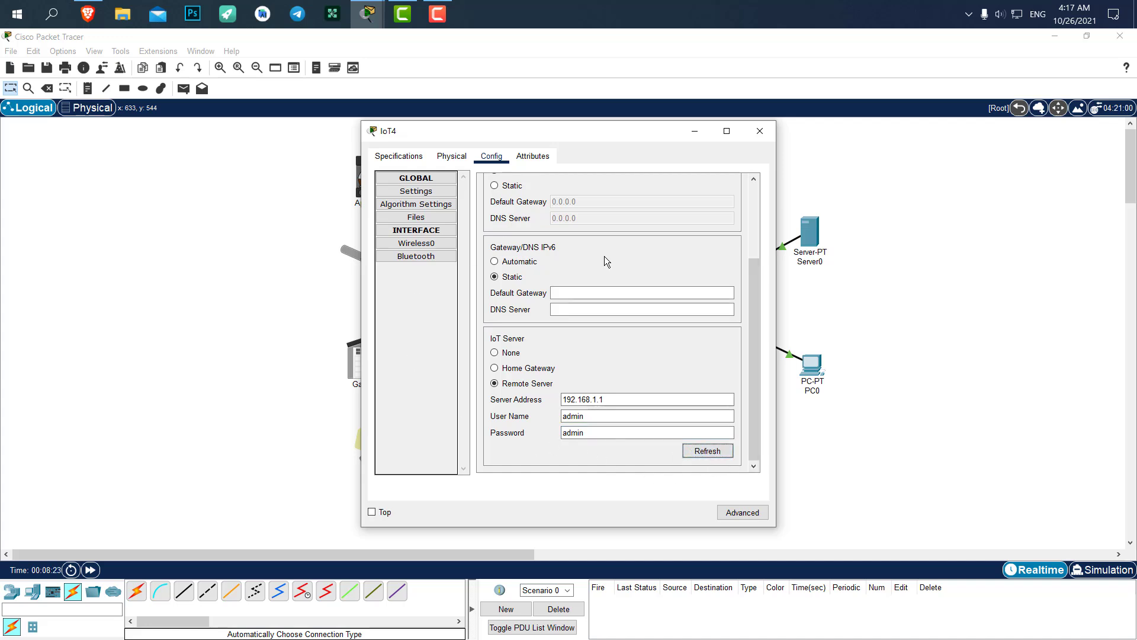
{"action": "left_click", "coordinate": [759, 132]}
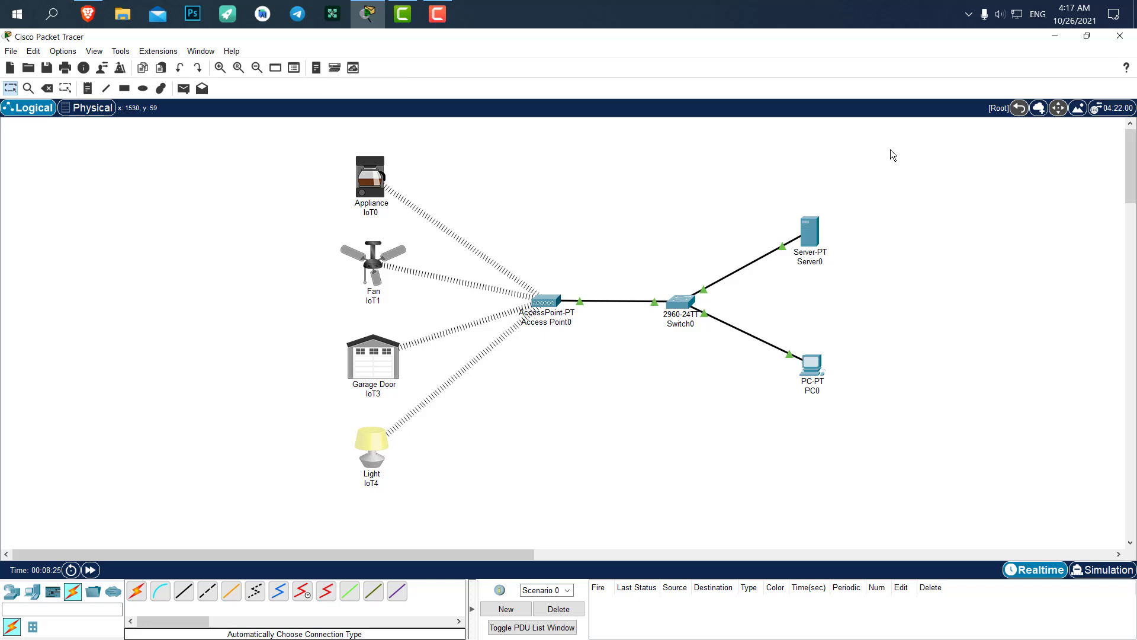
Open Server0's IoT Monitor to see the registered devices
{"action": "left_click", "coordinate": [807, 231]}
{"action": "scroll", "coordinate": [627, 360], "scroll_direction": "down", "scroll_amount": 3}
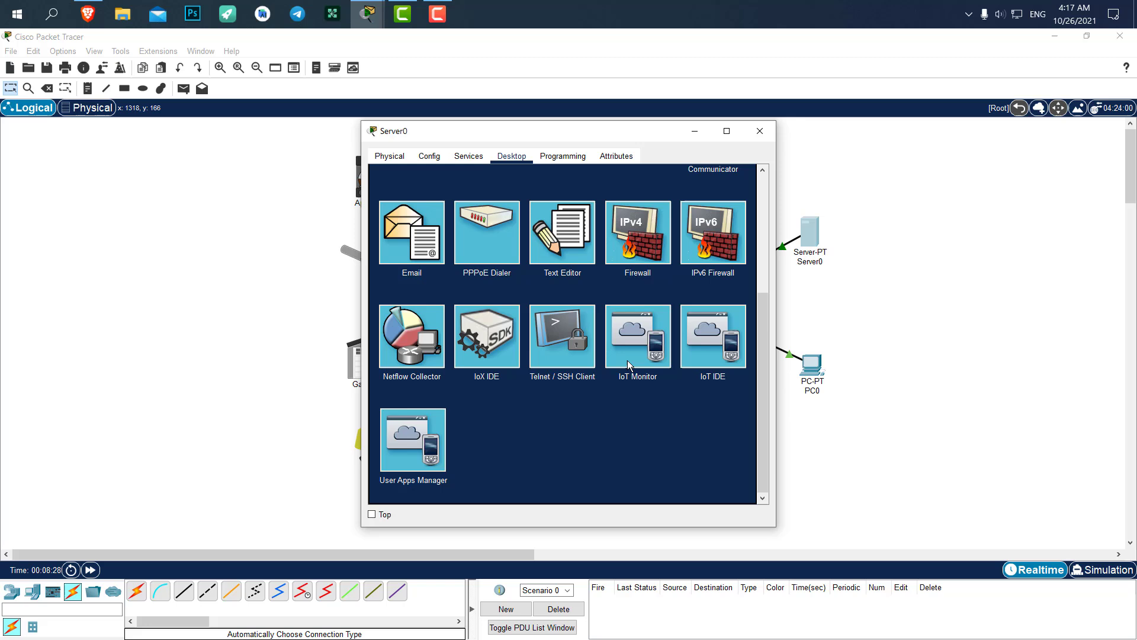
{"action": "left_click", "coordinate": [635, 347]}
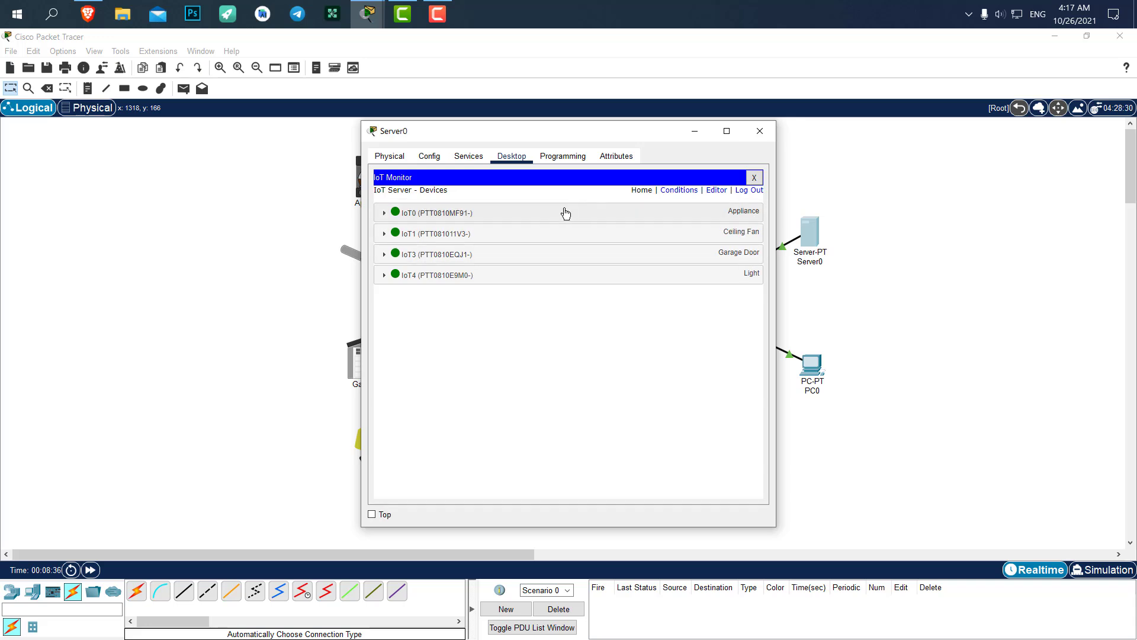
{"action": "left_click_drag", "start_coordinate": [458, 133], "coordinate": [713, 138]}
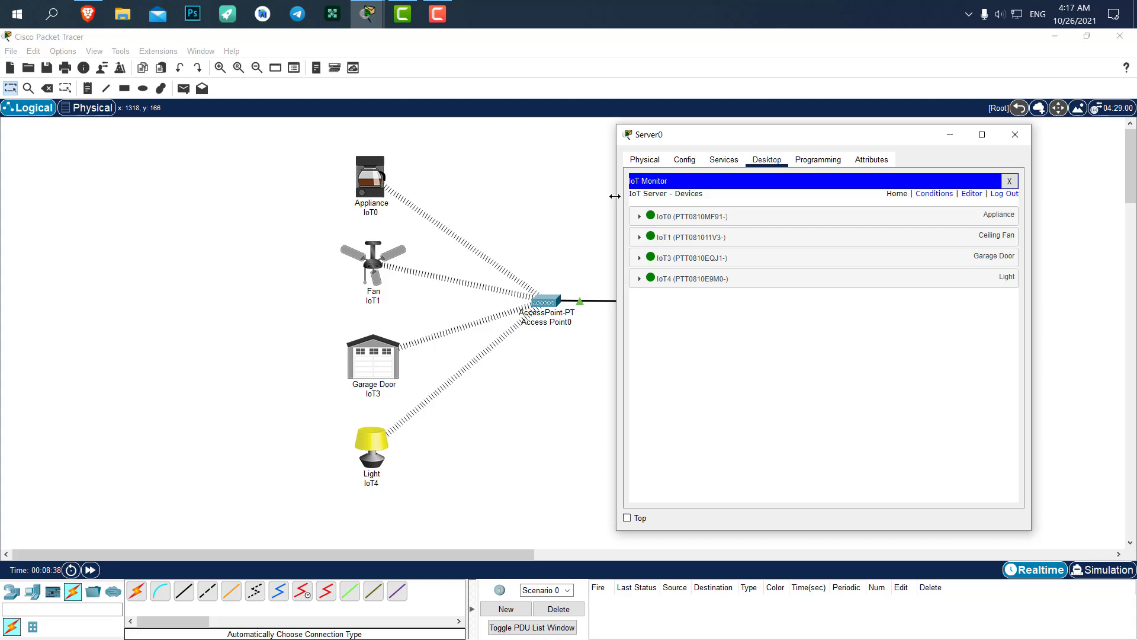
Expand IoT0 and toggle the appliance on and off twice, leaving it off
{"action": "left_click", "coordinate": [642, 222]}
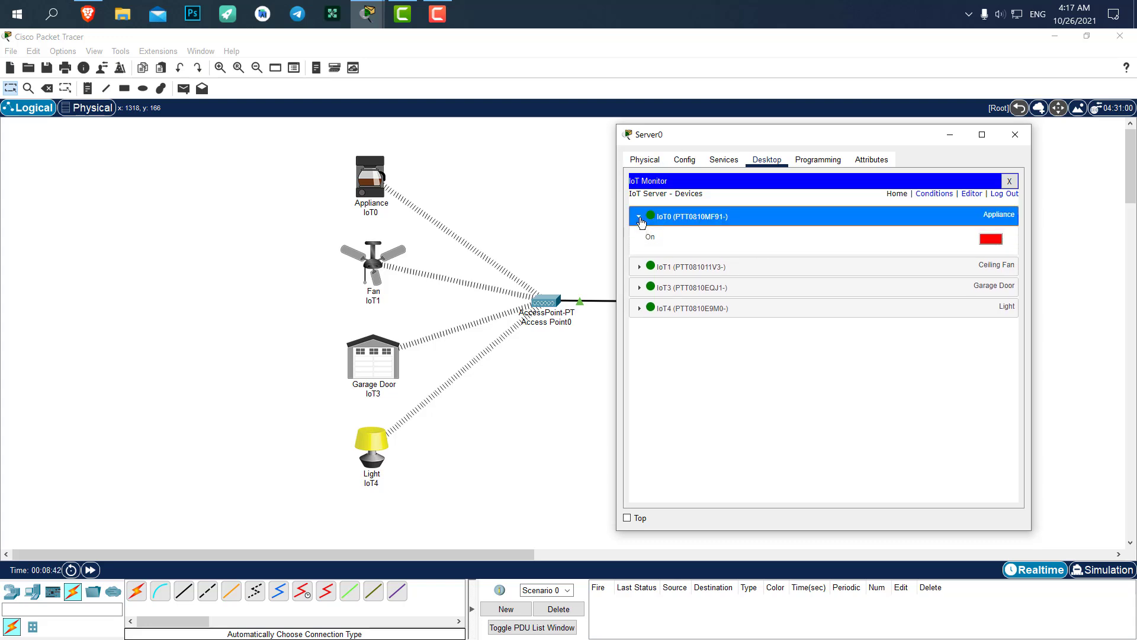
{"action": "left_click", "coordinate": [991, 239]}
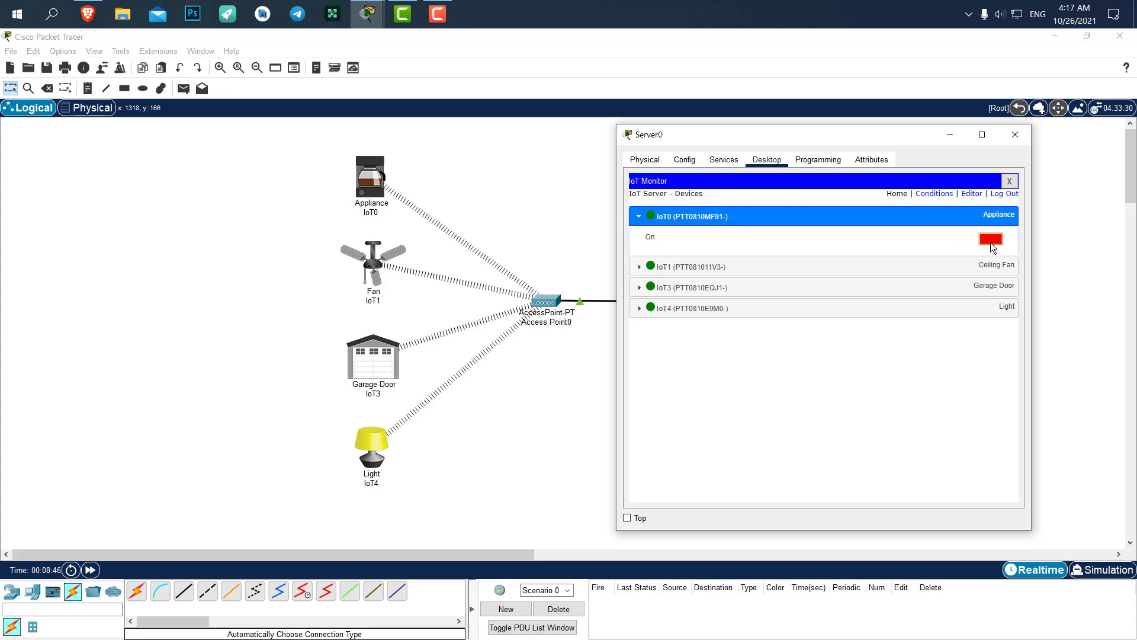
{"action": "left_click", "coordinate": [991, 239]}
{"action": "left_click", "coordinate": [994, 242]}
{"action": "left_click", "coordinate": [987, 242]}
{"action": "left_click_drag", "start_coordinate": [726, 136], "coordinate": [773, 132]}
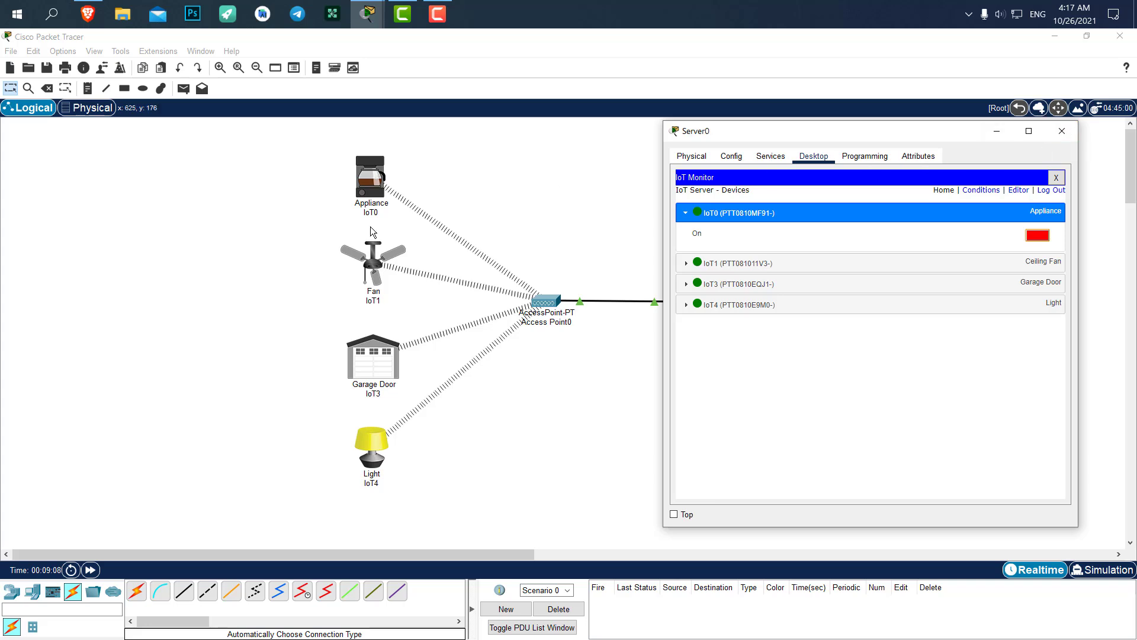
Close Server0 and toggle the Appliance, Light and Fan on the canvas, leaving the fan off
{"action": "left_click", "coordinate": [1062, 131]}
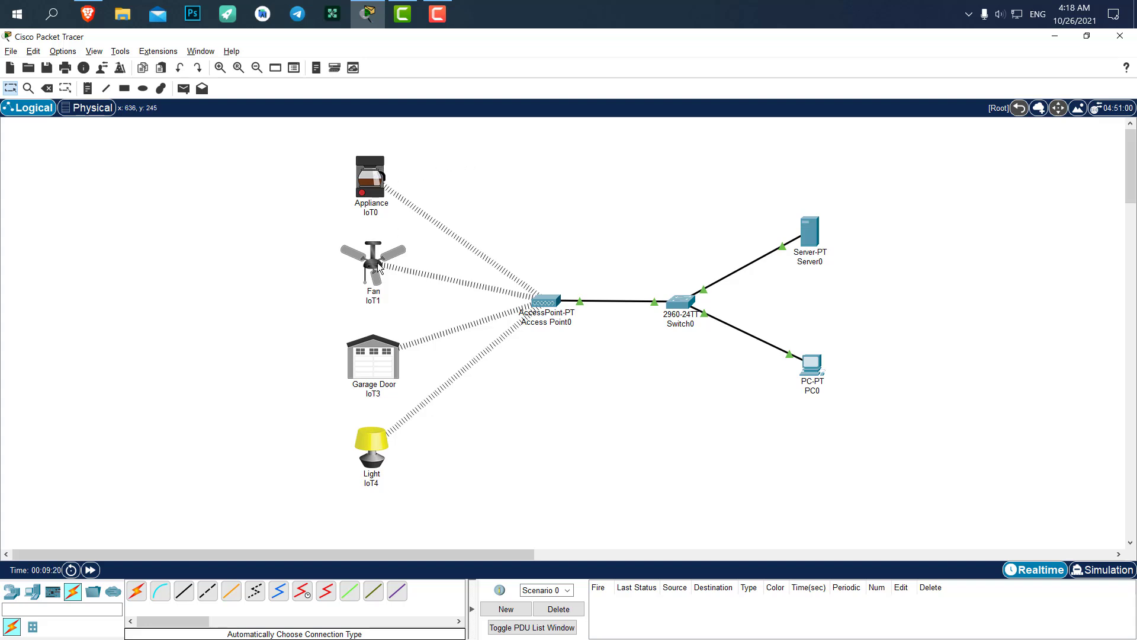
{"action": "left_click", "coordinate": [367, 193], "text": "alt"}
{"action": "left_click", "coordinate": [369, 451], "text": "alt"}
{"action": "left_click", "coordinate": [375, 263], "text": "alt"}
{"action": "left_click", "coordinate": [384, 254], "text": "alt"}
Launch PC0's IoT Monitor and log in to server address 192.168.1.1
{"action": "left_click", "coordinate": [815, 365]}
{"action": "left_click_drag", "start_coordinate": [603, 133], "coordinate": [854, 113]}
{"action": "scroll", "coordinate": [862, 269], "scroll_direction": "down", "scroll_amount": 5}
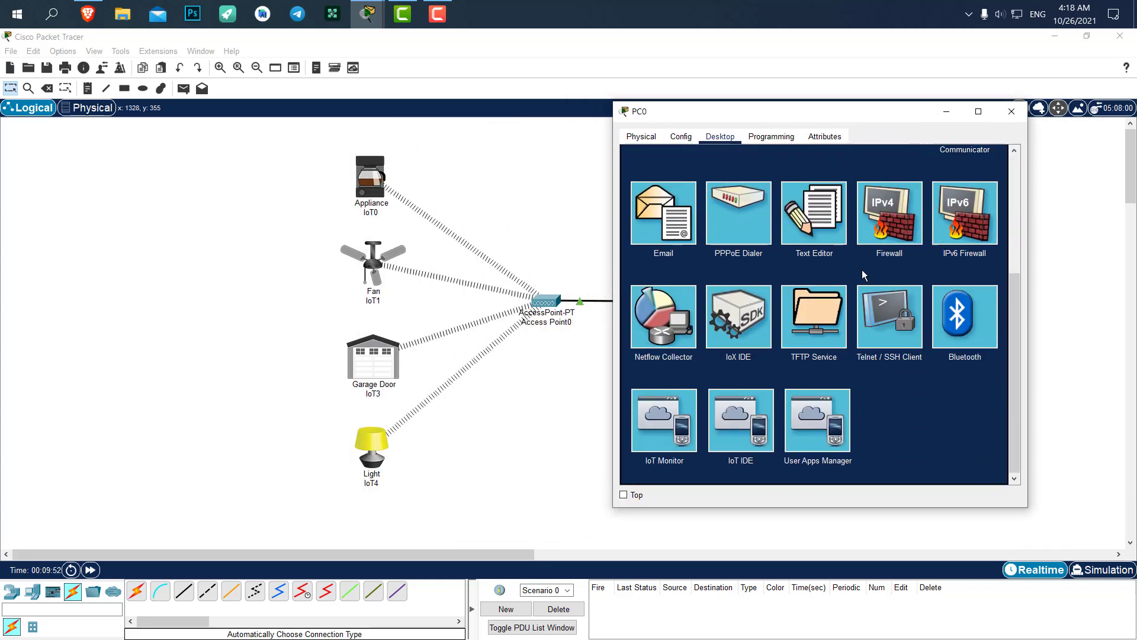
{"action": "scroll", "coordinate": [859, 249], "scroll_direction": "up", "scroll_amount": 5}
{"action": "left_click_drag", "start_coordinate": [777, 117], "coordinate": [575, 113]}
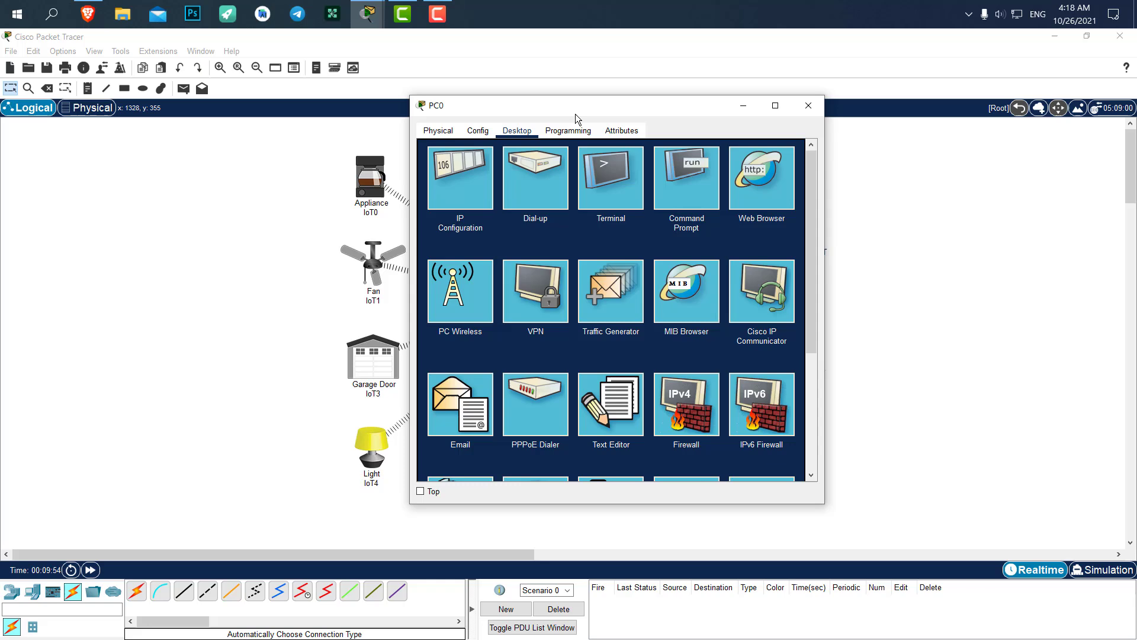
{"action": "left_click_drag", "start_coordinate": [668, 117], "coordinate": [862, 112]}
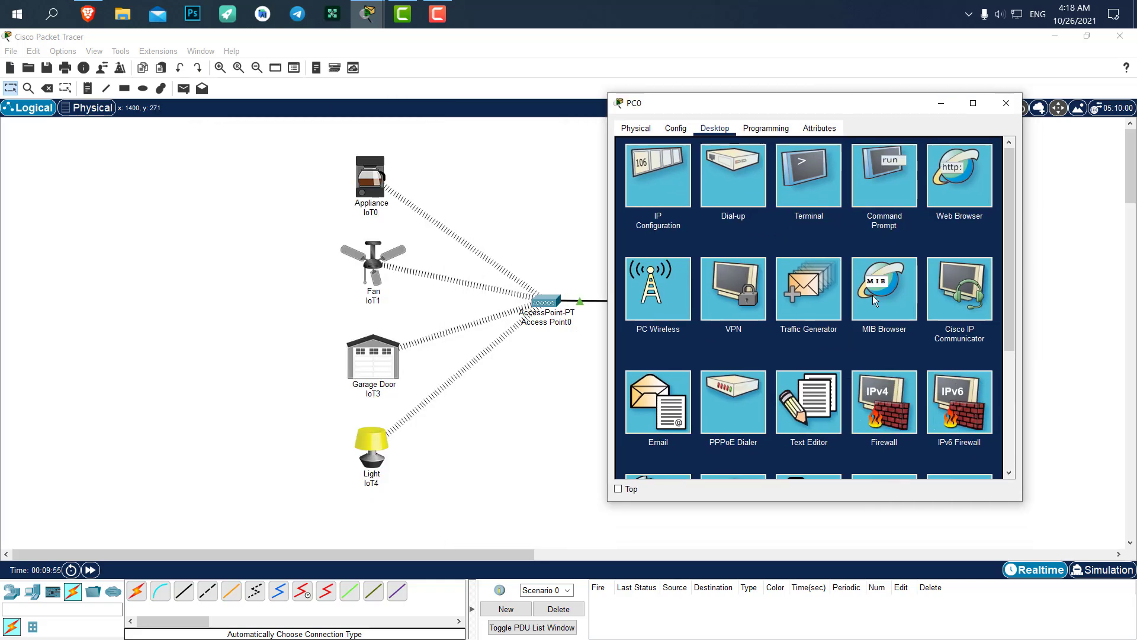
{"action": "scroll", "coordinate": [773, 302], "scroll_direction": "down", "scroll_amount": 5}
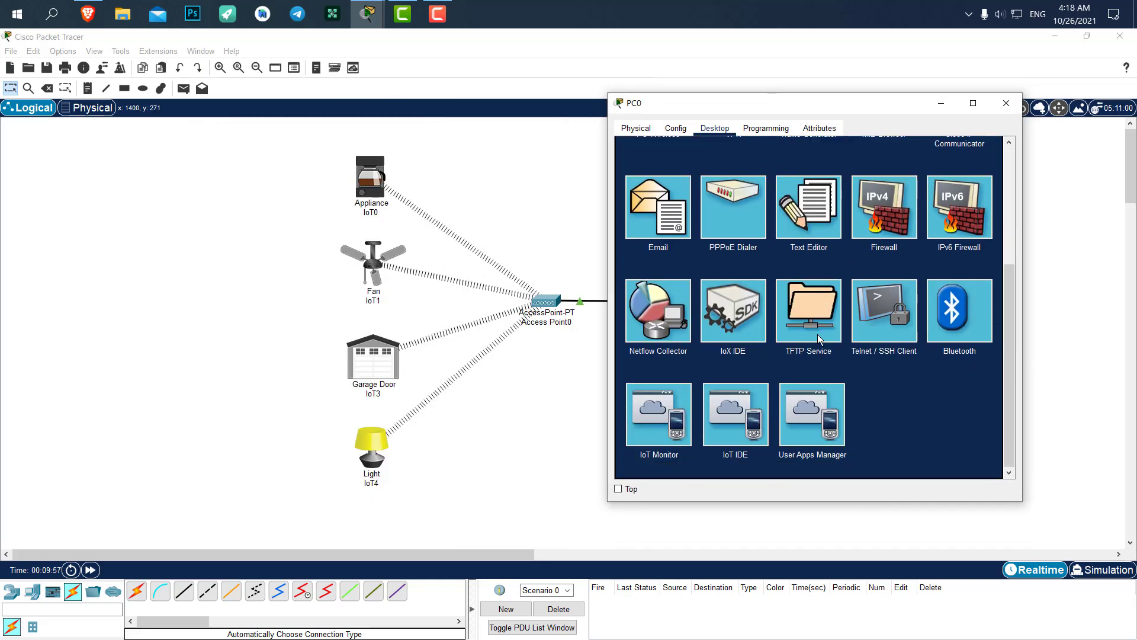
{"action": "left_click", "coordinate": [667, 393]}
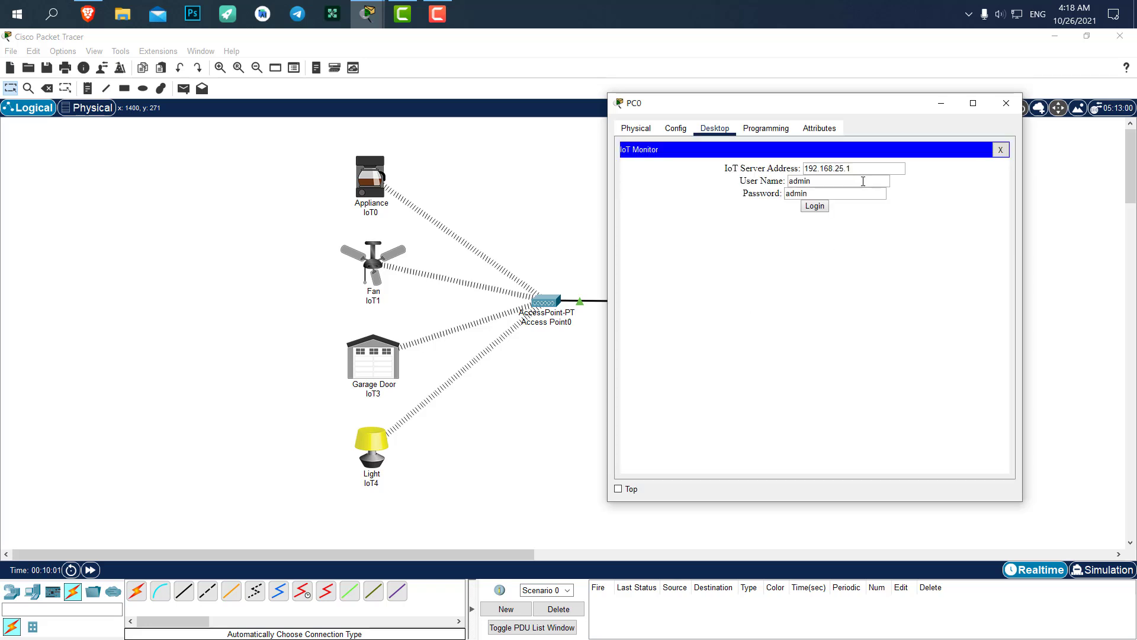
{"action": "left_click_drag", "start_coordinate": [859, 169], "coordinate": [728, 166]}
{"action": "type", "text": "192.168.1.1"}
{"action": "left_click", "coordinate": [815, 208]}
Set the ceiling fan IoT1 to High, open and close garage door IoT3, then close PC0
{"action": "left_click_drag", "start_coordinate": [804, 104], "coordinate": [828, 117]}
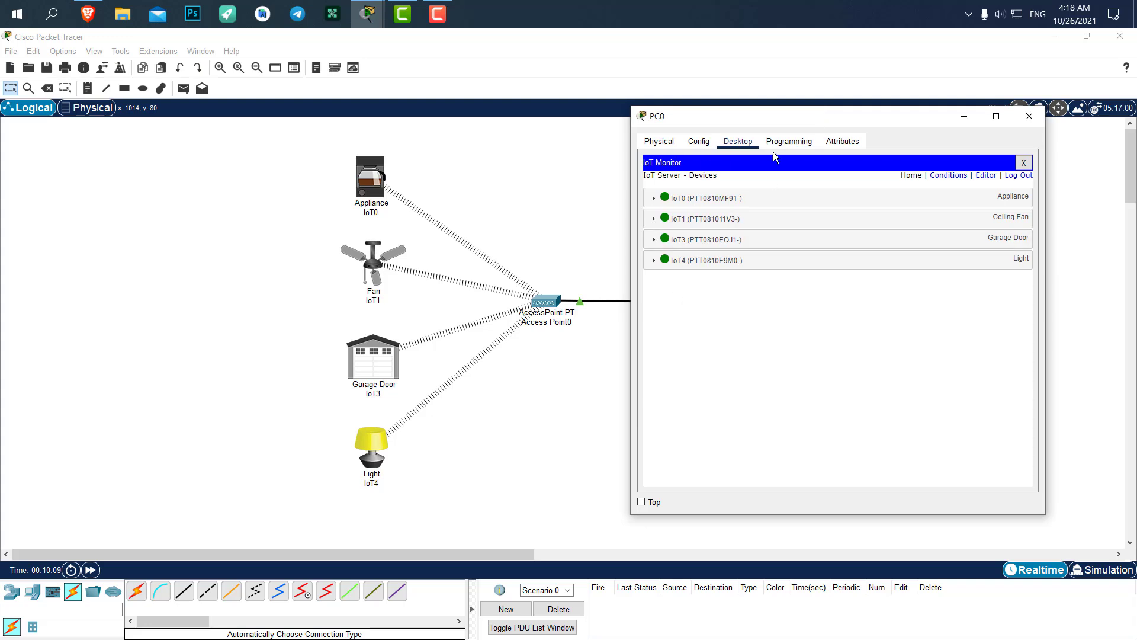
{"action": "left_click_drag", "start_coordinate": [737, 115], "coordinate": [469, 108]}
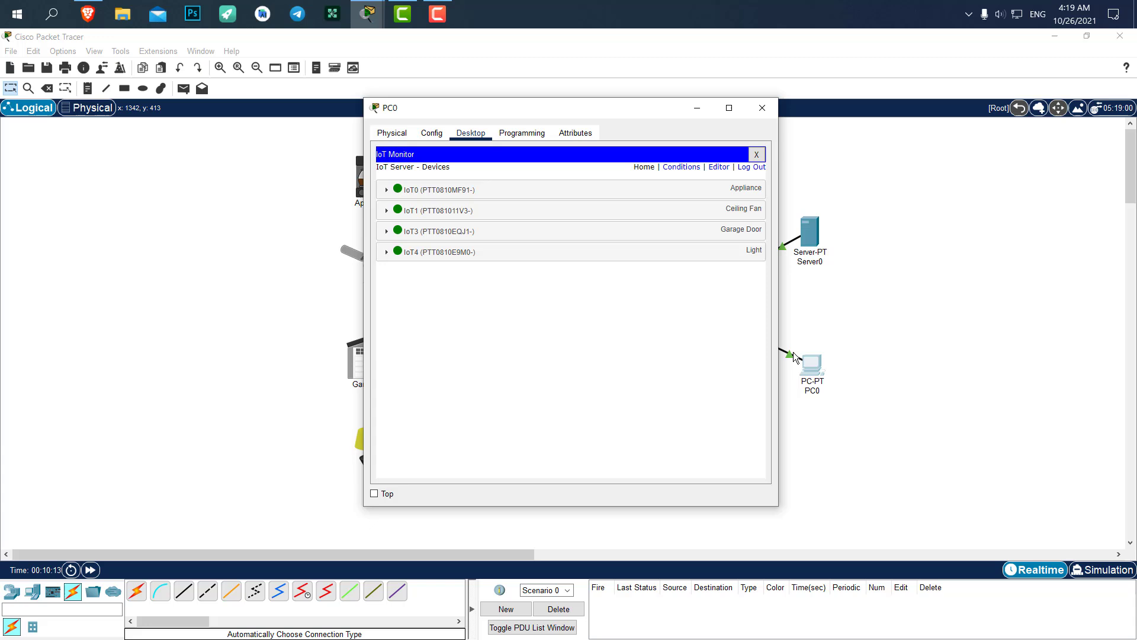
{"action": "left_click_drag", "start_coordinate": [617, 108], "coordinate": [581, 110]}
{"action": "left_click_drag", "start_coordinate": [467, 119], "coordinate": [745, 118]}
{"action": "left_click", "coordinate": [635, 220]}
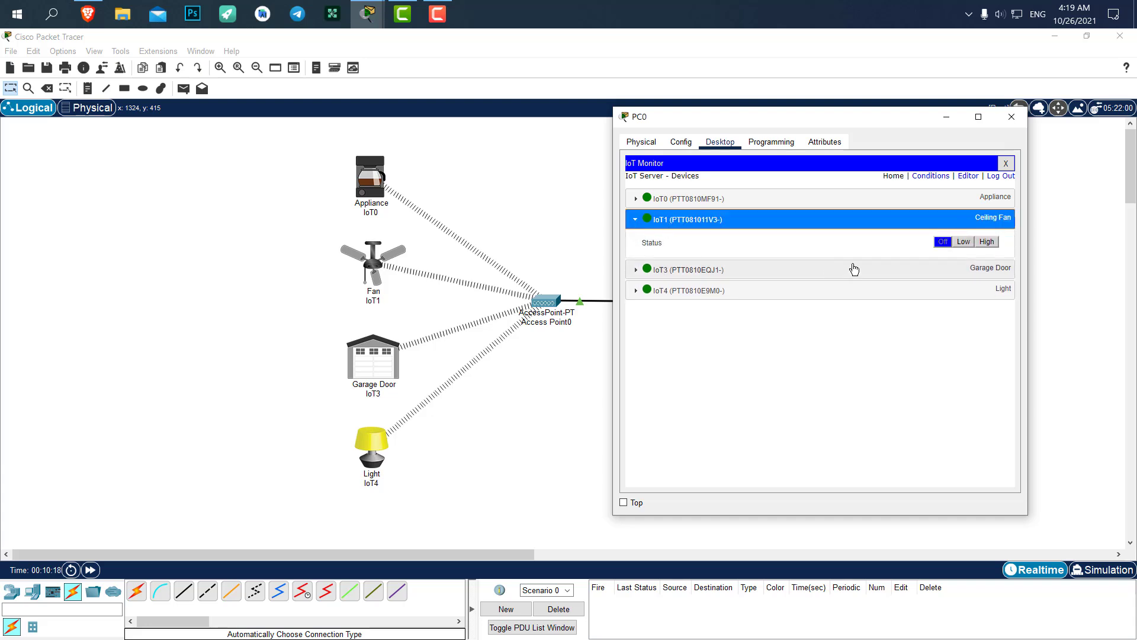
{"action": "left_click", "coordinate": [963, 241]}
{"action": "left_click", "coordinate": [986, 242]}
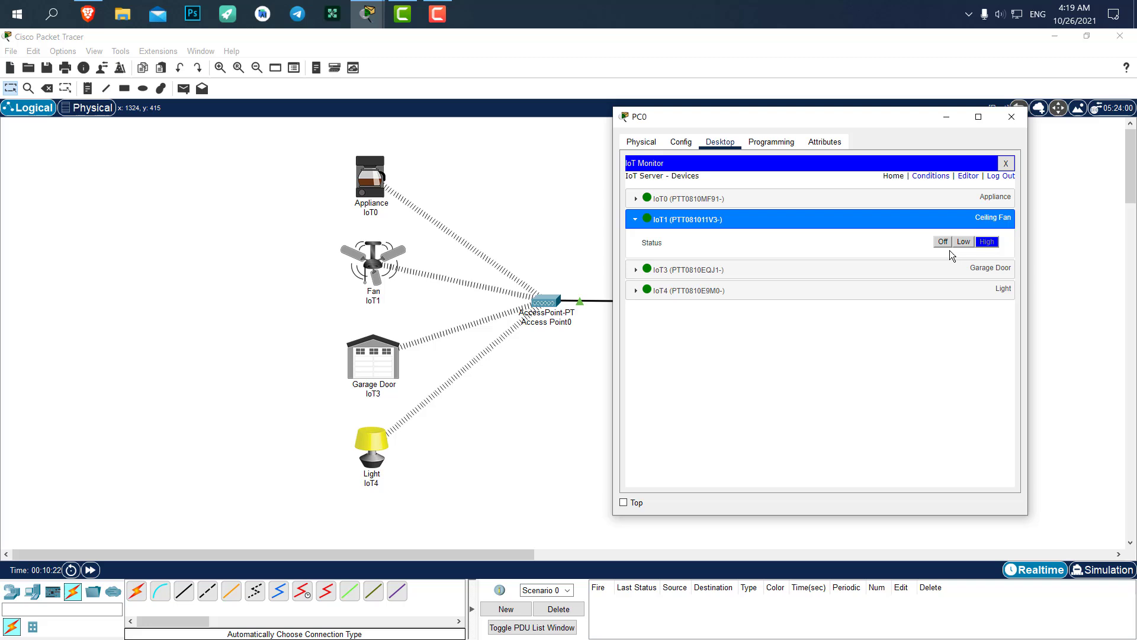
{"action": "left_click", "coordinate": [943, 271]}
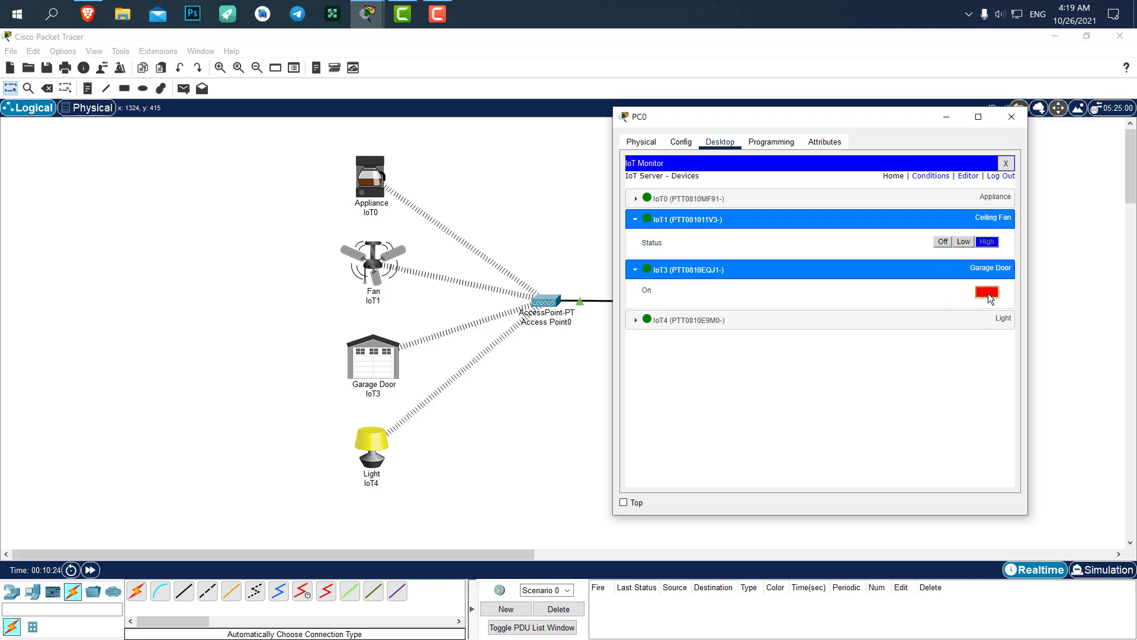
{"action": "left_click", "coordinate": [986, 293]}
{"action": "left_click", "coordinate": [983, 291]}
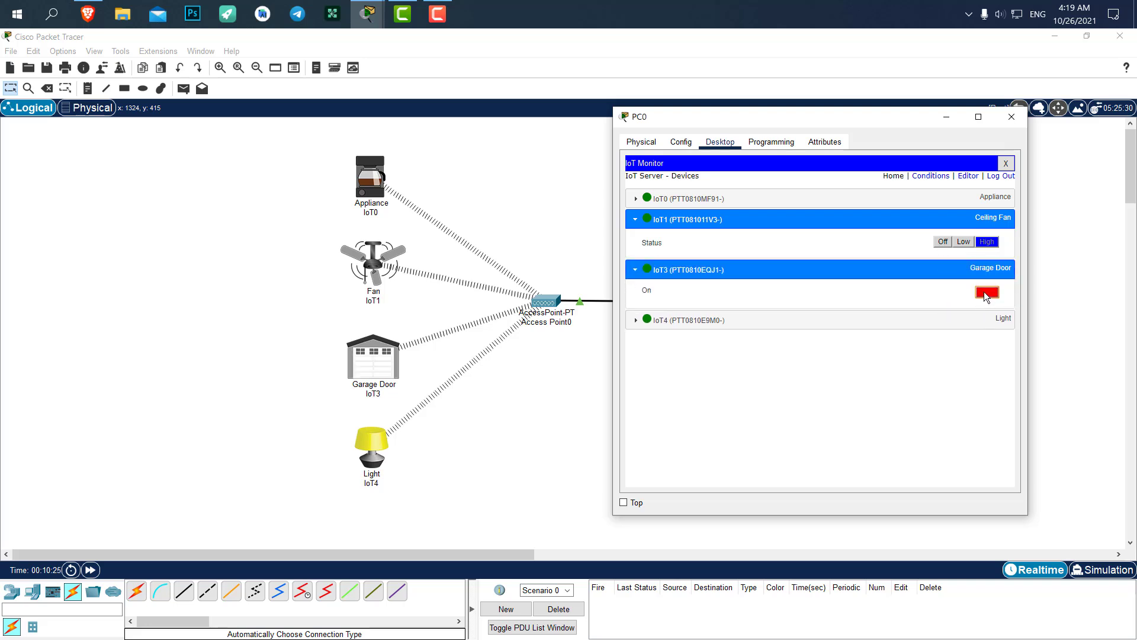
{"action": "left_click", "coordinate": [1013, 116]}
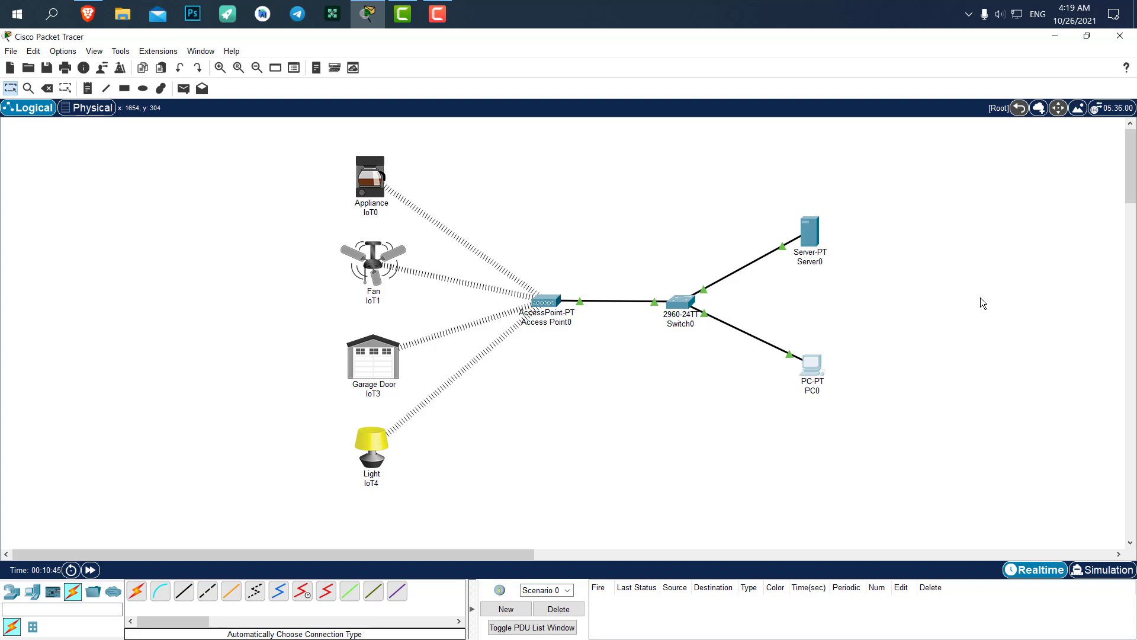
{"action": "left_click_drag", "start_coordinate": [910, 125], "coordinate": [902, 269]}
Browse End Devices to the Smart City category and select the Power Meter
{"action": "left_click", "coordinate": [15, 596]}
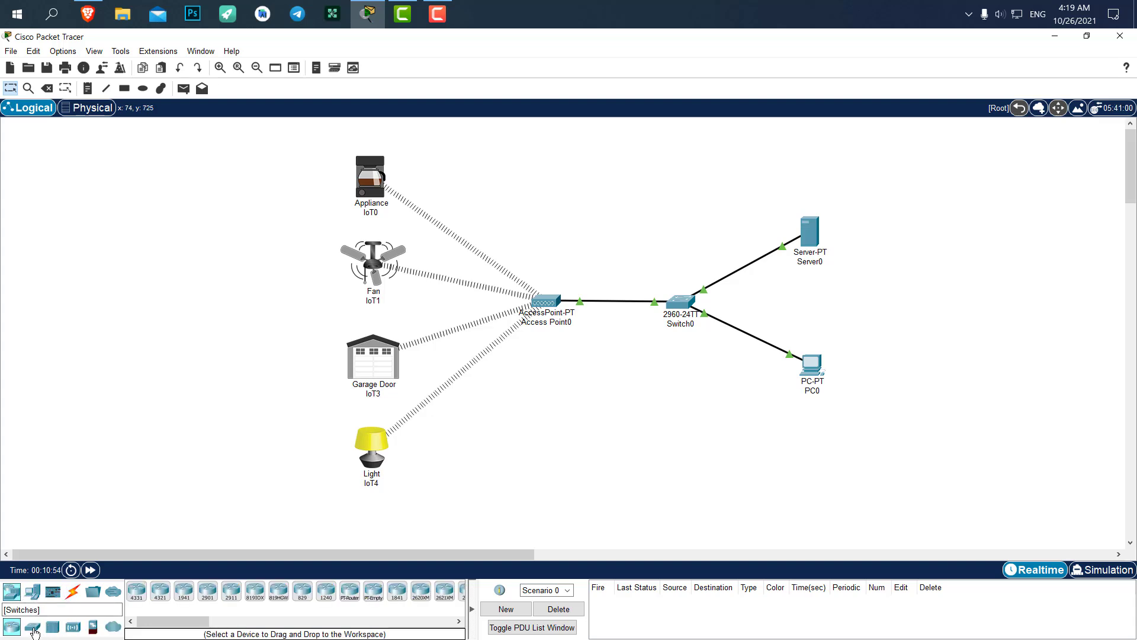
{"action": "left_click", "coordinate": [33, 593]}
{"action": "left_click", "coordinate": [34, 627]}
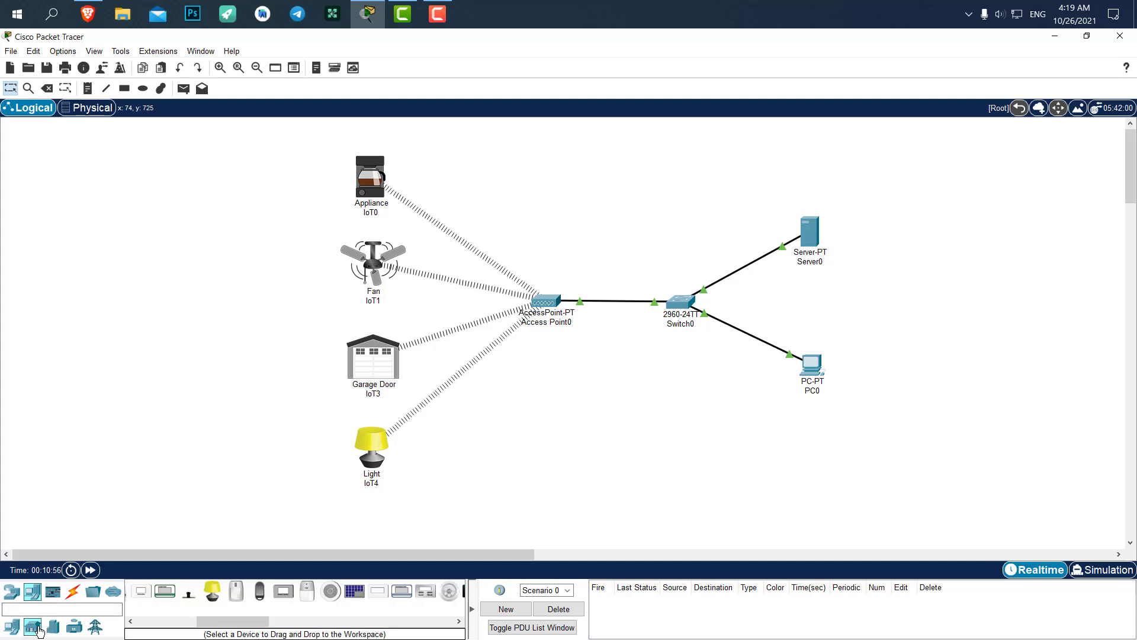
{"action": "left_click", "coordinate": [52, 627]}
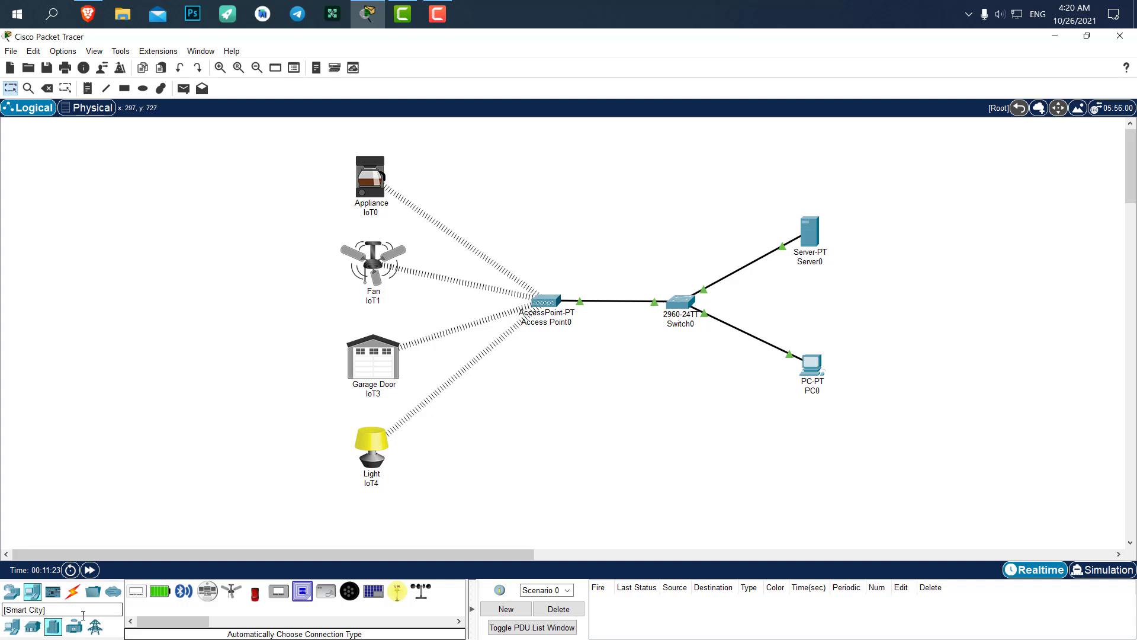
{"action": "left_click", "coordinate": [302, 590]}
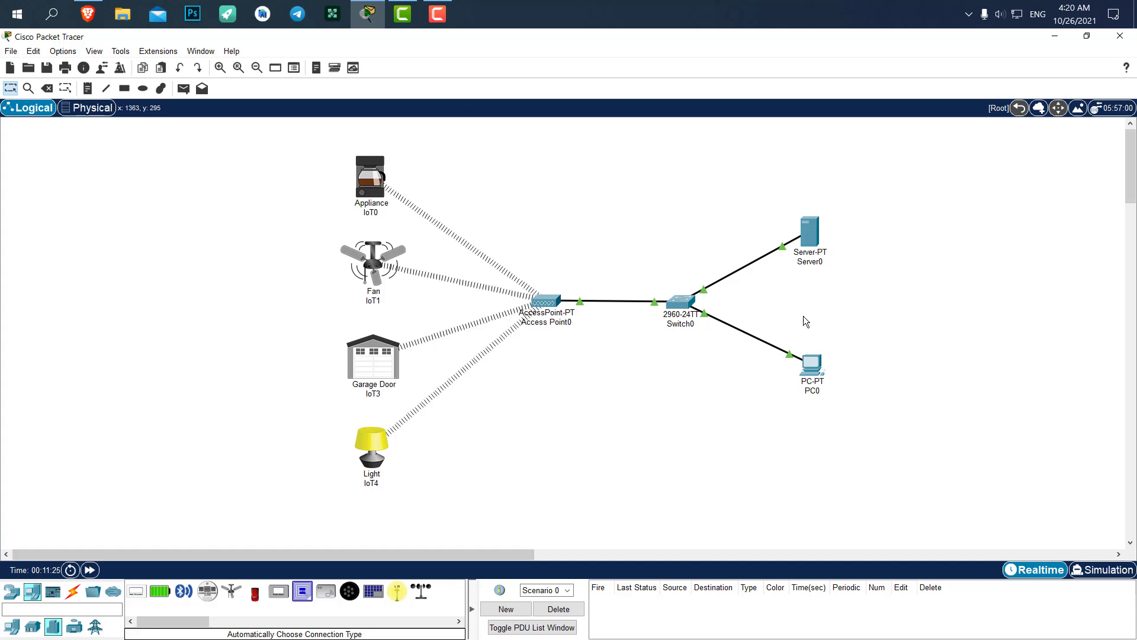